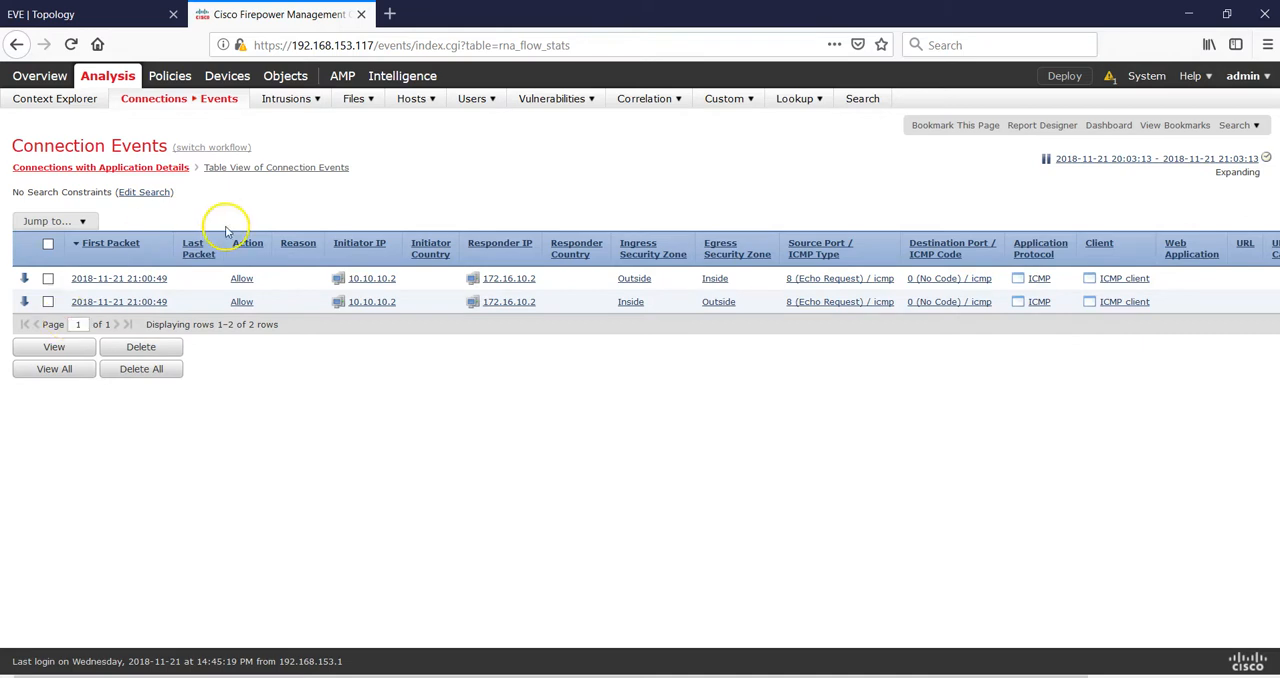
# - Delete the existing SITE1-SITE2 topology from the site-to-site VPN list and confirm the deletion
pyautogui.moveTo(160, 104)
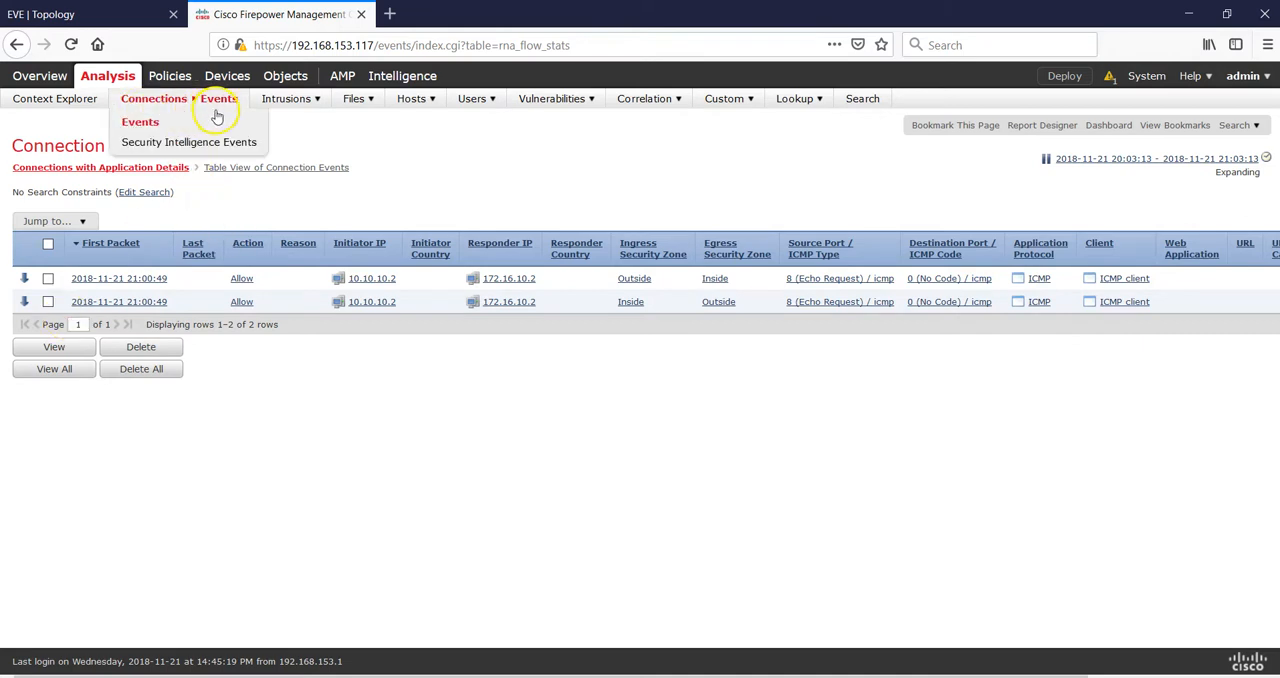
pyautogui.moveTo(214, 77)
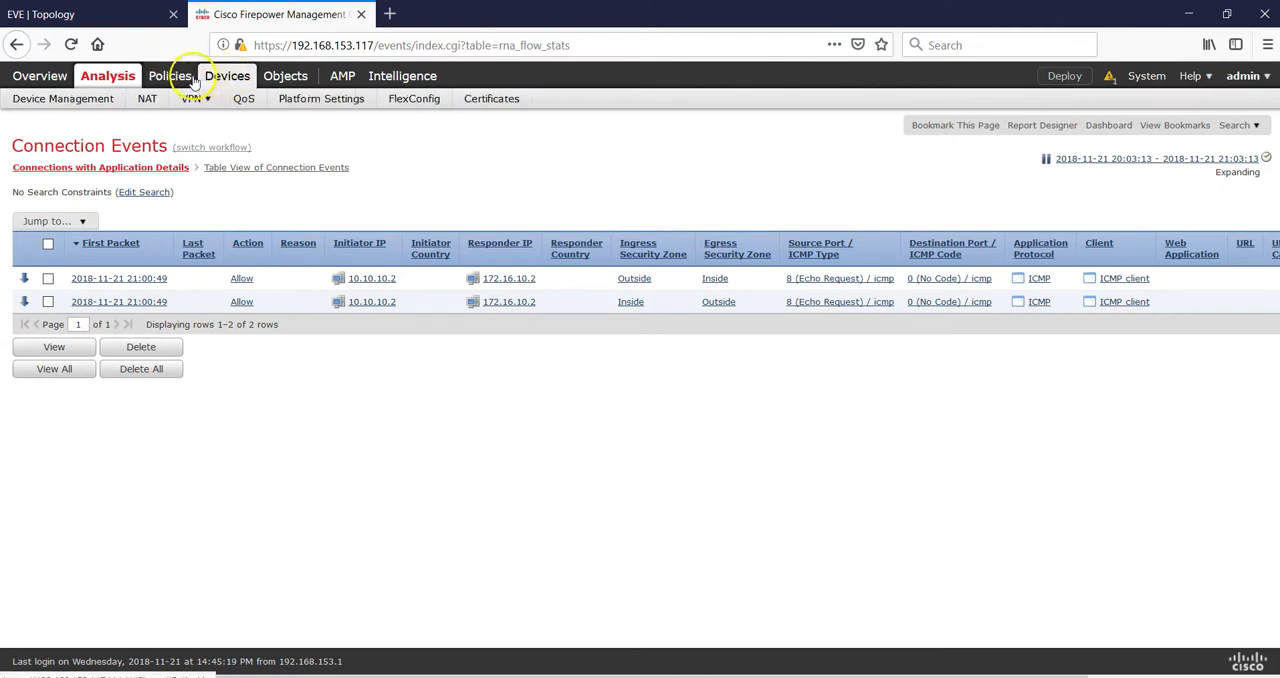
pyautogui.moveTo(173, 80)
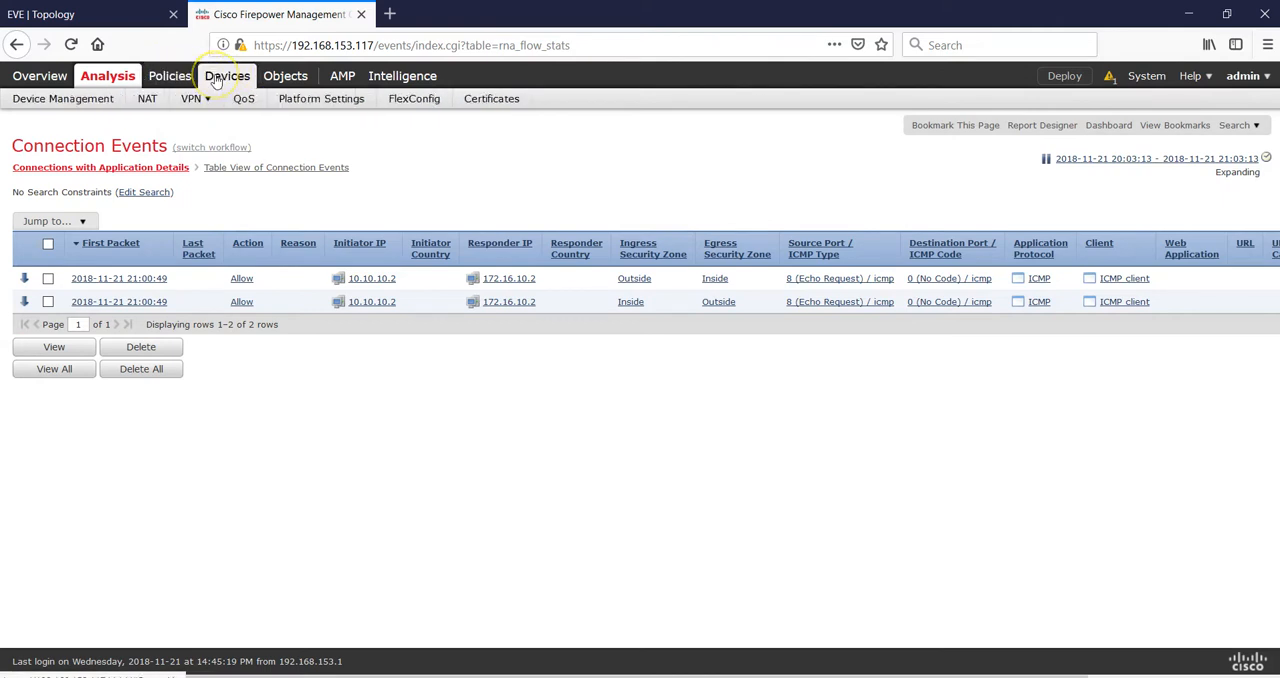
pyautogui.click(170, 79)
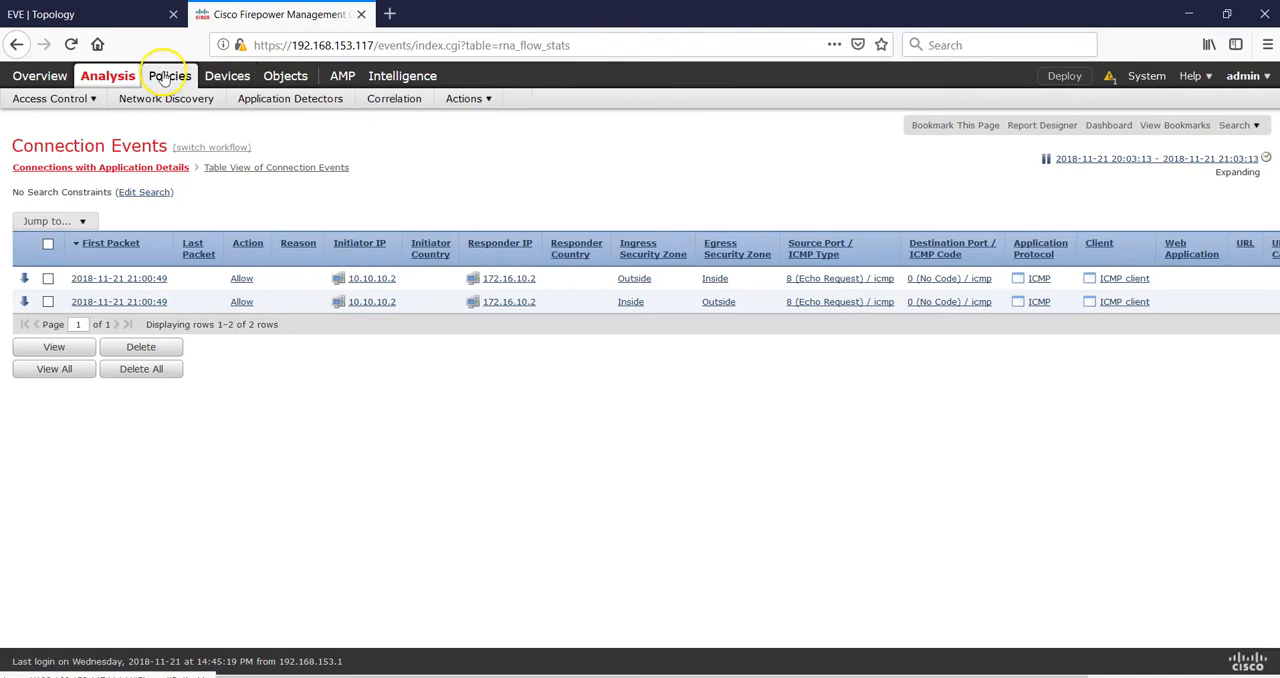
pyautogui.moveTo(220, 78)
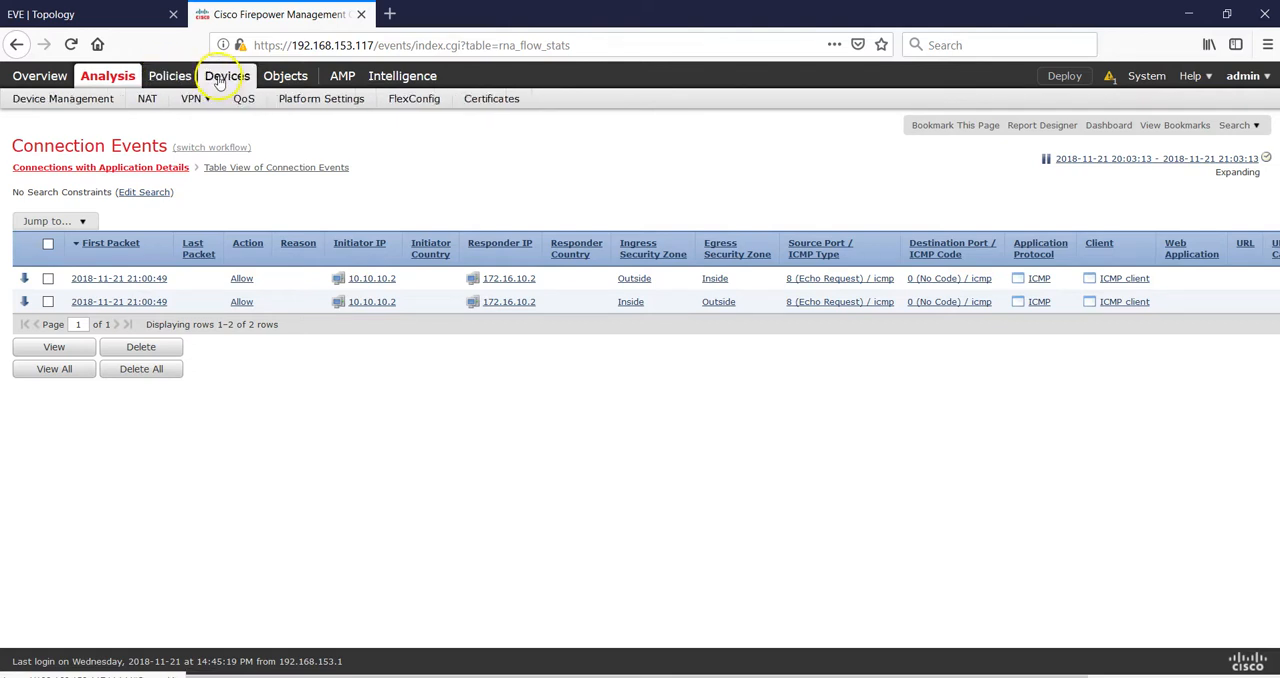
pyautogui.click(213, 133)
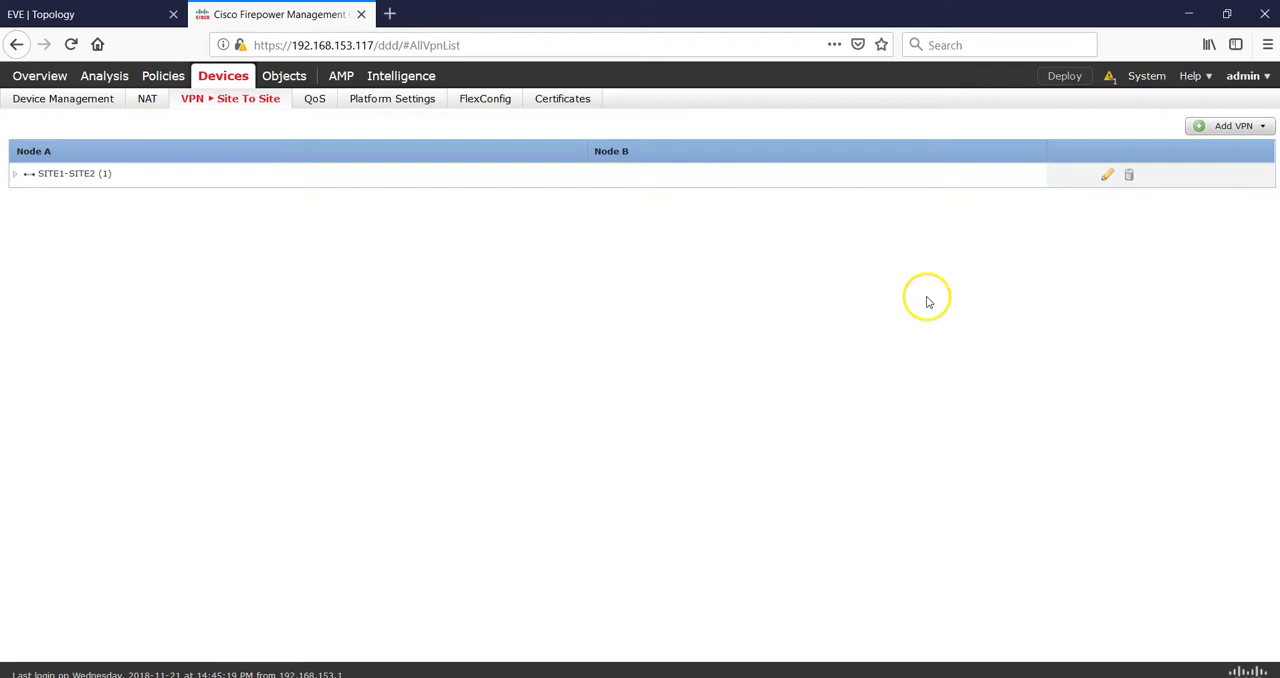
pyautogui.click(1128, 176)
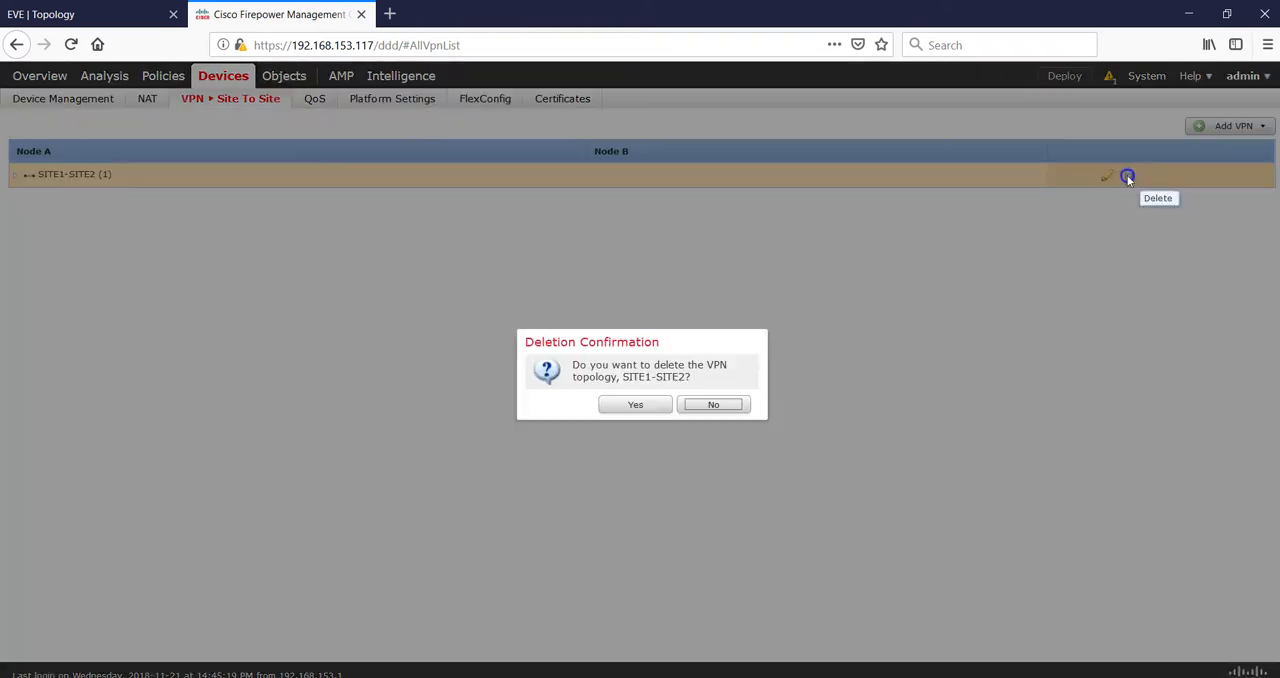
pyautogui.click(630, 408)
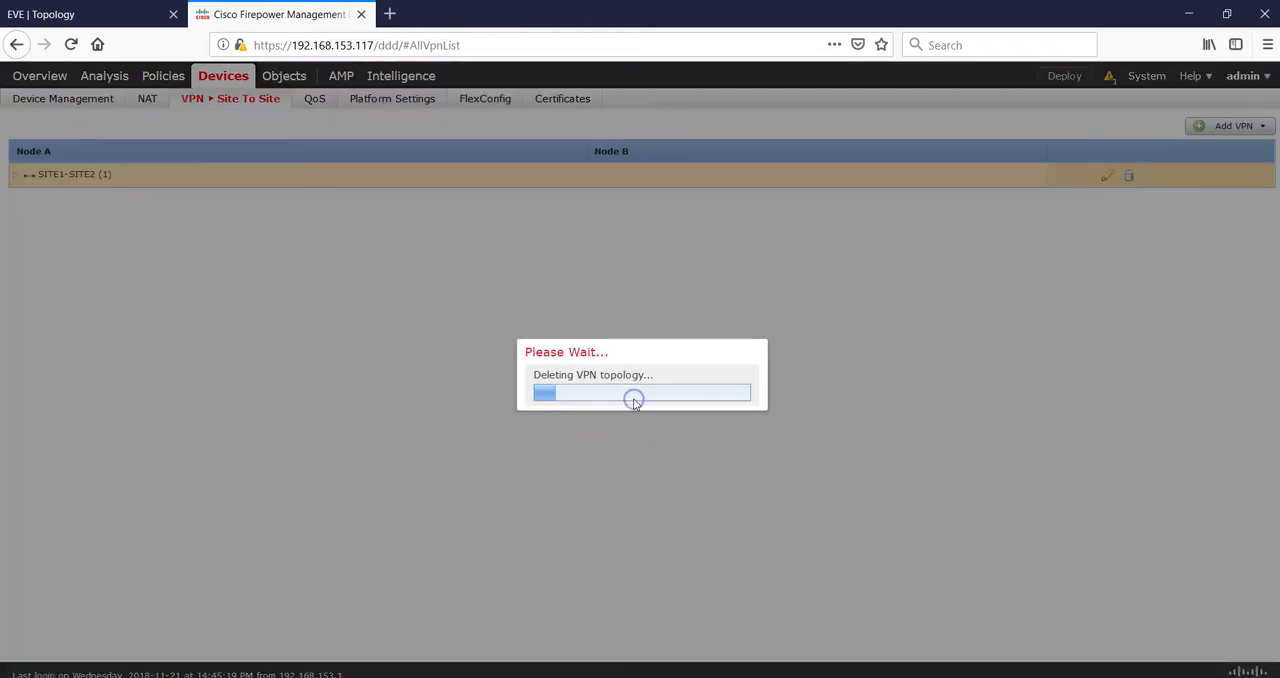
pyautogui.click(724, 410)
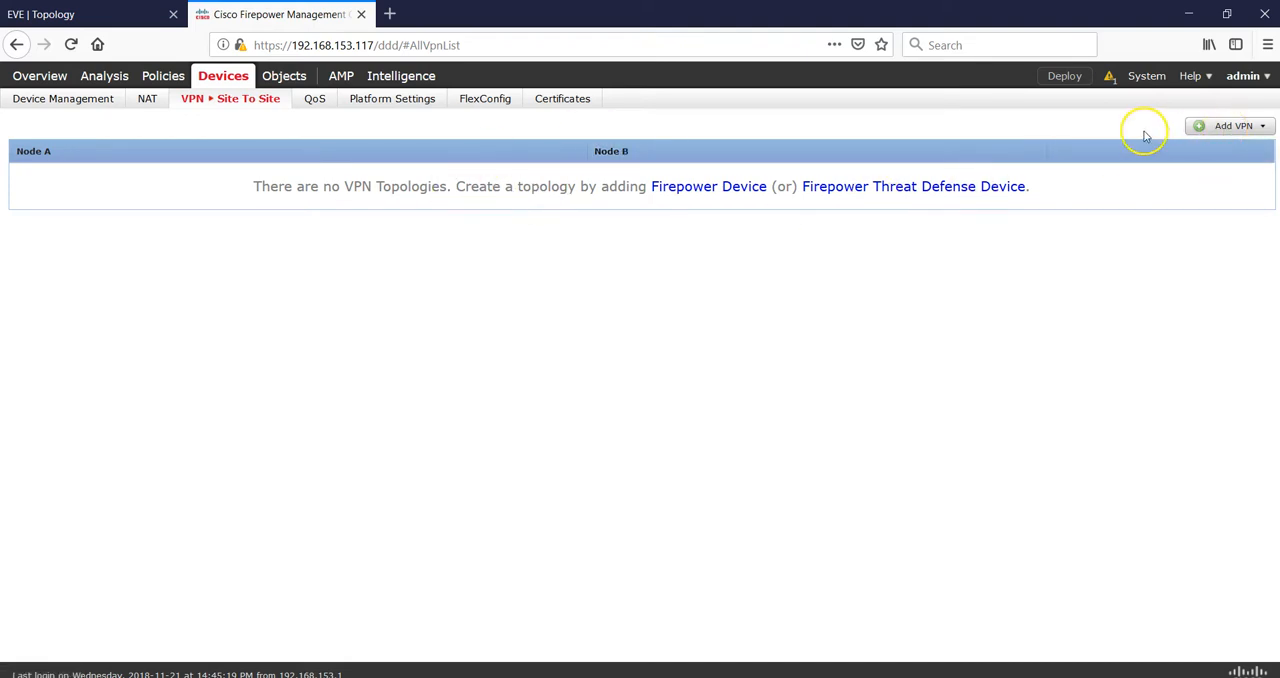
# - Review the IKEv1 policies, IKEv1 IPsec proposals and IKEv2 policies among the VPN objects
pyautogui.moveTo(278, 78)
pyautogui.click(88, 101)
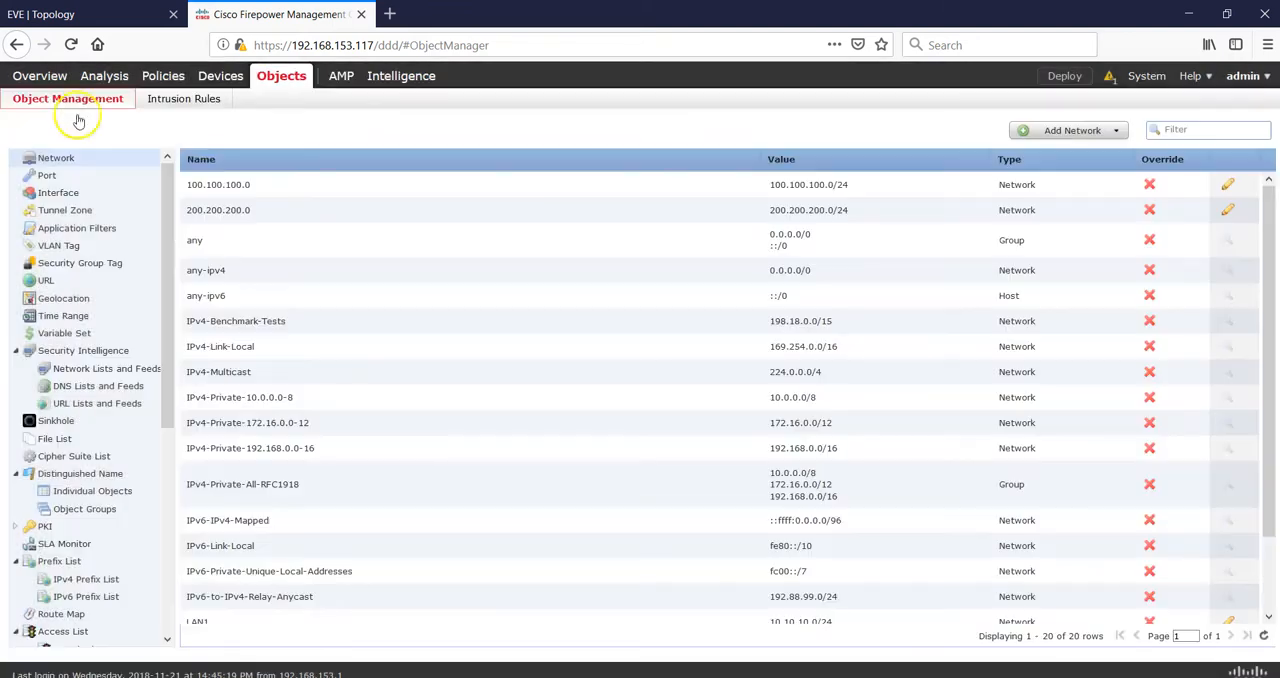
pyautogui.moveTo(165, 289); pyautogui.dragTo(180, 596)
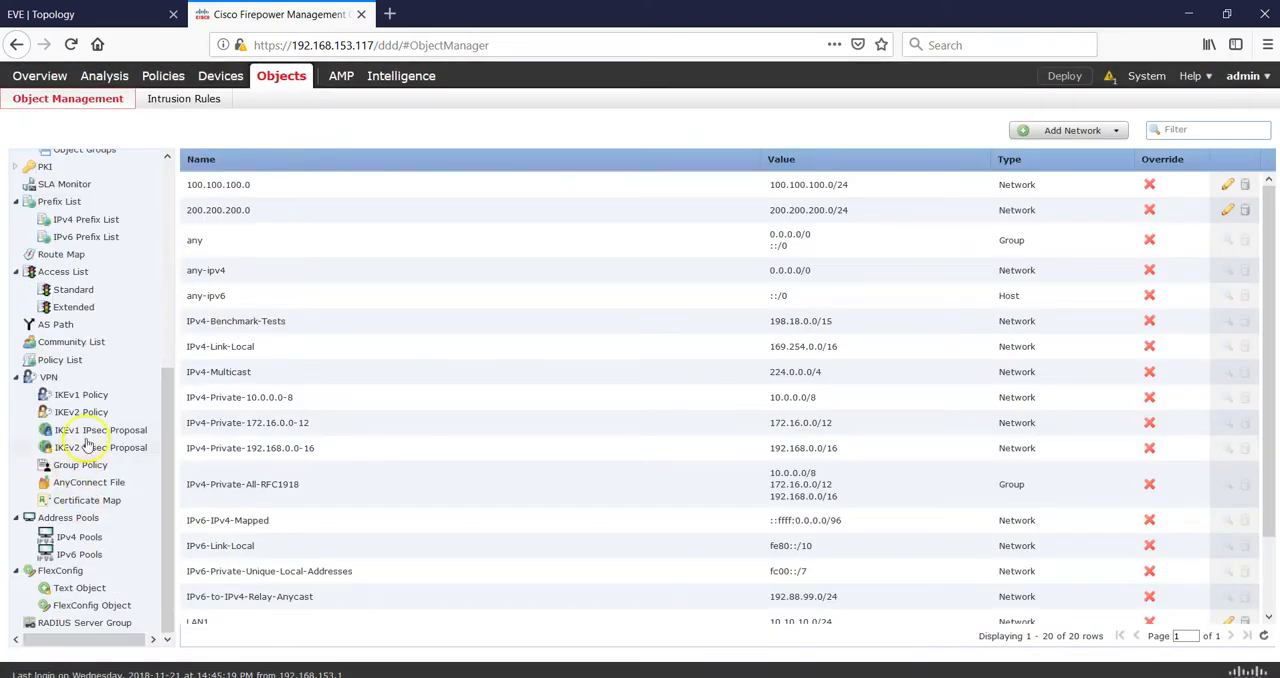
pyautogui.click(95, 396)
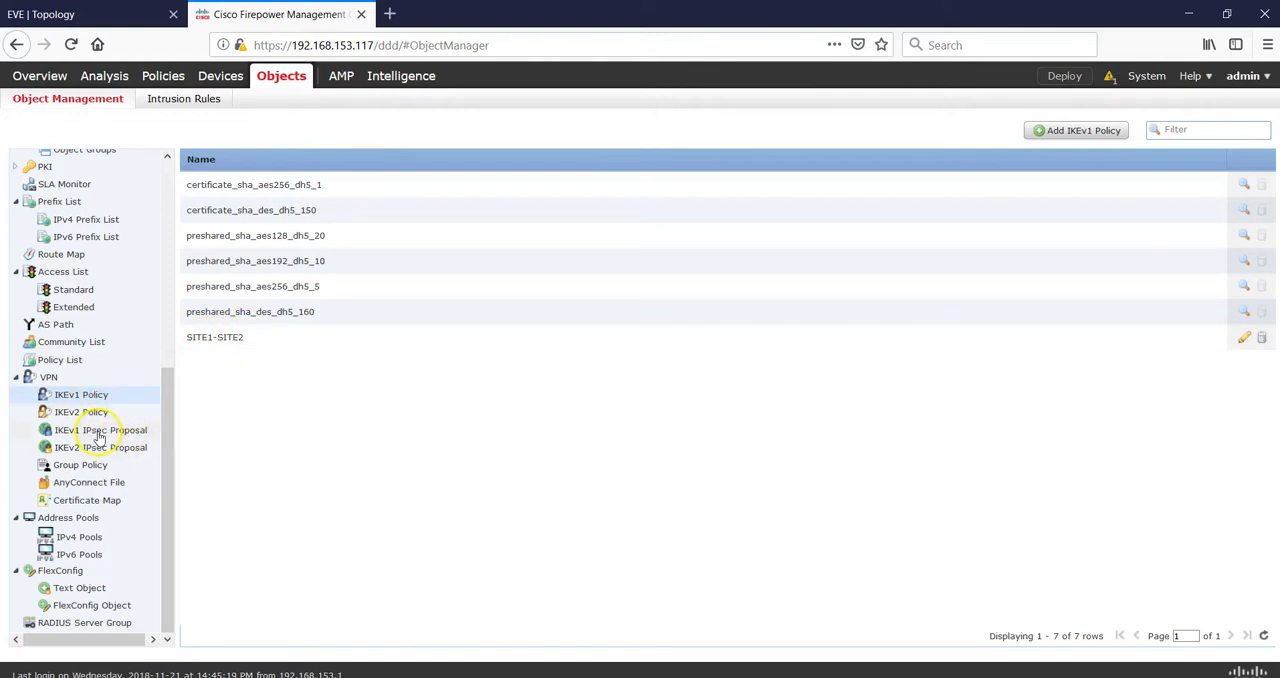
pyautogui.click(99, 431)
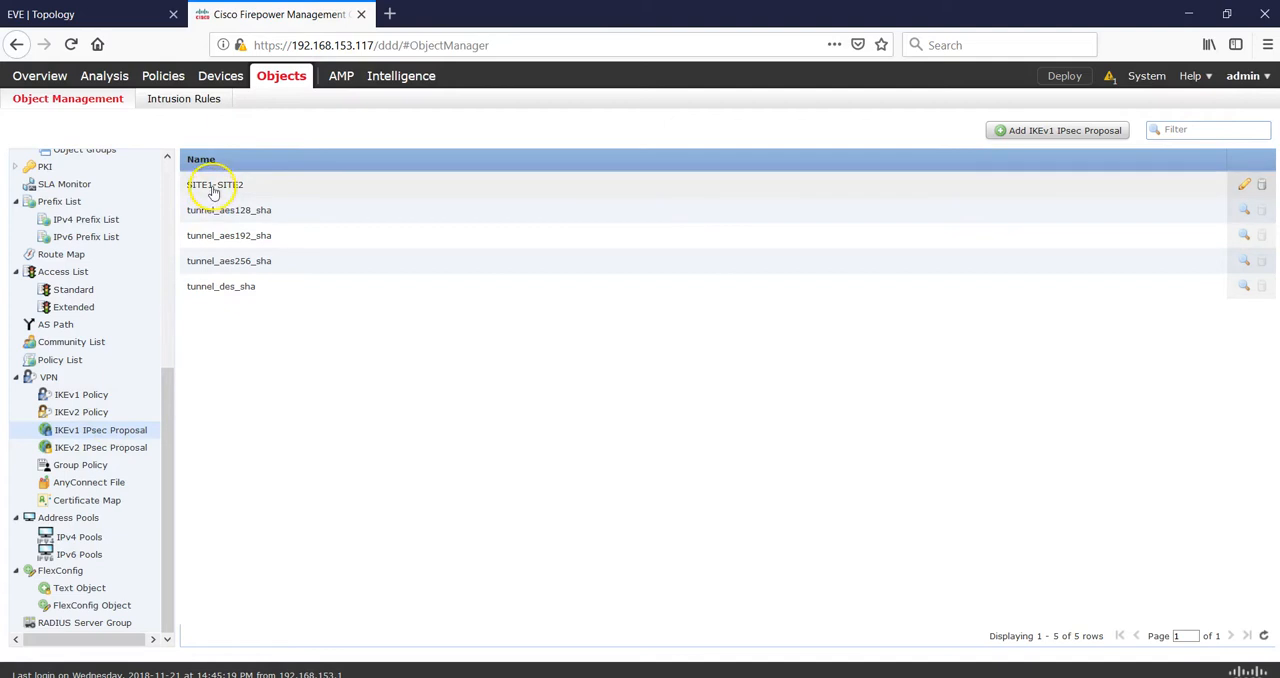
pyautogui.click(90, 412)
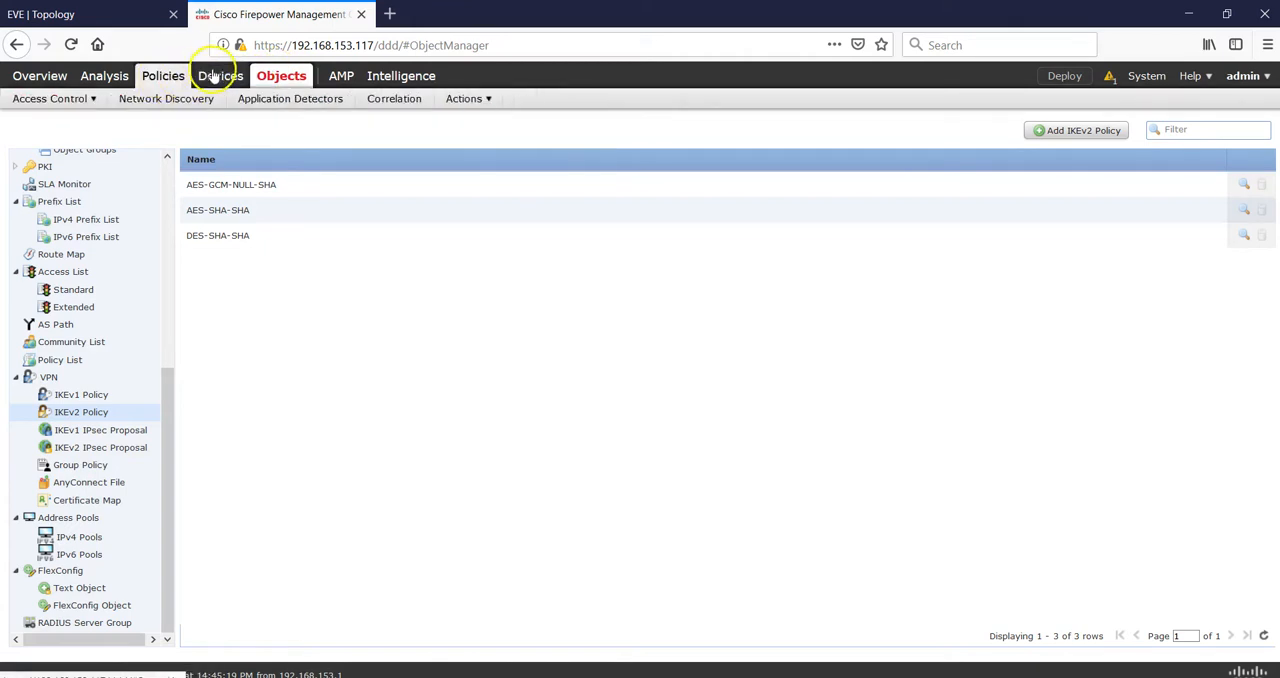
# - Start a new site-to-site VPN topology for Firepower Threat Defense devices and name it SITE-1-2
pyautogui.moveTo(192, 98)
pyautogui.click(205, 122)
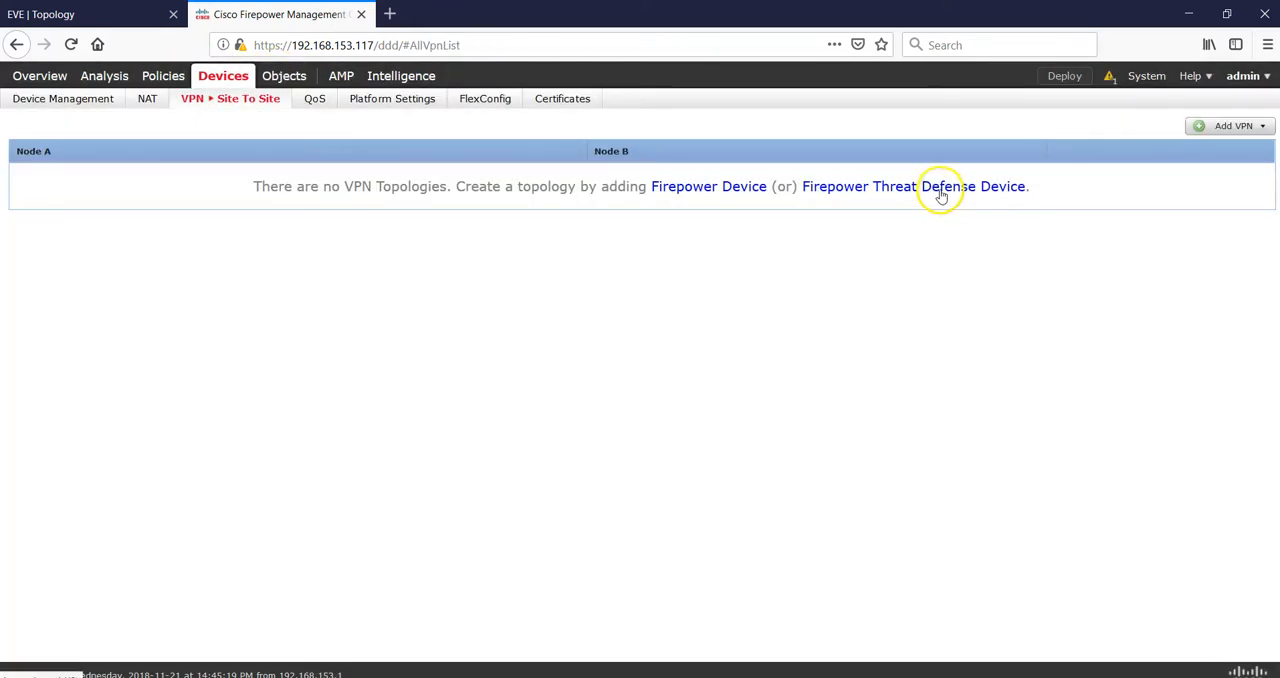
pyautogui.click(940, 190)
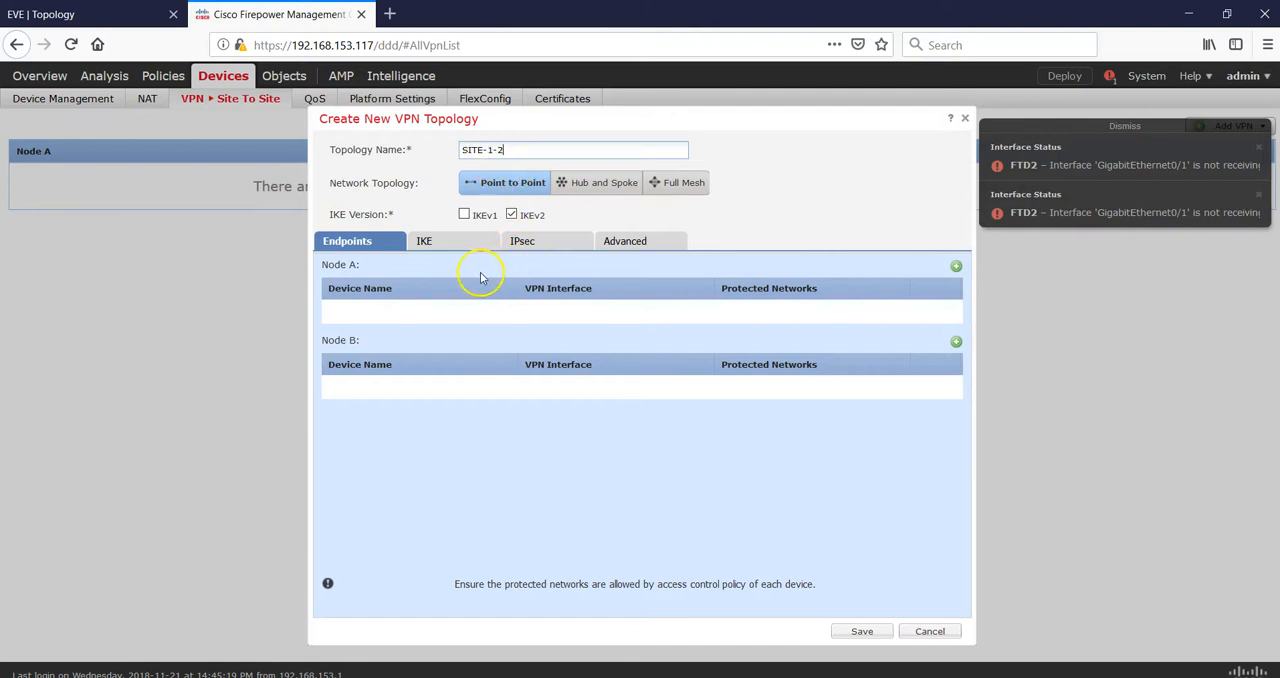
# - Add FTD1 as the Node A endpoint with the Outside interface and the extended access list SITE1_INTERESTING_TRAFFIC as protected networks
pyautogui.click(955, 268)
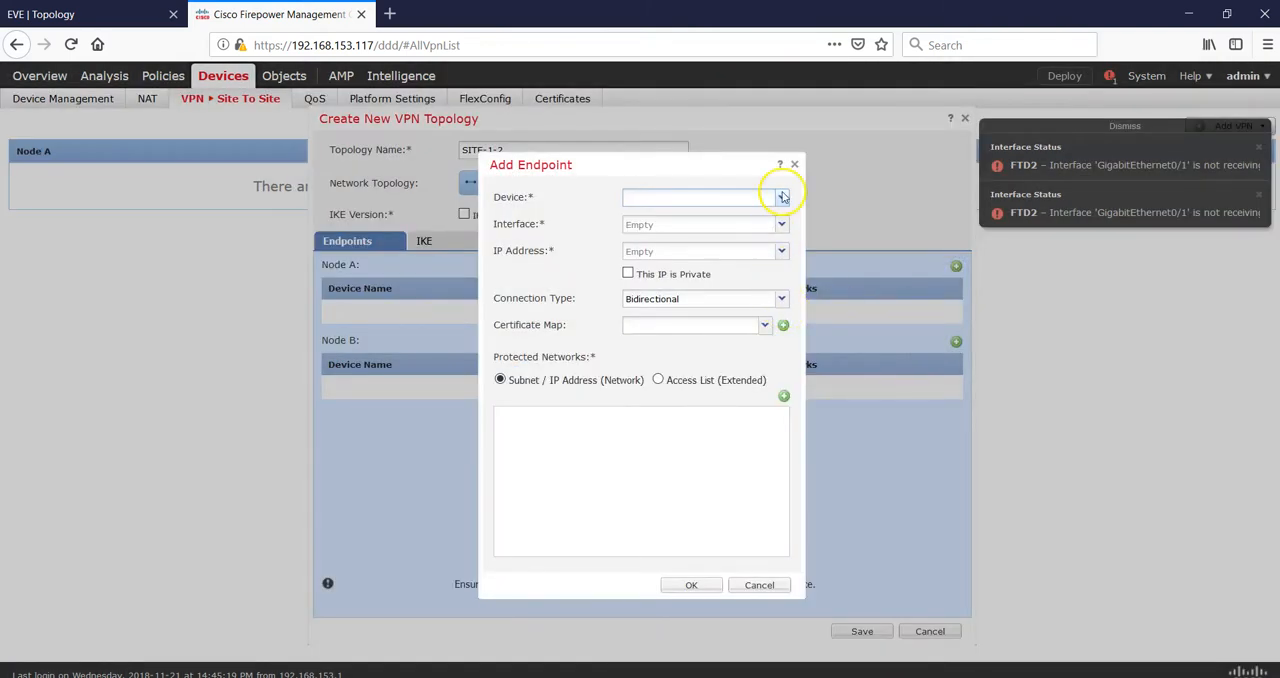
pyautogui.click(780, 195)
pyautogui.click(698, 216)
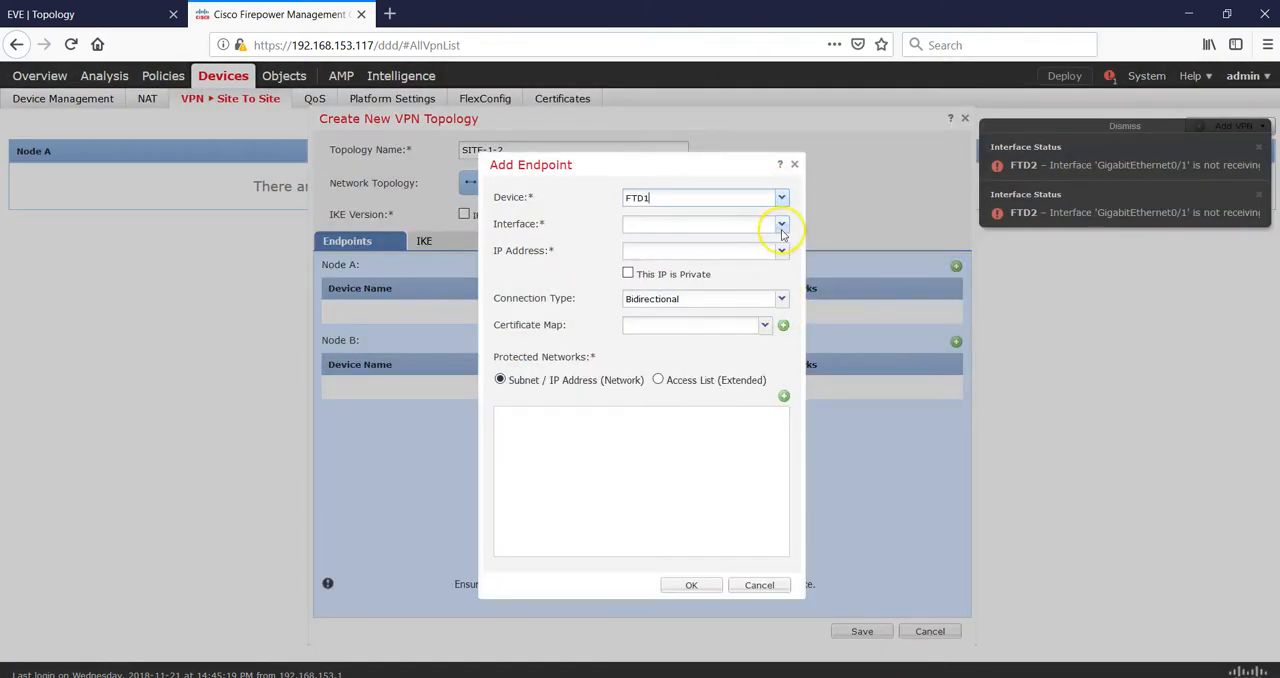
pyautogui.click(779, 225)
pyautogui.click(716, 243)
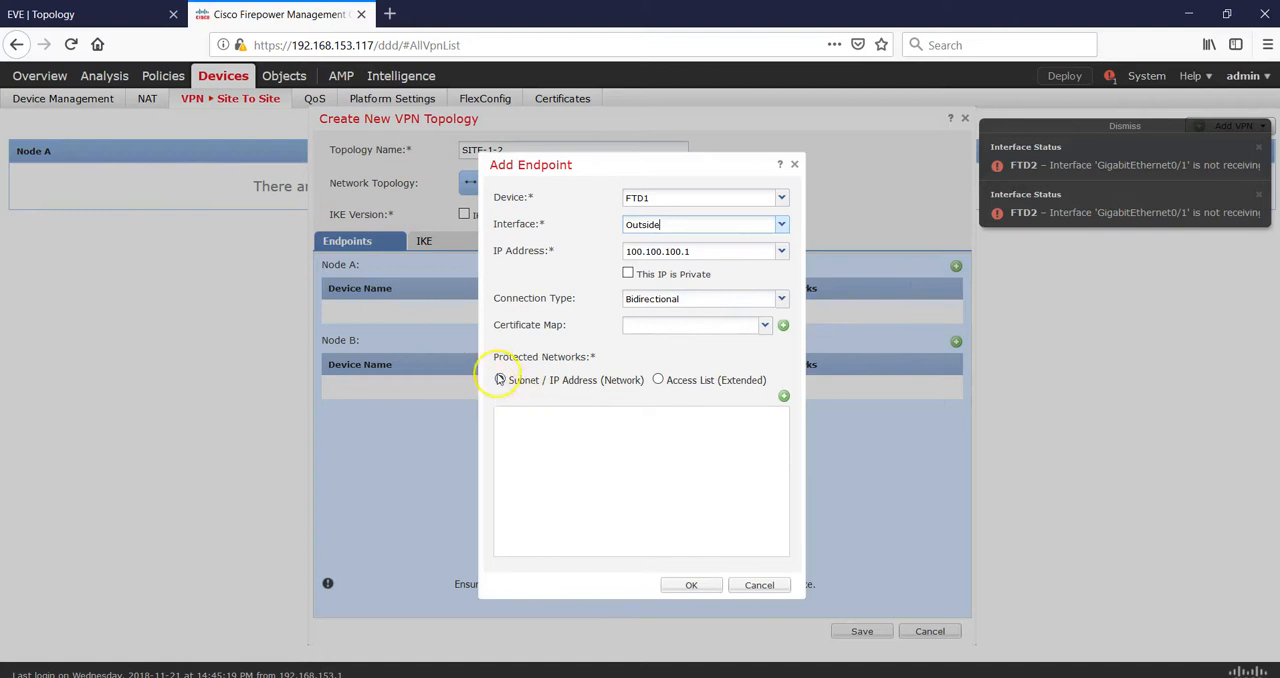
pyautogui.click(657, 381)
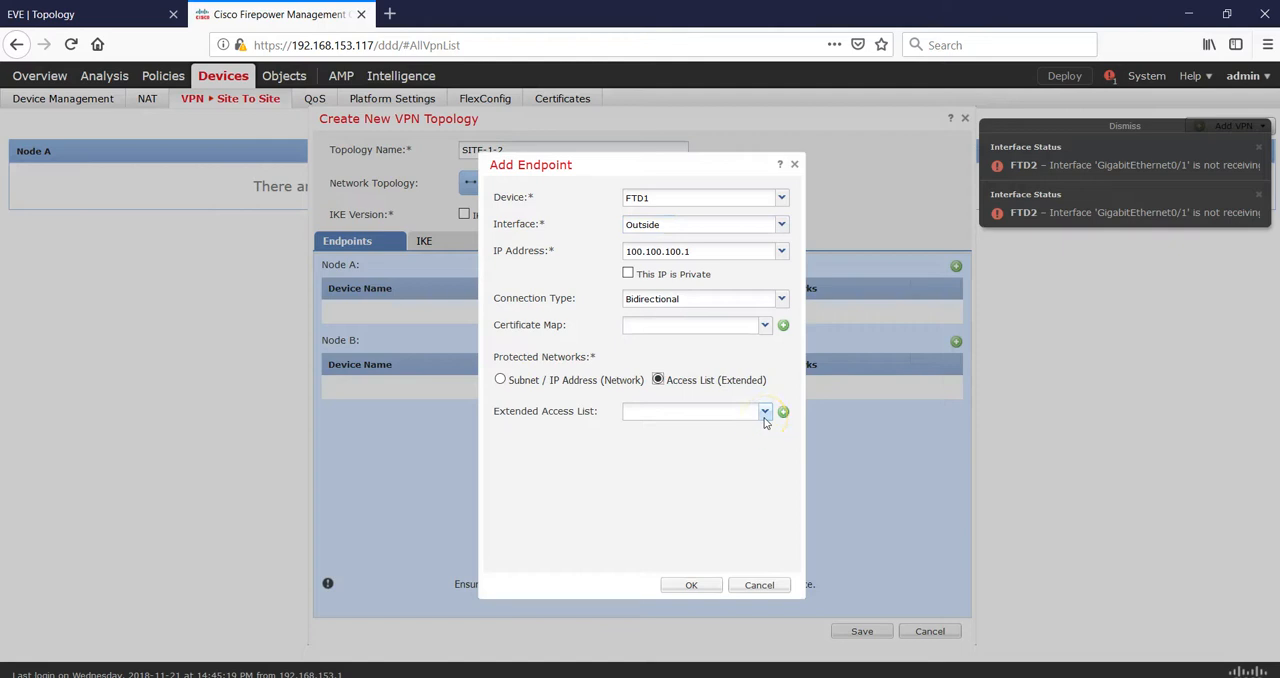
pyautogui.click(764, 416)
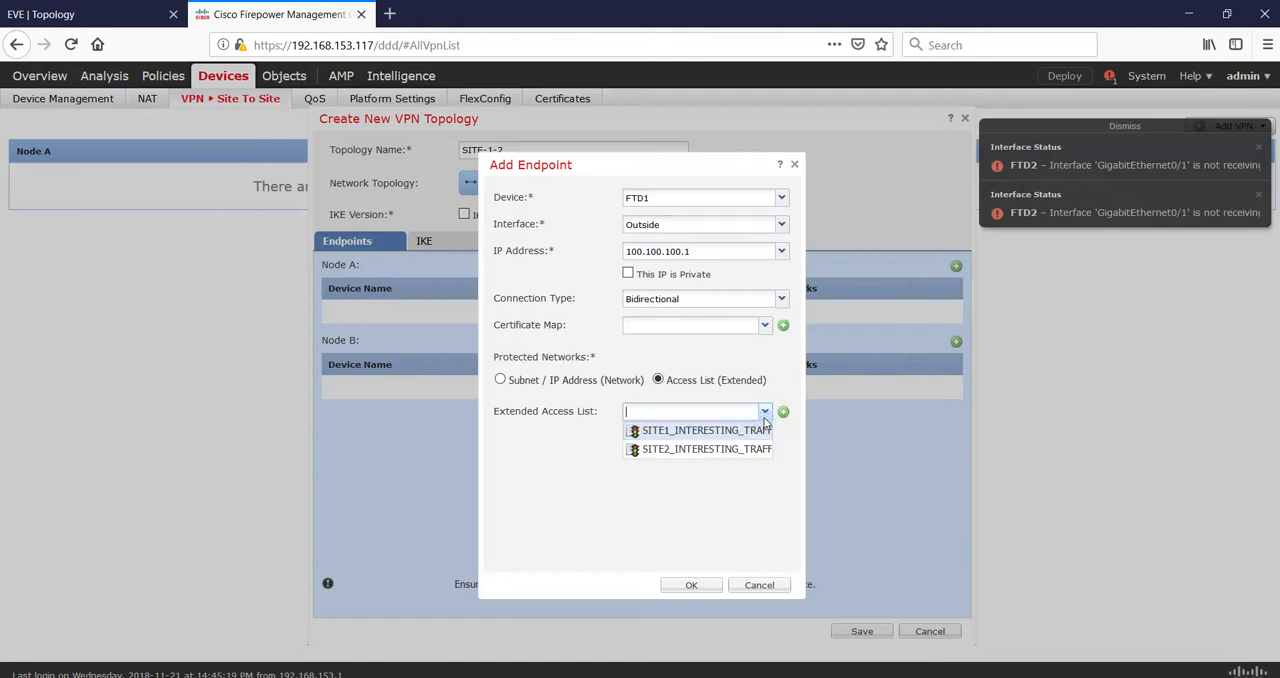
pyautogui.click(716, 437)
pyautogui.click(691, 585)
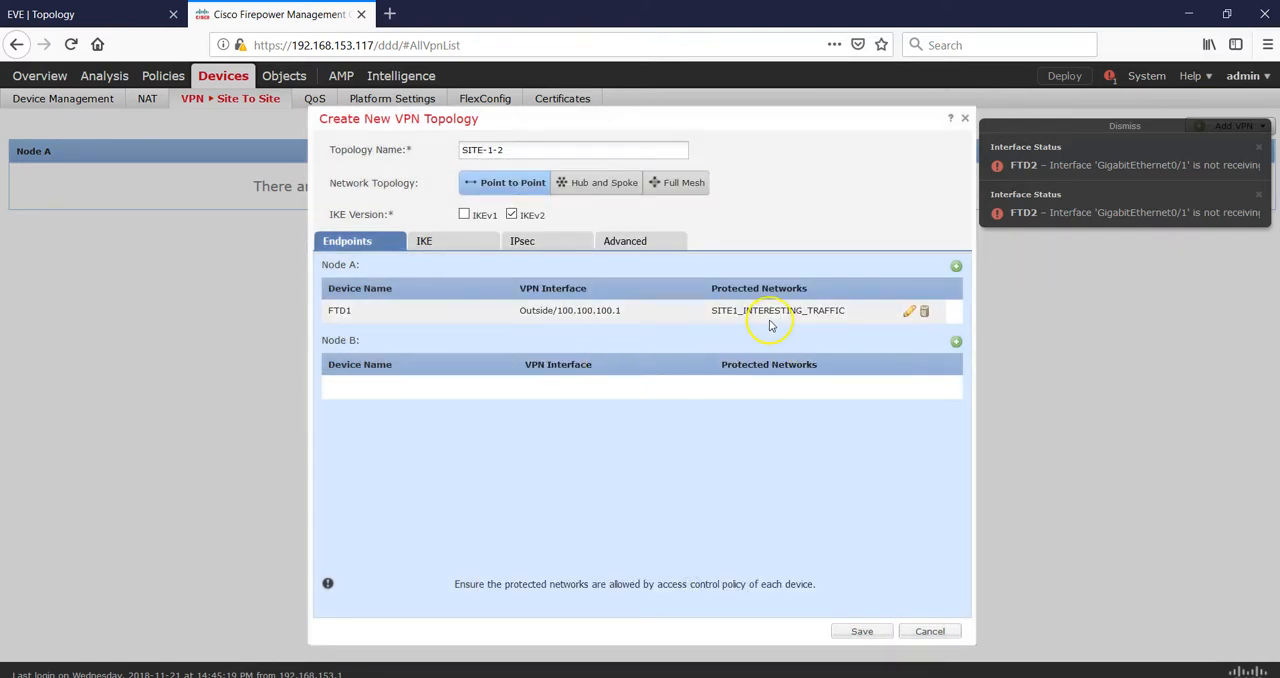
# - Add FTD2 as the Node B endpoint with the Outside interface and the extended access list SITE2_INTERESTING_TRAFFIC as protected networks
pyautogui.click(956, 341)
pyautogui.click(781, 197)
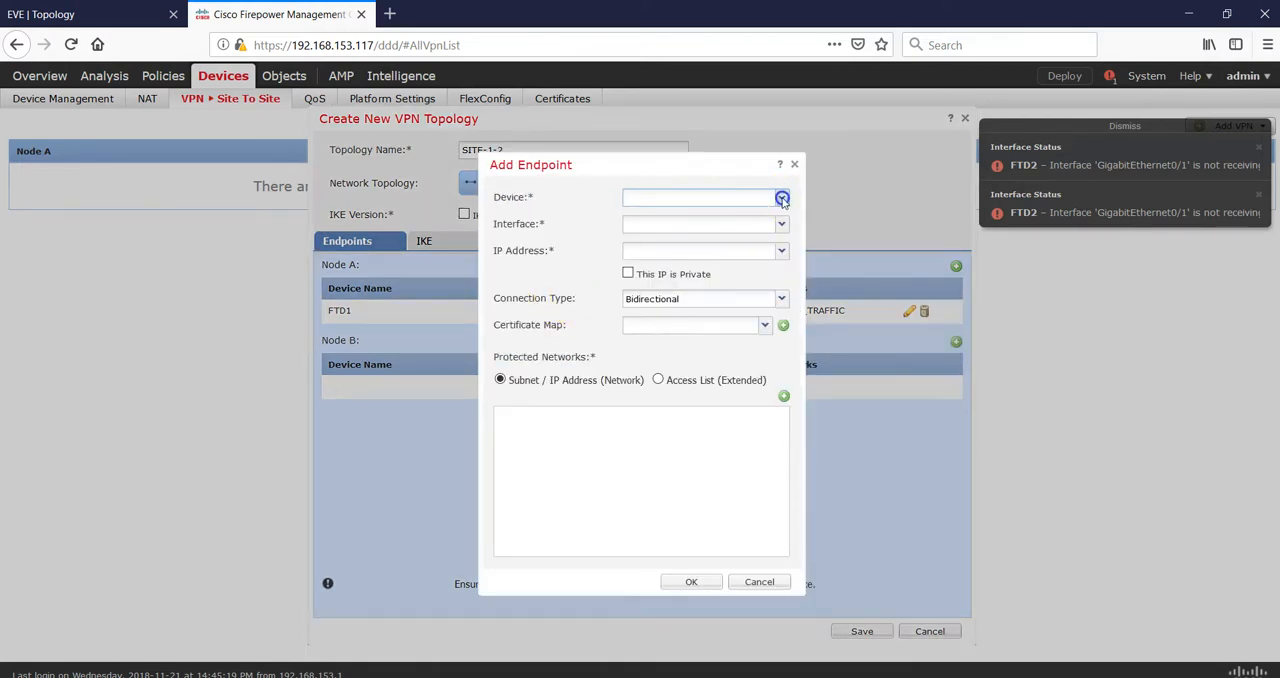
pyautogui.click(679, 230)
pyautogui.click(779, 224)
pyautogui.click(687, 244)
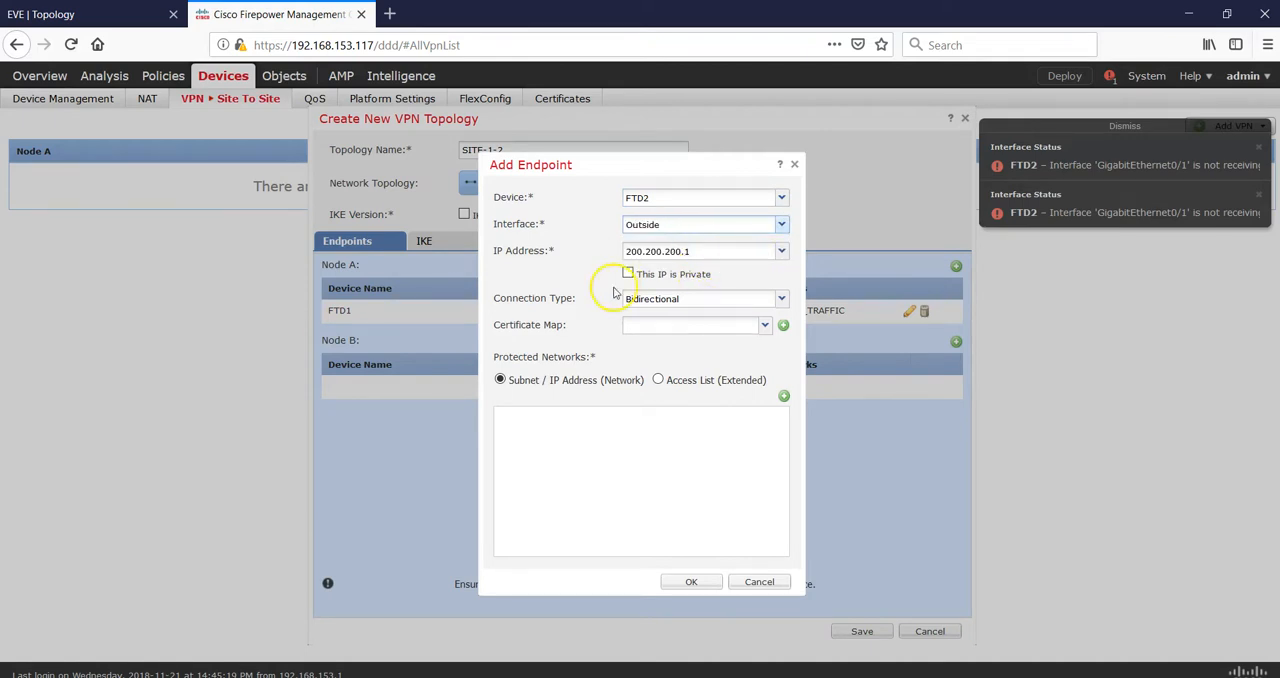
pyautogui.click(658, 381)
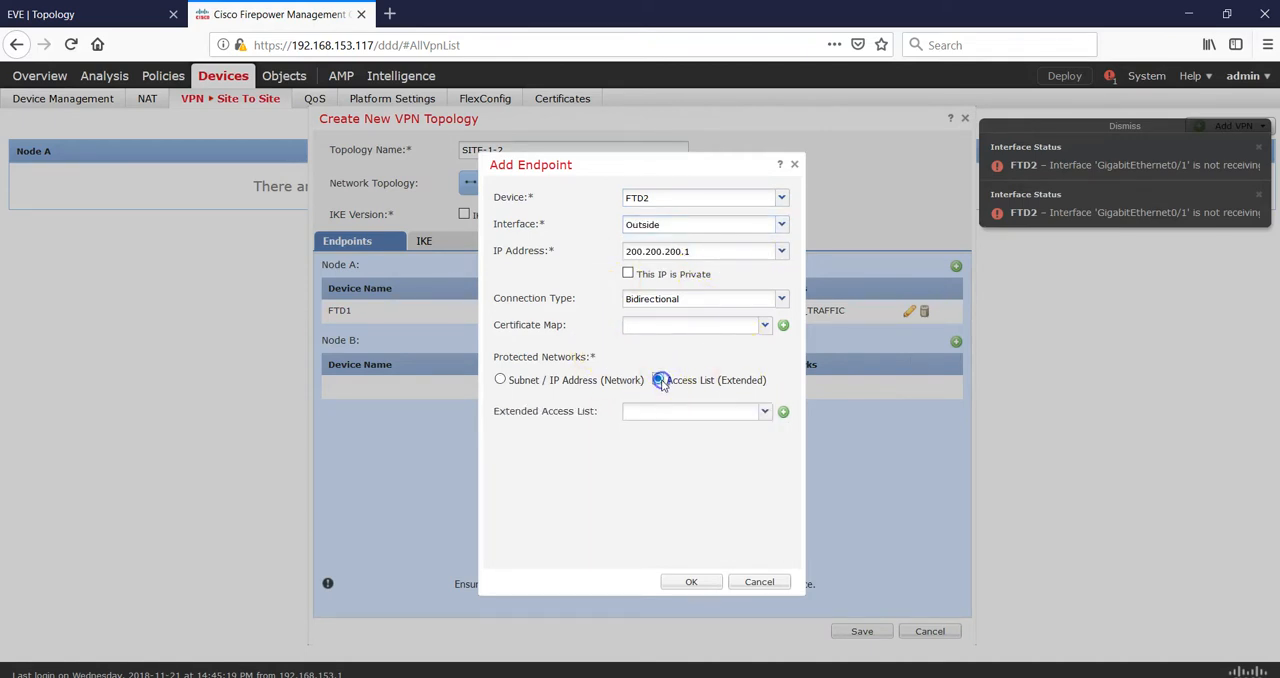
pyautogui.click(765, 412)
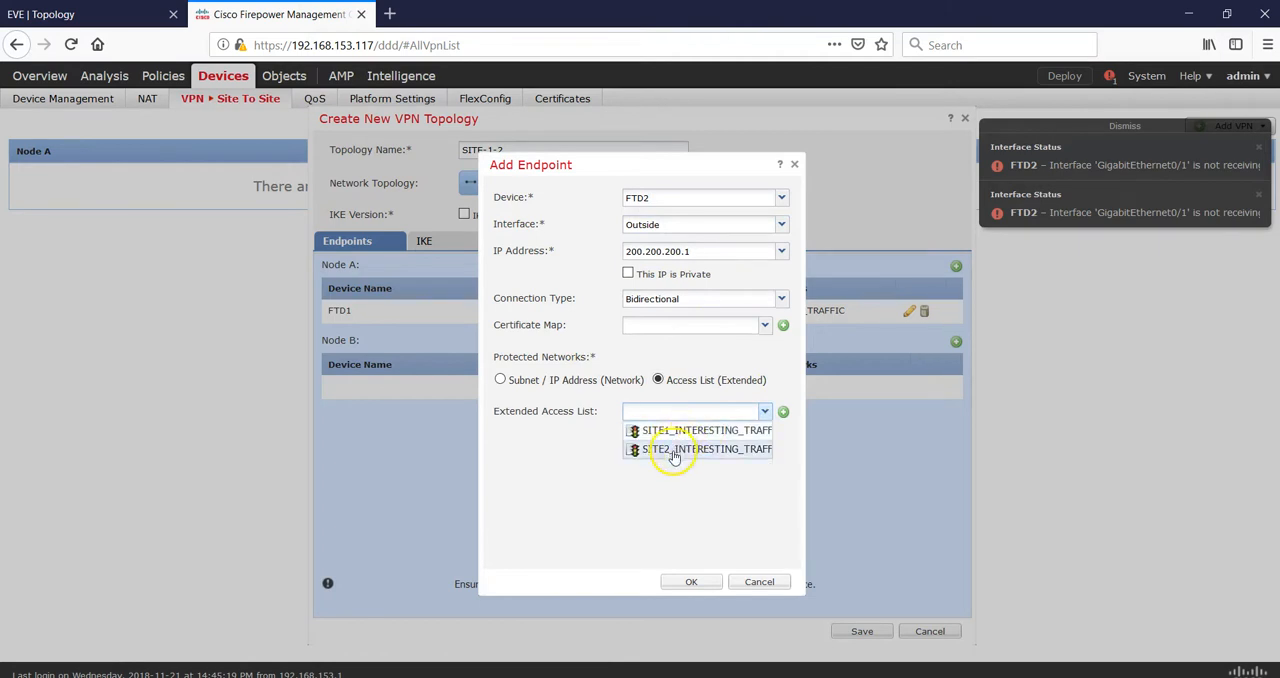
pyautogui.click(673, 452)
pyautogui.click(689, 582)
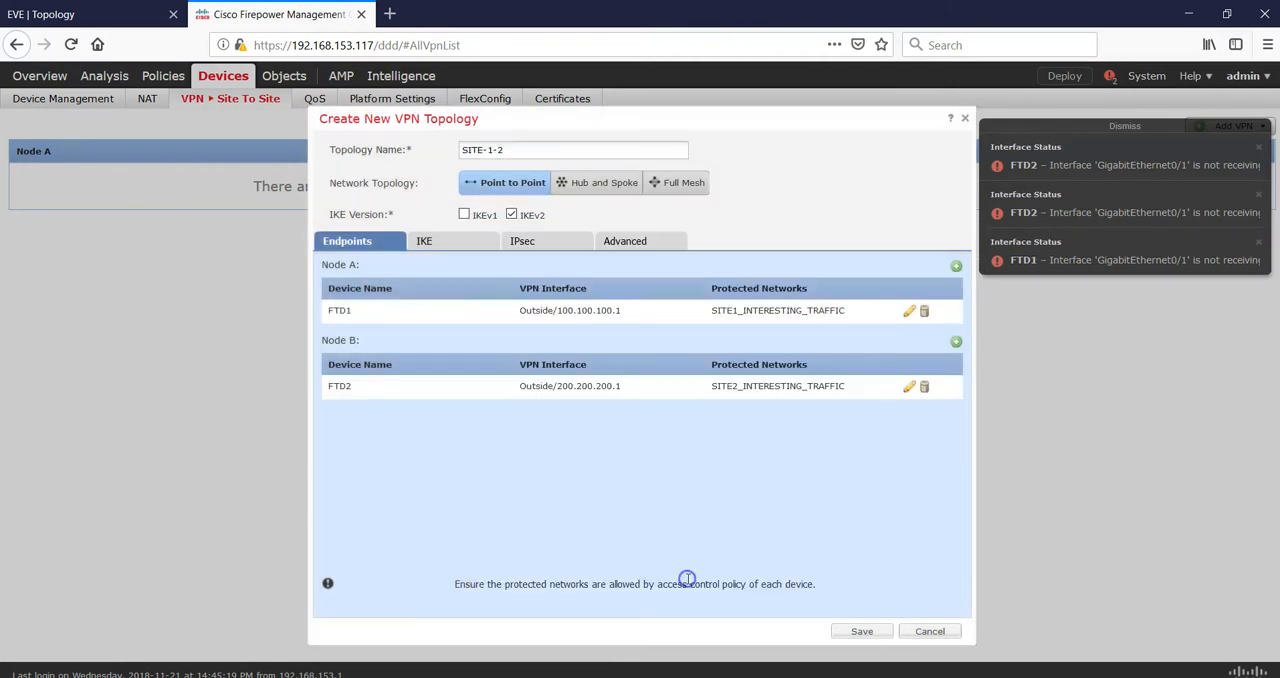
# - Start a new IKEv2 policy for the topology, name it SITE1-2, and add SHA as its integrity algorithm
pyautogui.click(428, 246)
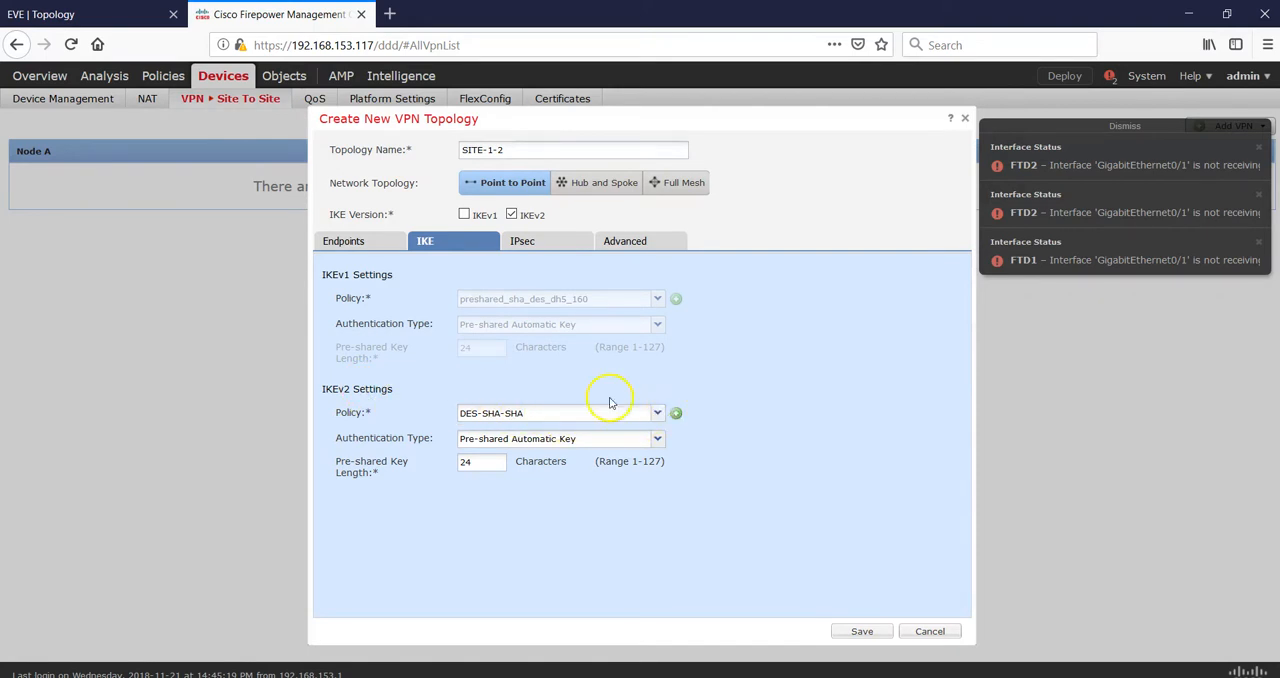
pyautogui.click(677, 412)
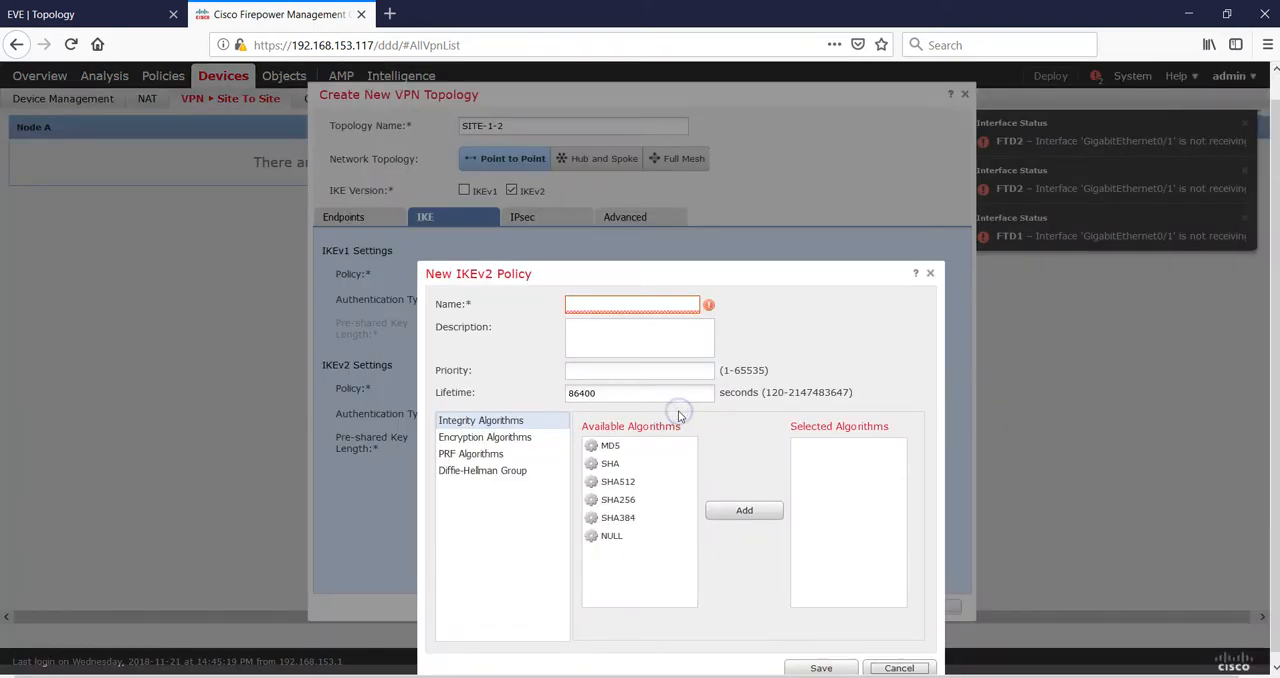
pyautogui.click(629, 304)
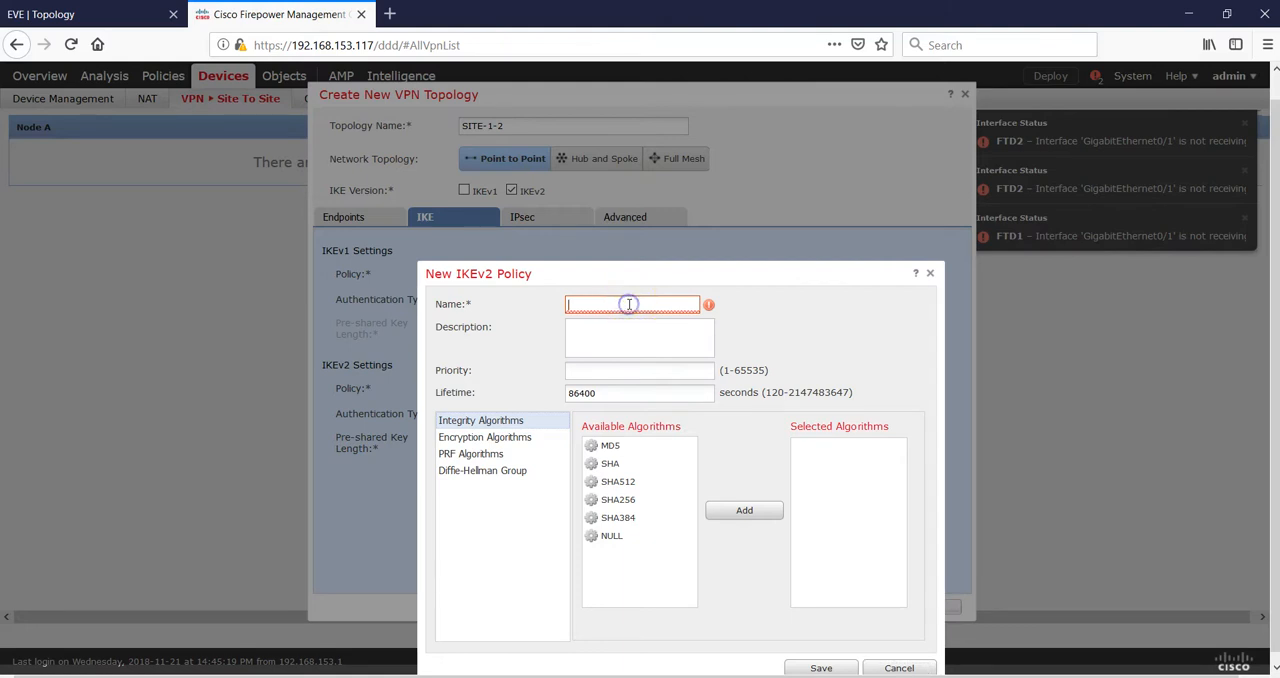
pyautogui.write('SITE1-2')
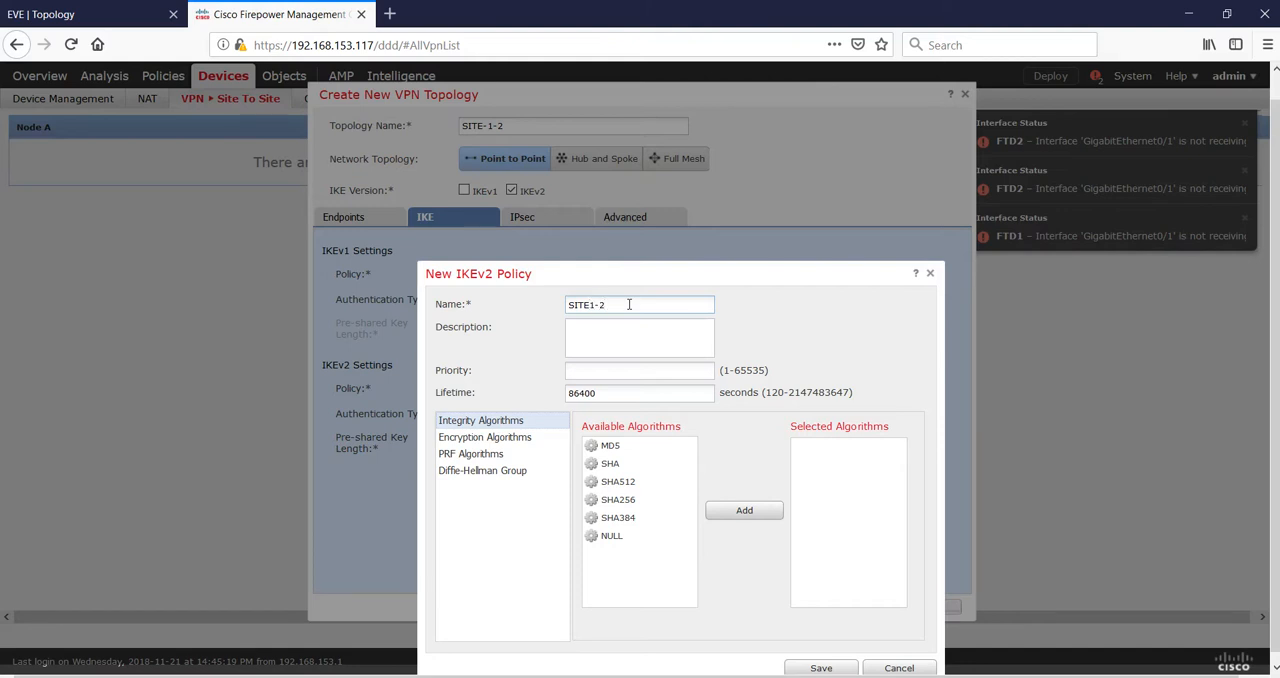
pyautogui.click(626, 465)
pyautogui.click(727, 513)
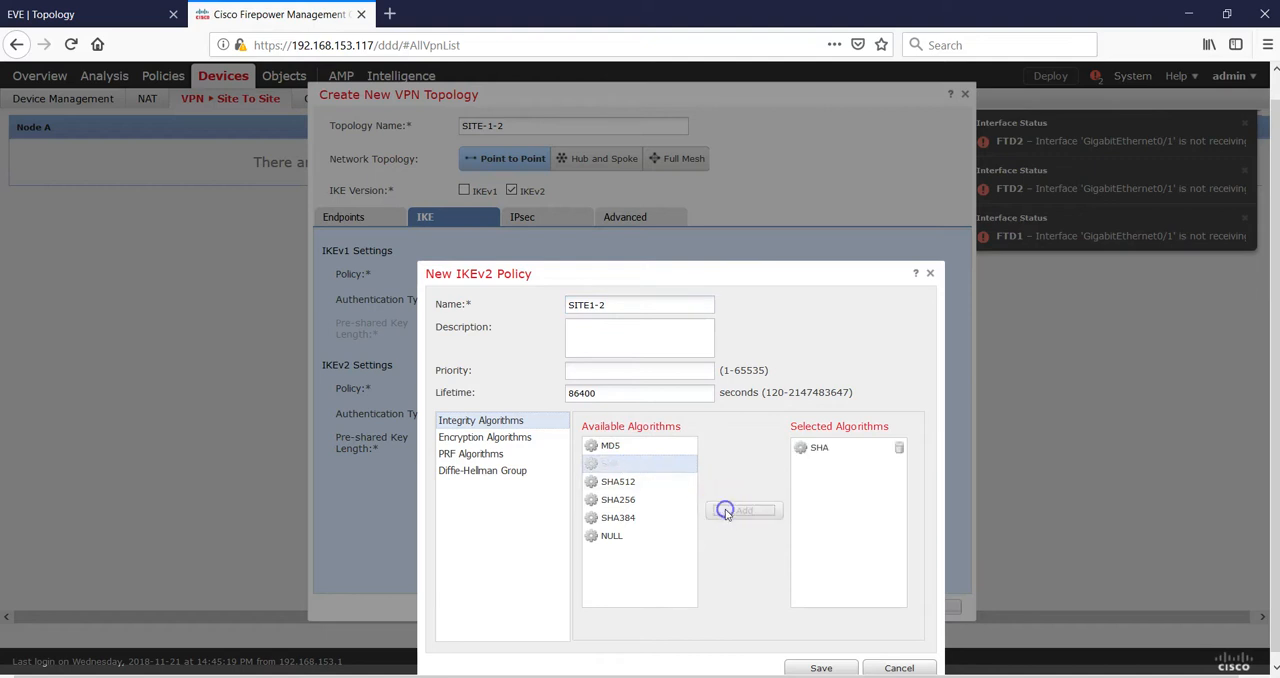
# - Add DES as the encryption algorithm of the new IKEv2 policy
pyautogui.click(507, 440)
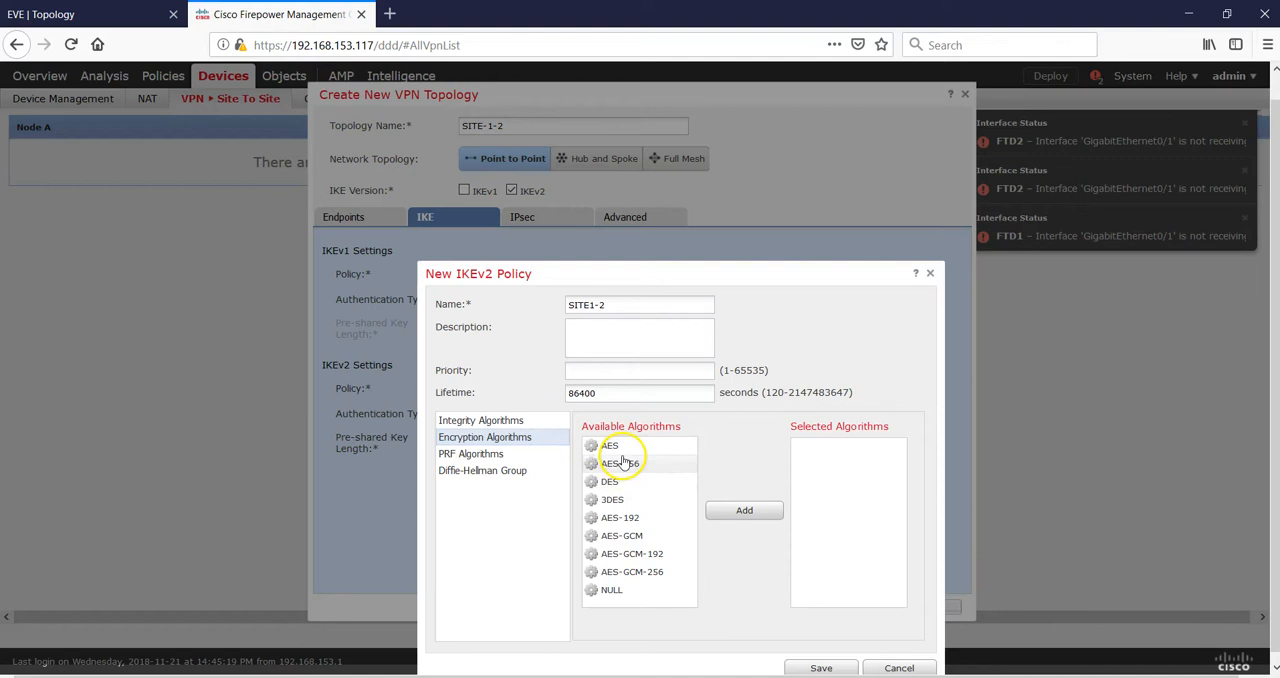
pyautogui.click(620, 488)
pyautogui.click(740, 513)
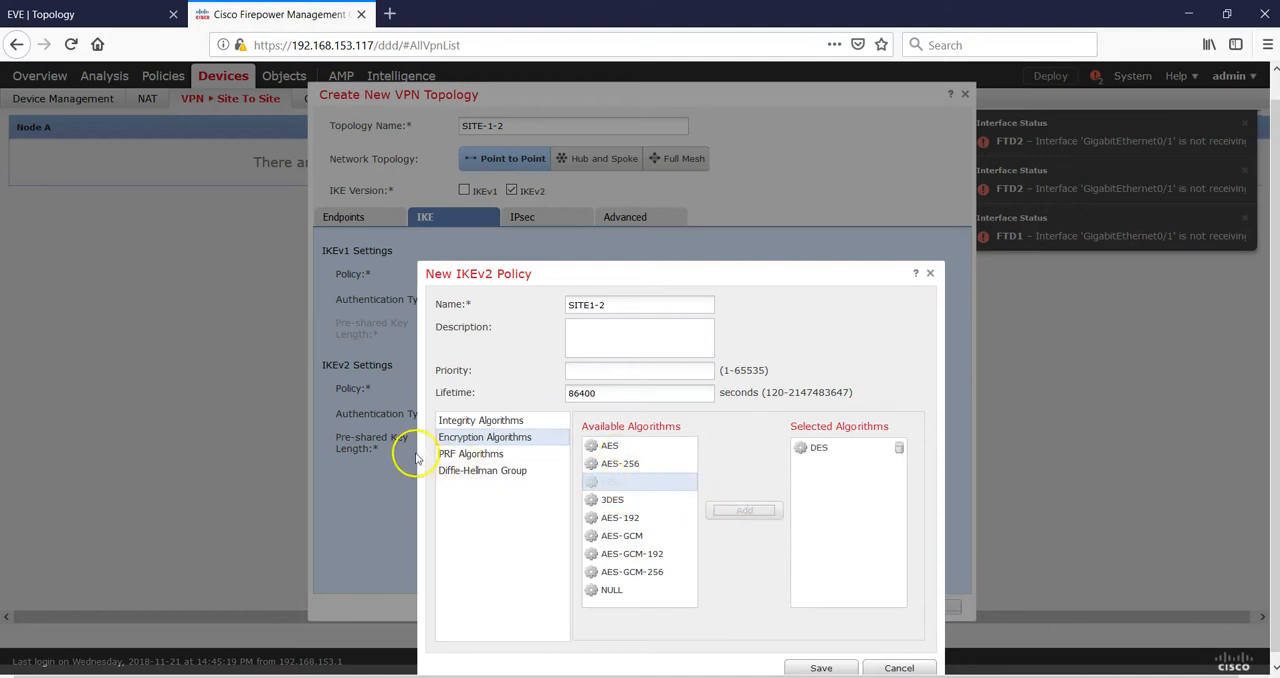
# - Add SHA as the PRF algorithm of the new IKEv2 policy
pyautogui.click(462, 453)
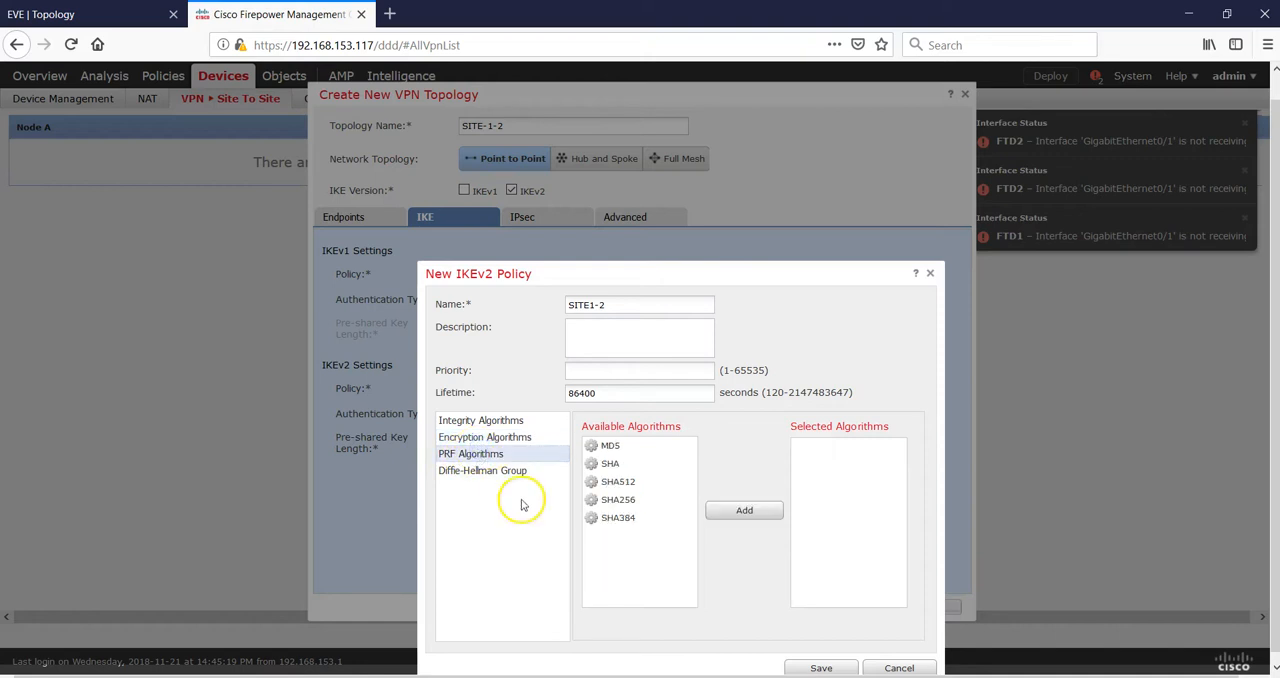
pyautogui.click(610, 465)
pyautogui.click(716, 511)
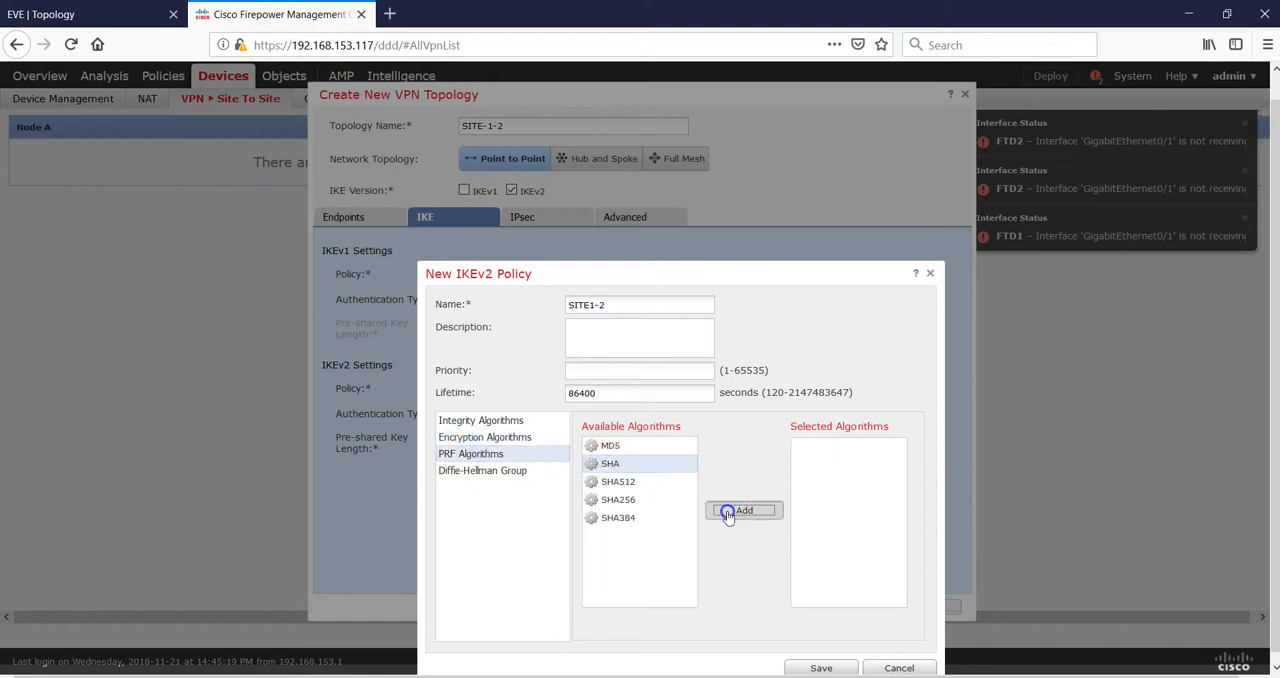
# - Add Diffie-Hellman group 5 to the new IKEv2 policy and save the policy
pyautogui.click(477, 474)
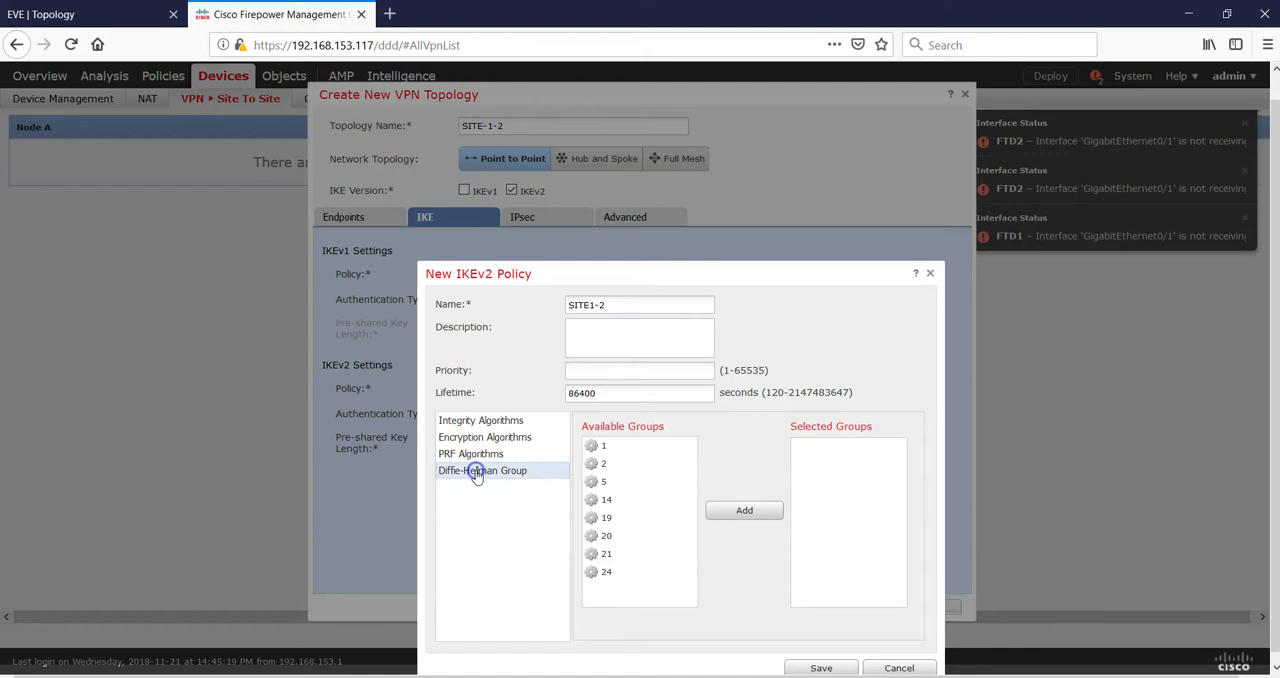
pyautogui.click(605, 480)
pyautogui.click(724, 512)
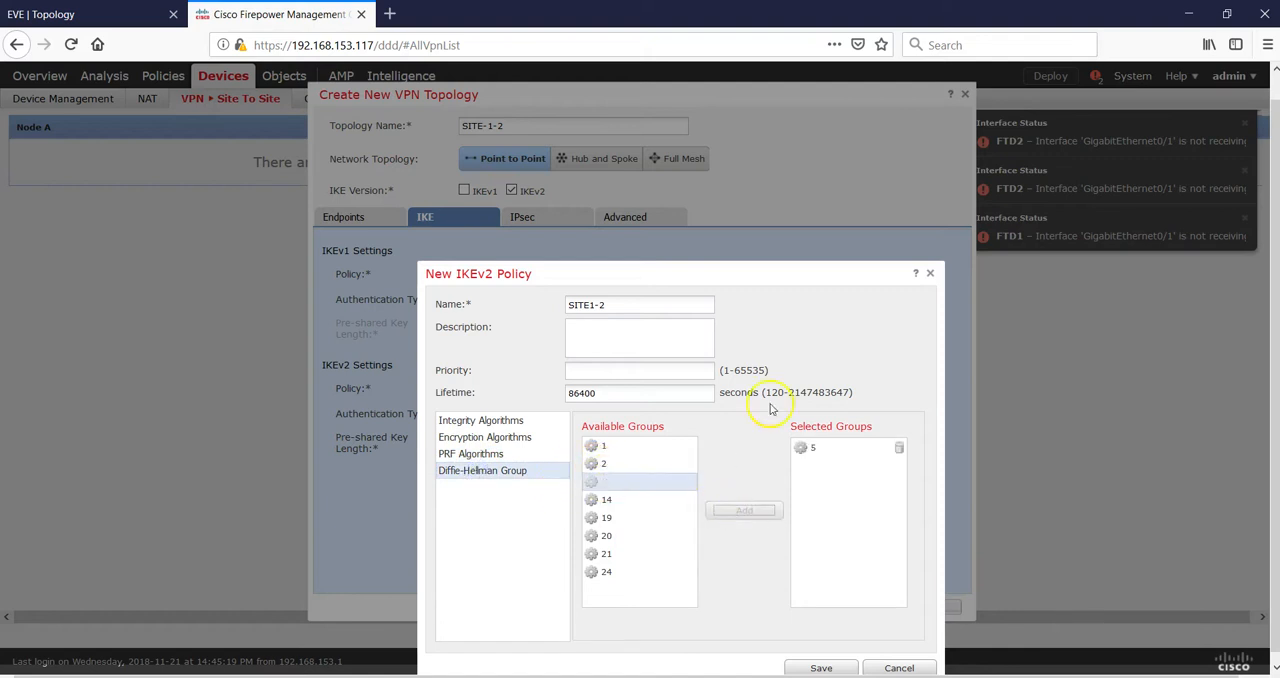
pyautogui.click(820, 668)
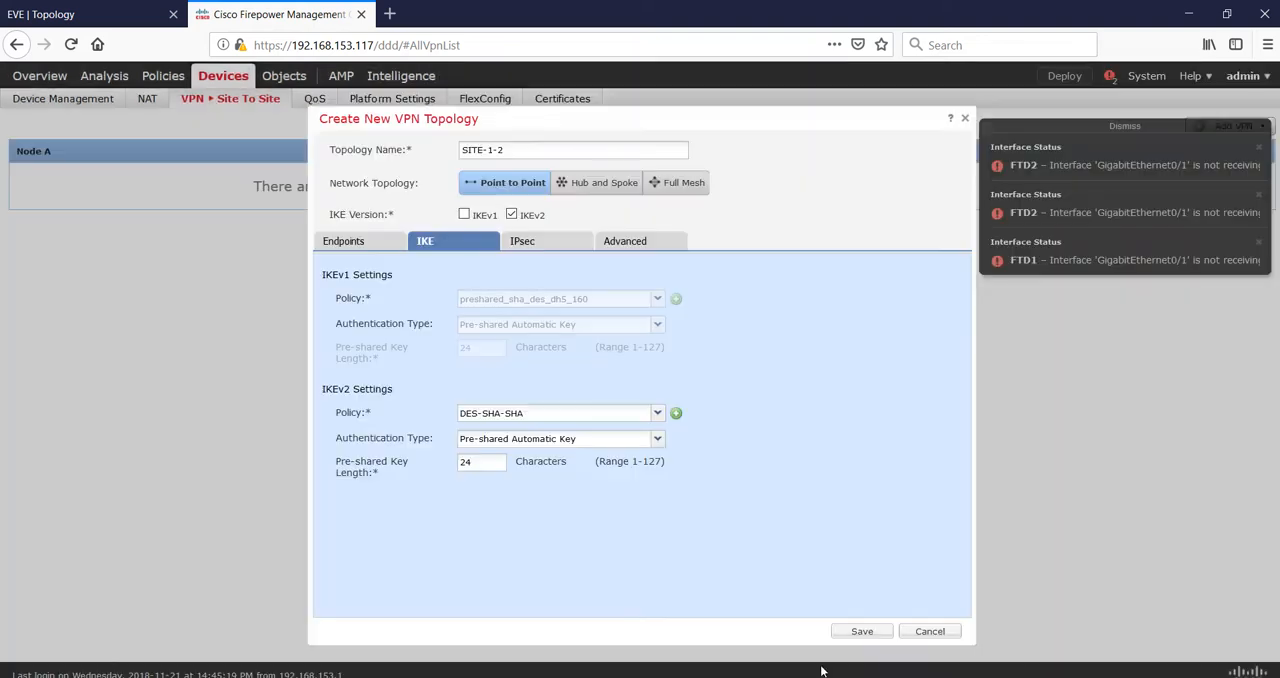
# - Assign the SITE1-2 policy in the topology's IKEv2 settings, with Pre-shared Automatic Key as the authentication type
pyautogui.click(657, 416)
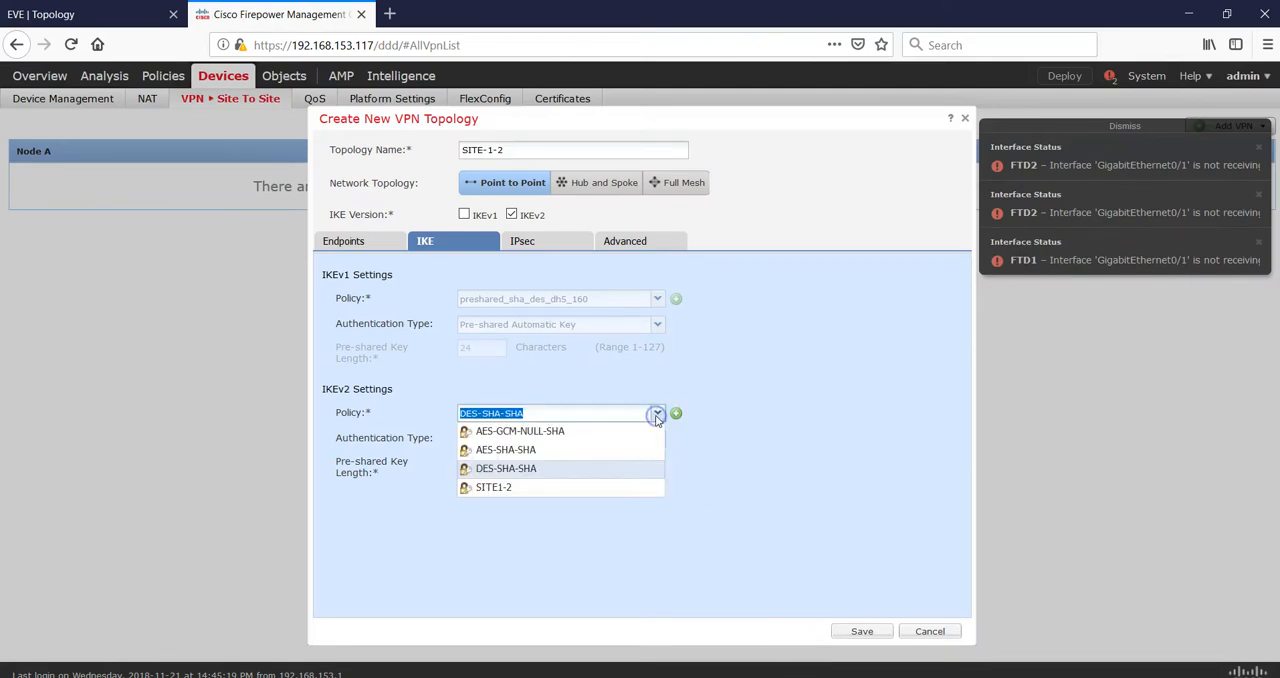
pyautogui.click(541, 486)
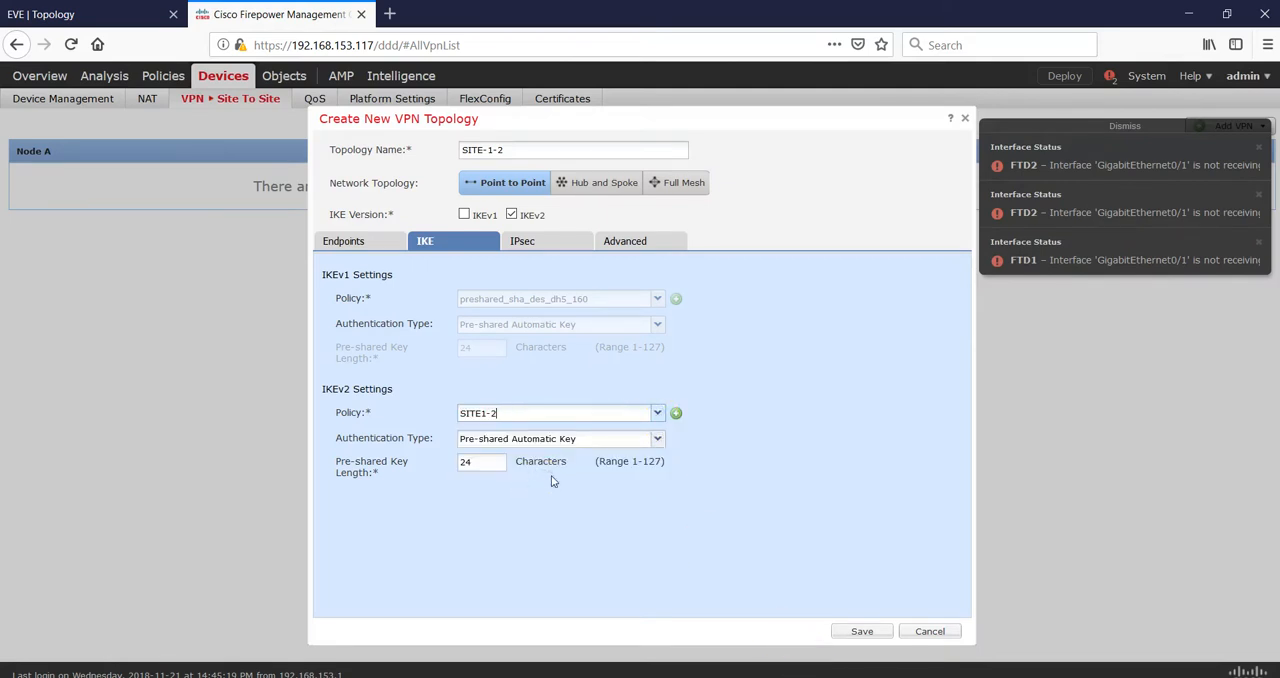
pyautogui.click(658, 441)
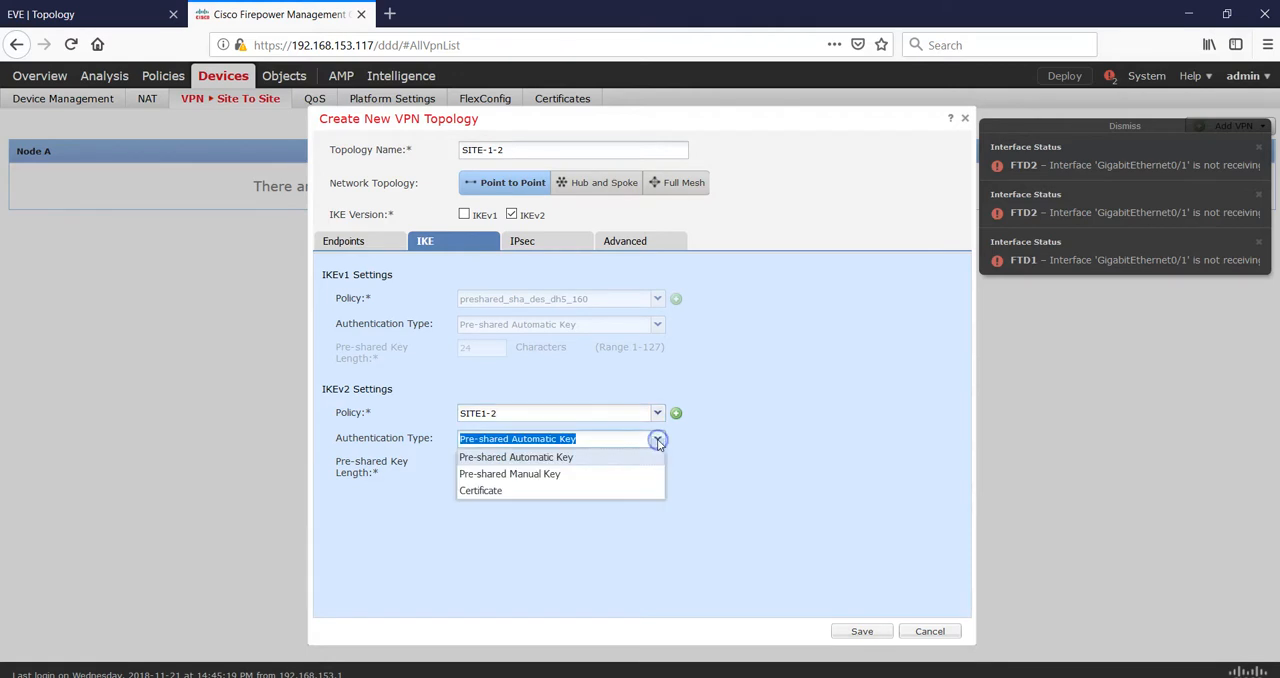
pyautogui.click(545, 457)
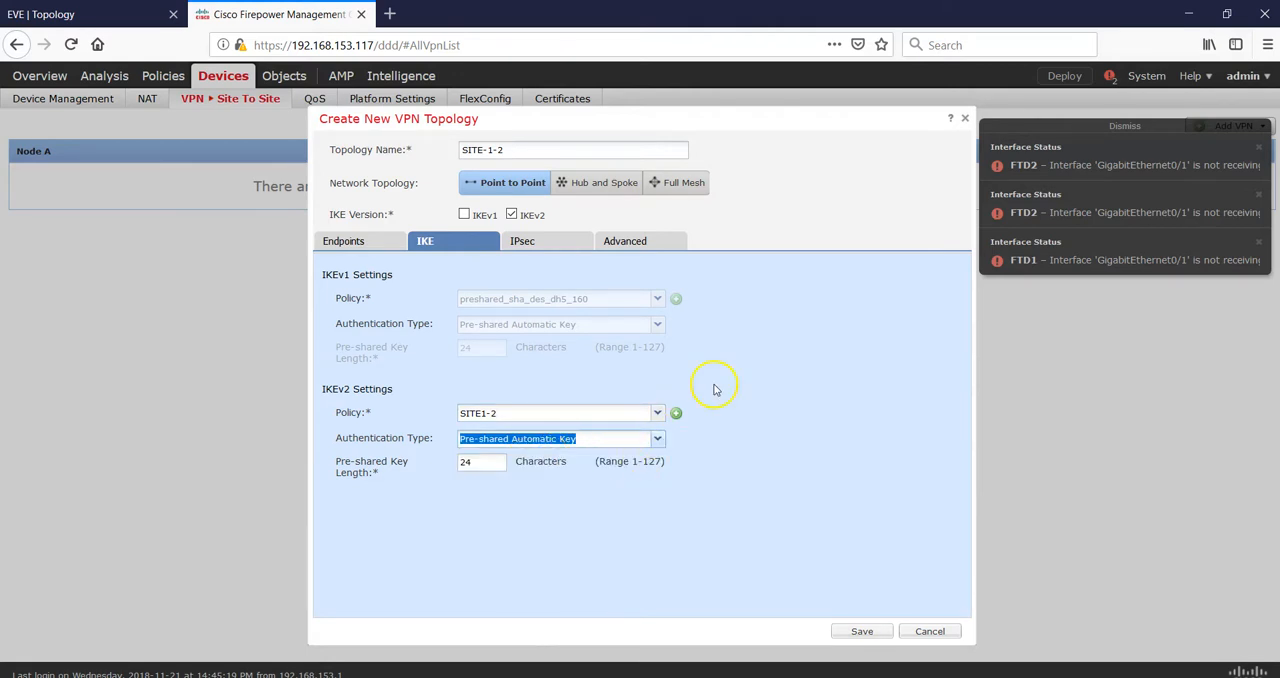
# - Start a new IKEv2 IPsec proposal for the topology, name it SITE1-2 NEW, and add SHA-1 as its ESP hash
pyautogui.click(524, 245)
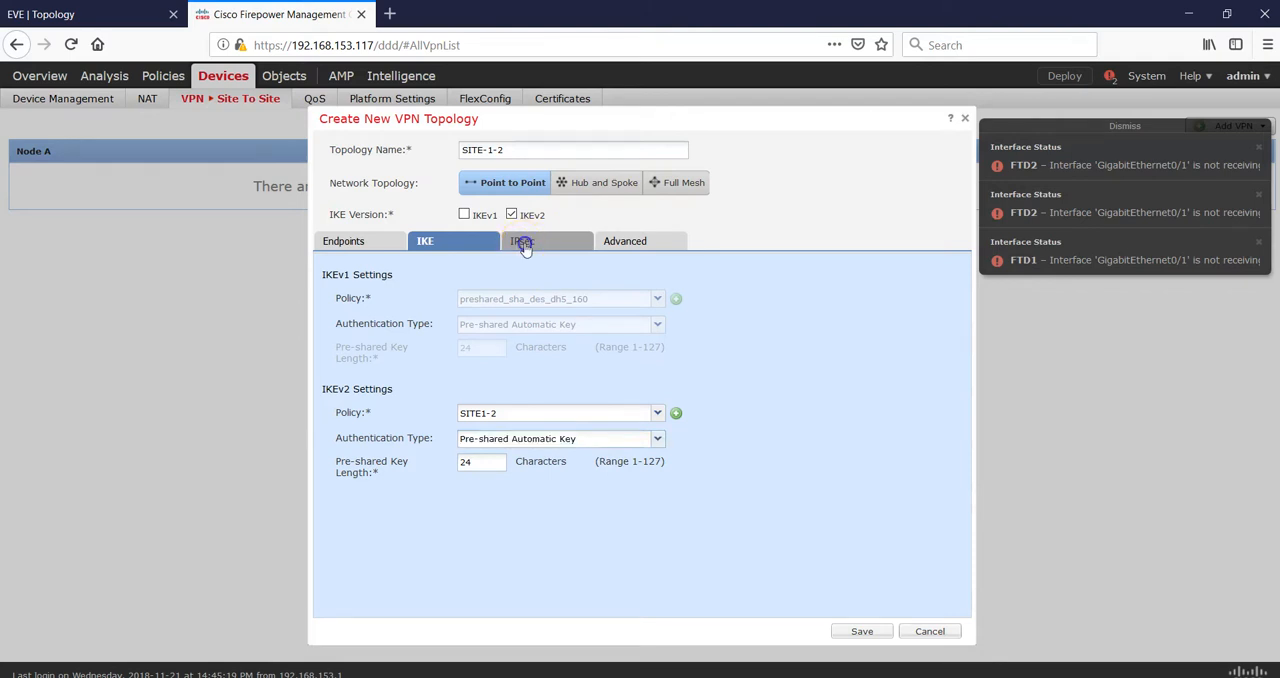
pyautogui.click(691, 313)
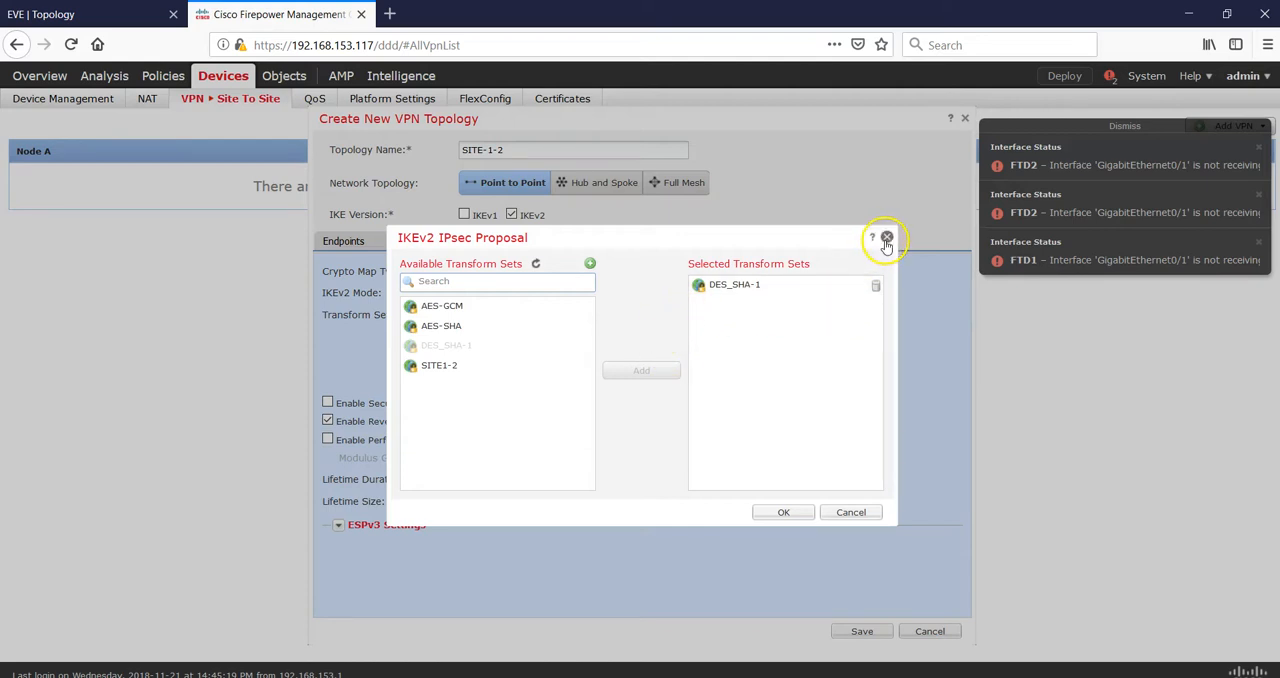
pyautogui.click(591, 262)
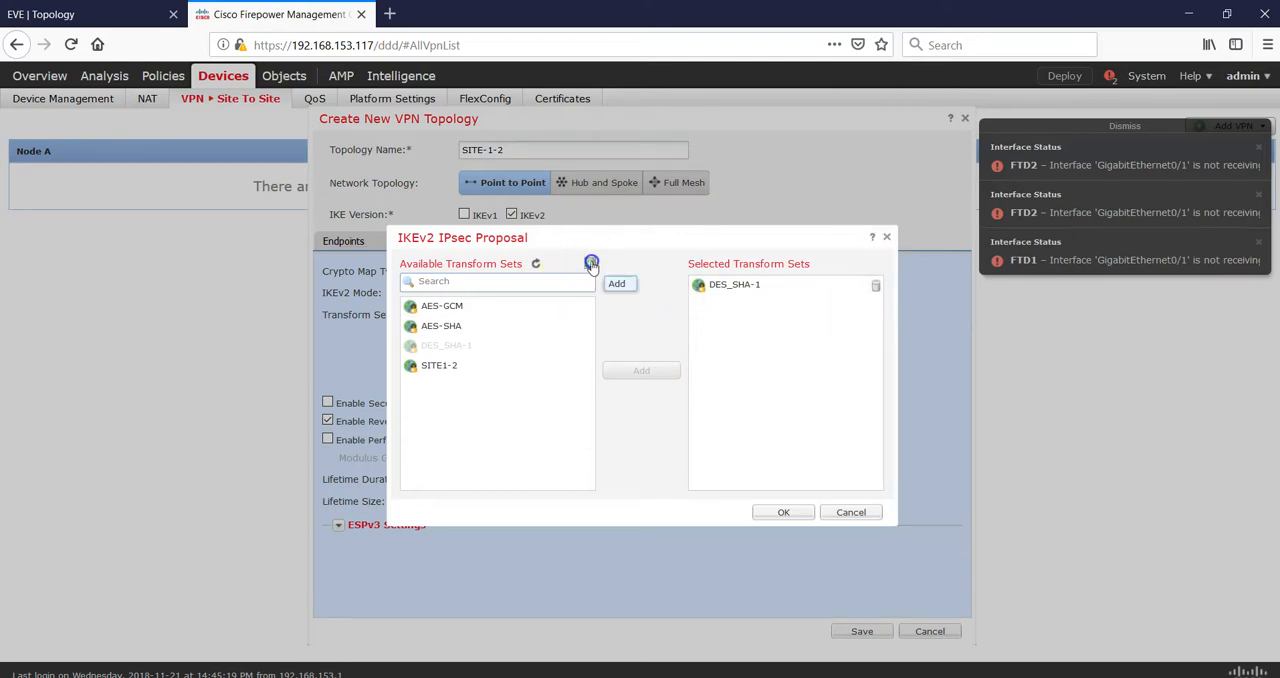
pyautogui.click(903, 667)
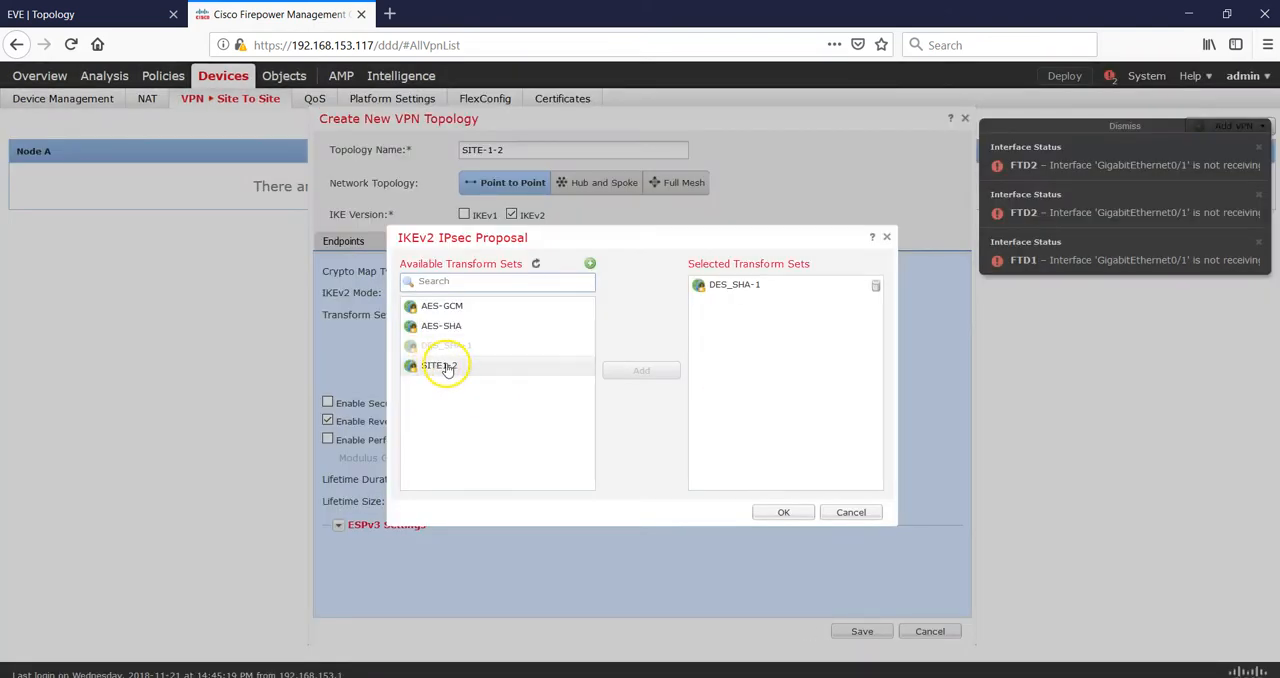
pyautogui.click(589, 268)
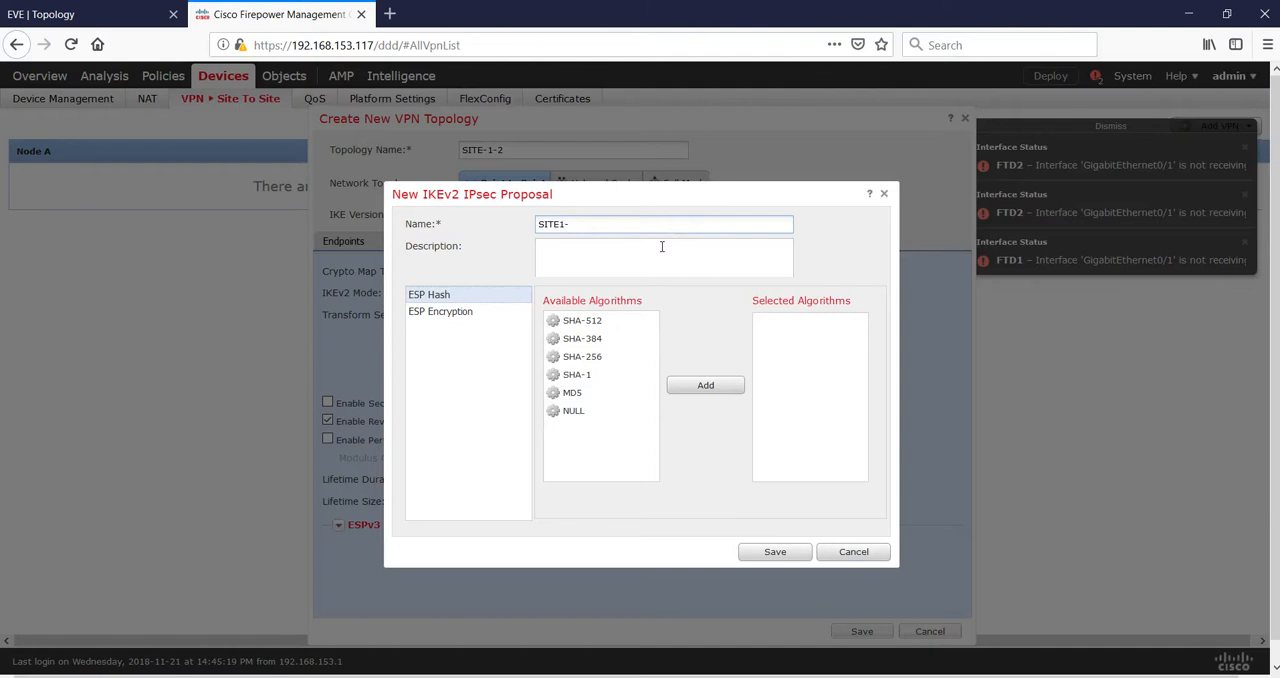
pyautogui.write('W')
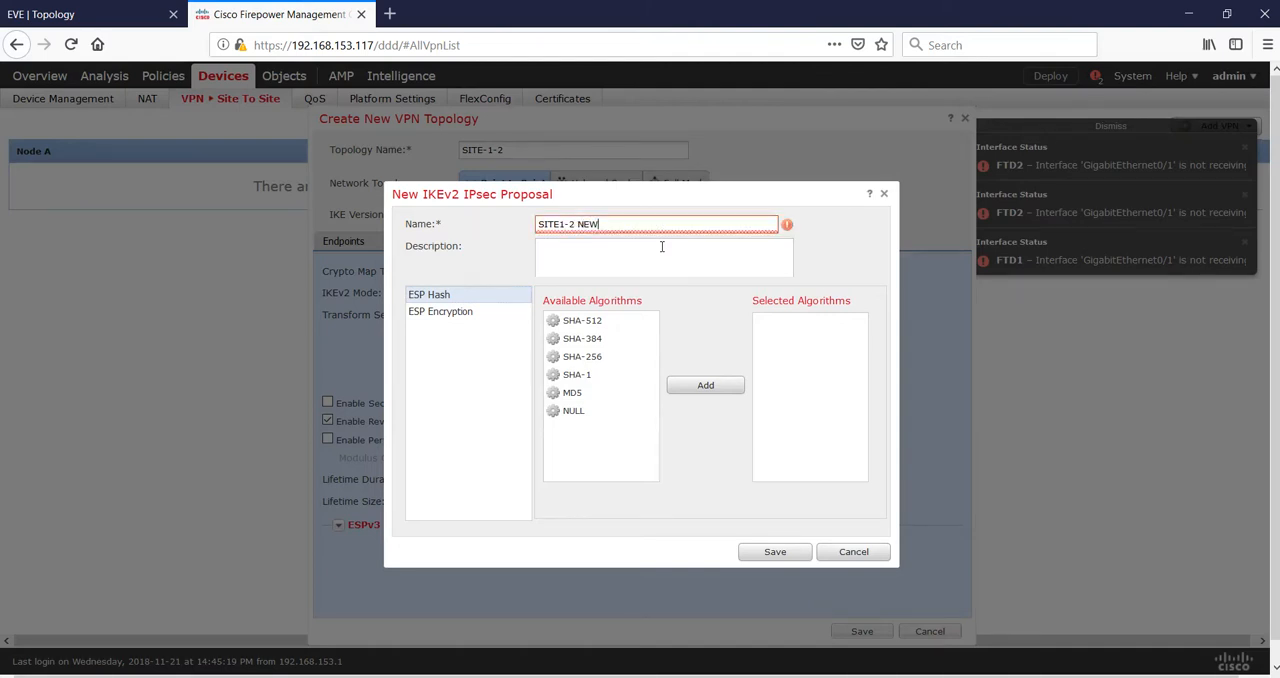
pyautogui.click(581, 374)
pyautogui.click(697, 394)
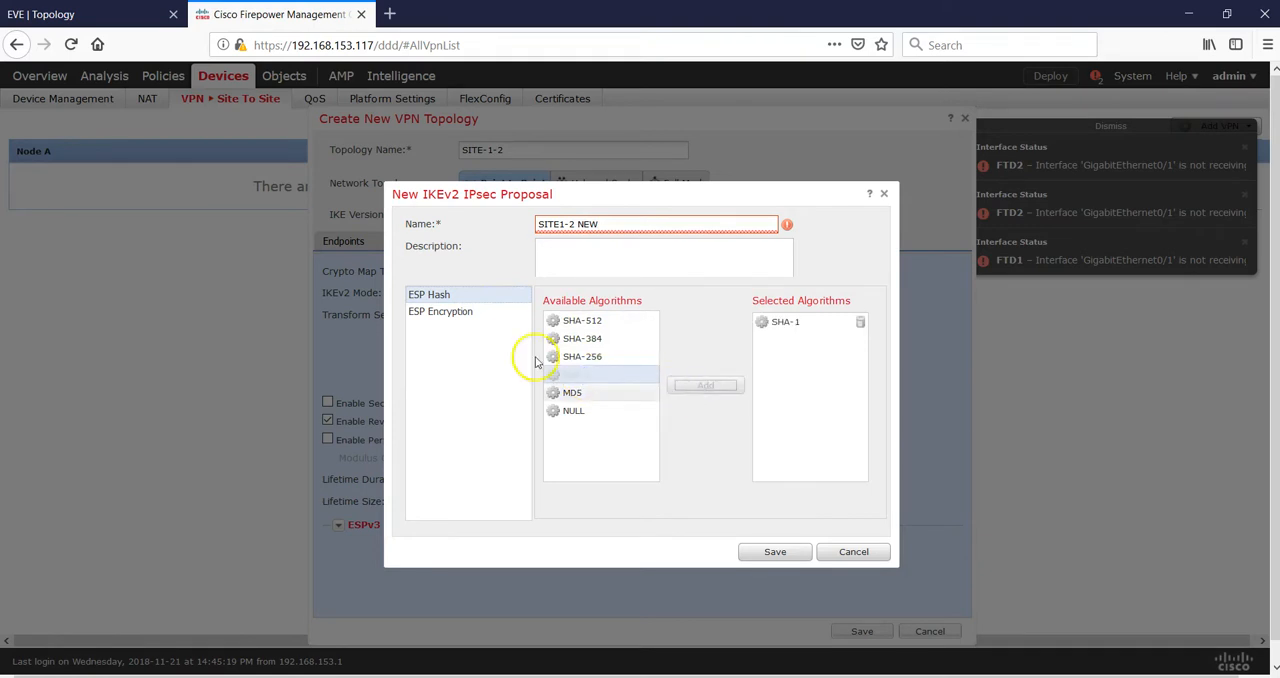
# - Add DES as the ESP encryption algorithm of the new IPsec proposal and try to save the proposal
pyautogui.click(445, 313)
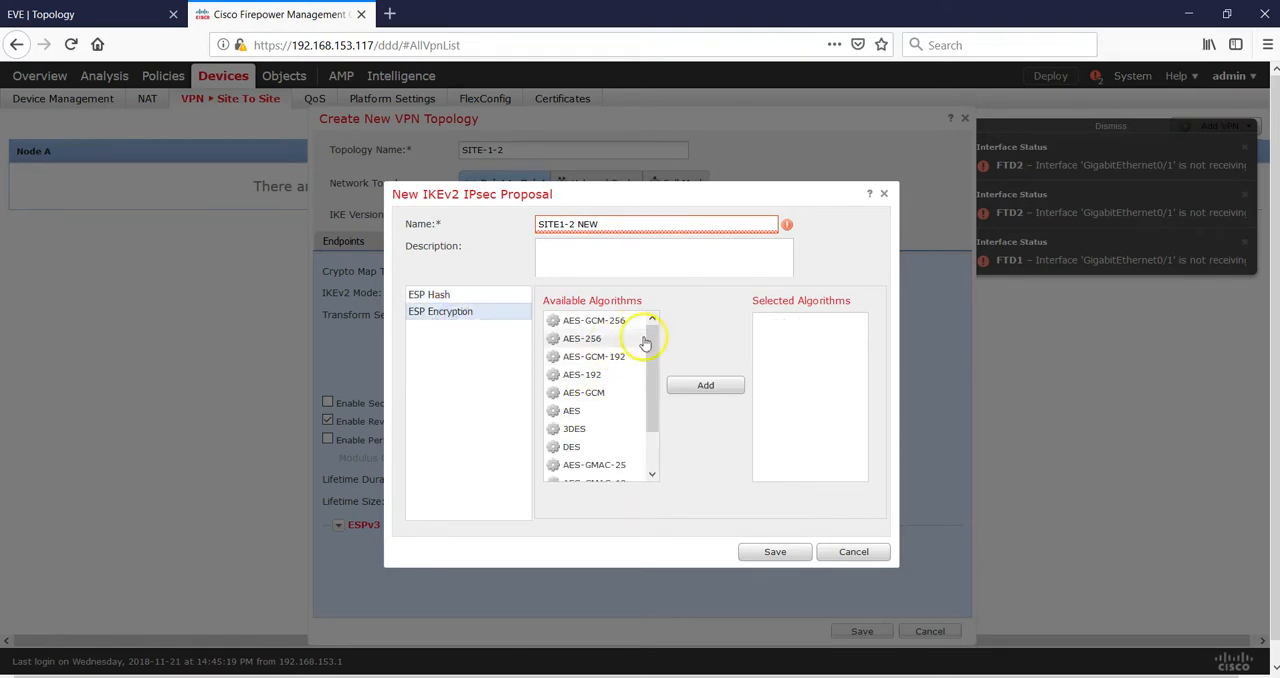
pyautogui.click(578, 447)
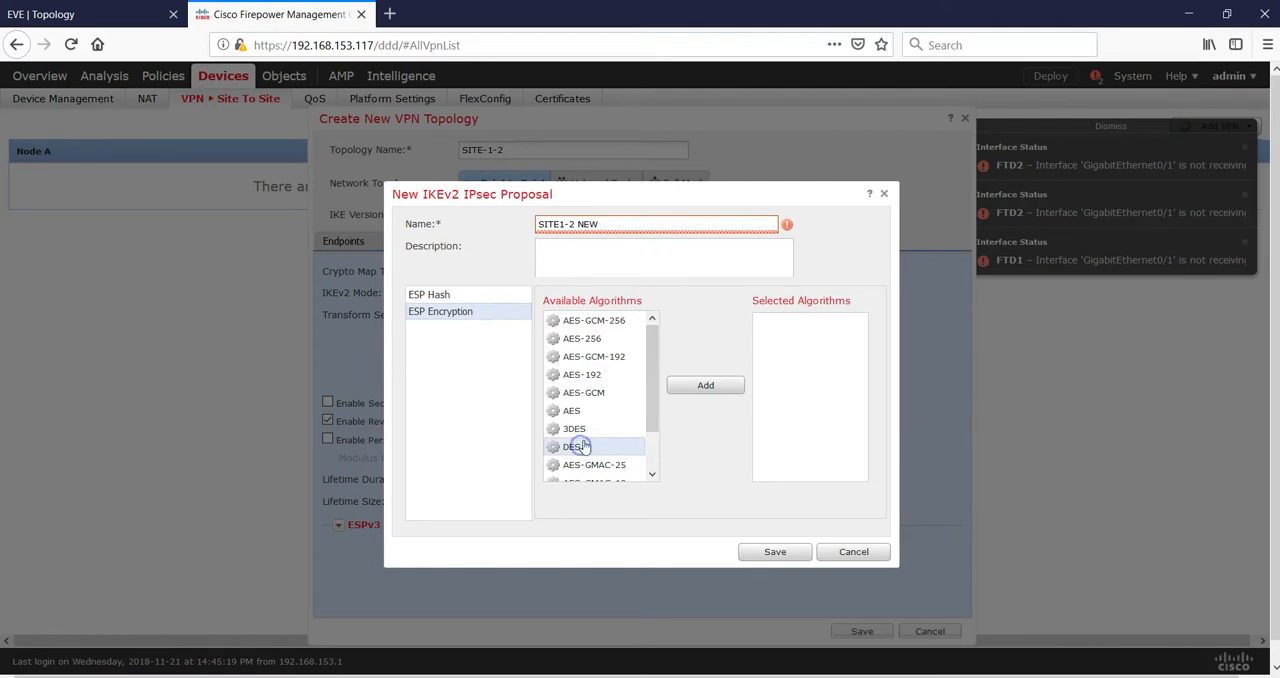
pyautogui.click(707, 387)
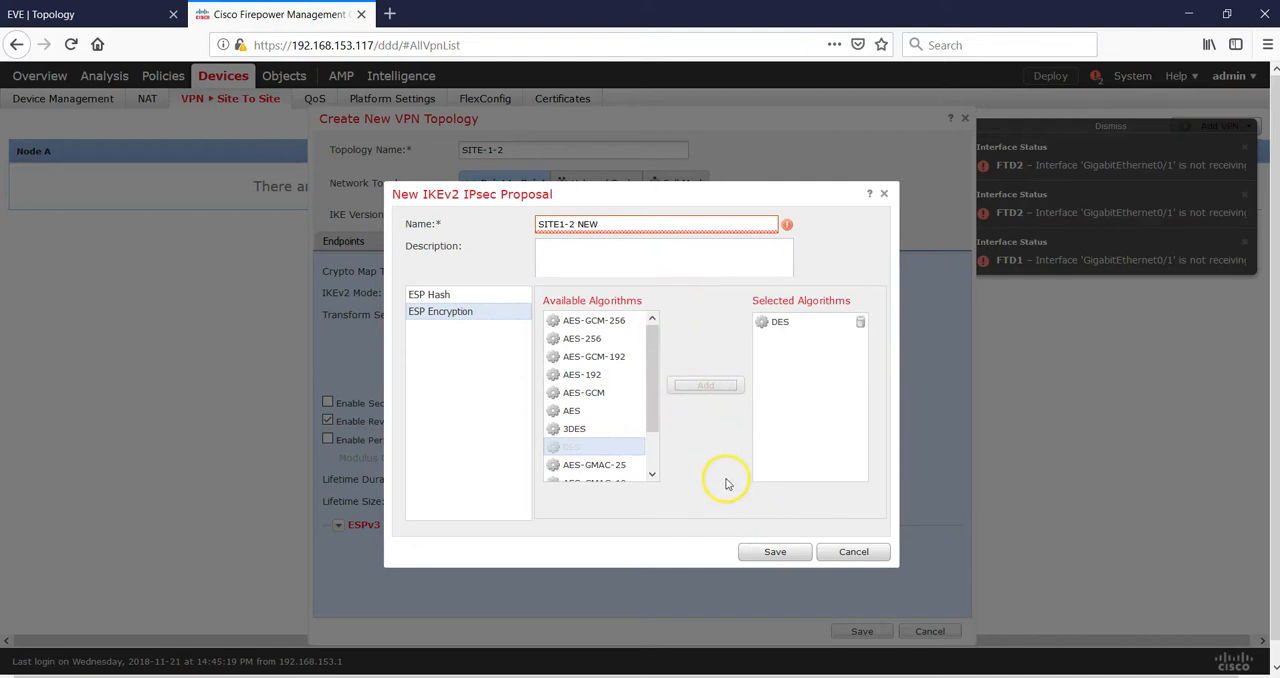
pyautogui.click(773, 555)
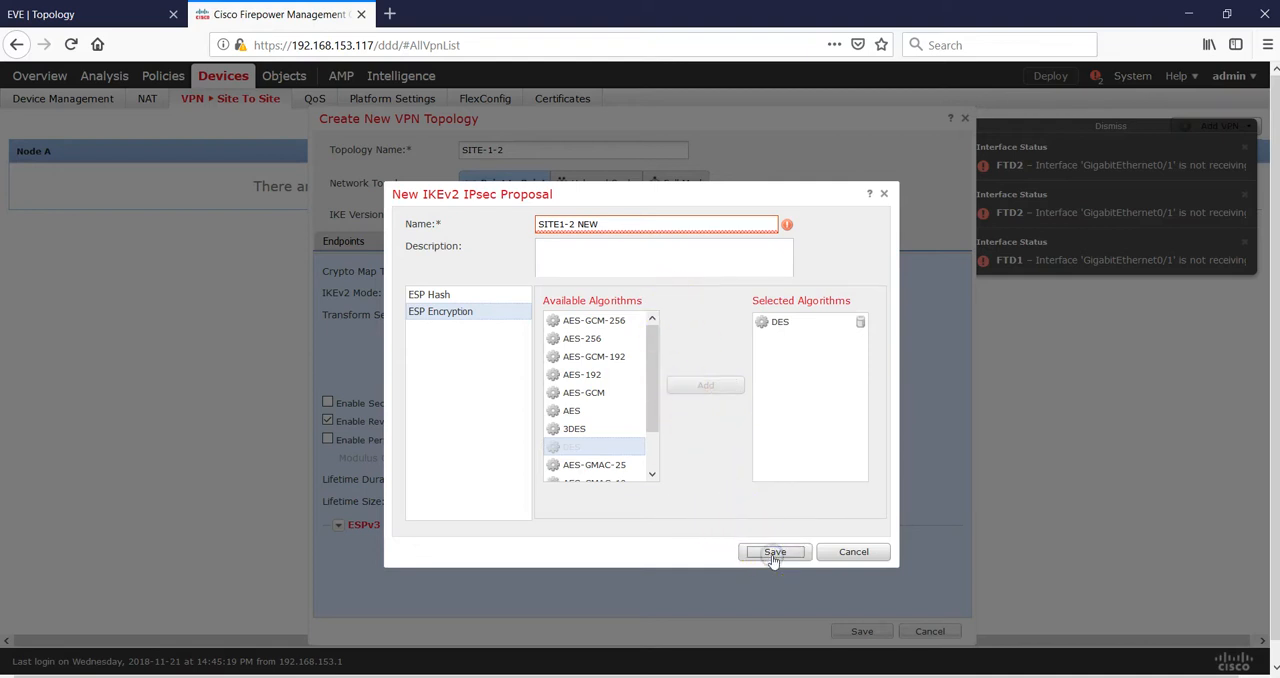
pyautogui.click(773, 555)
pyautogui.click(770, 552)
# - Rename the new IPsec proposal as SITE1-2_NEW and save it
pyautogui.click(579, 224)
pyautogui.press('BackSpace')
pyautogui.write('_')
pyautogui.click(763, 551)
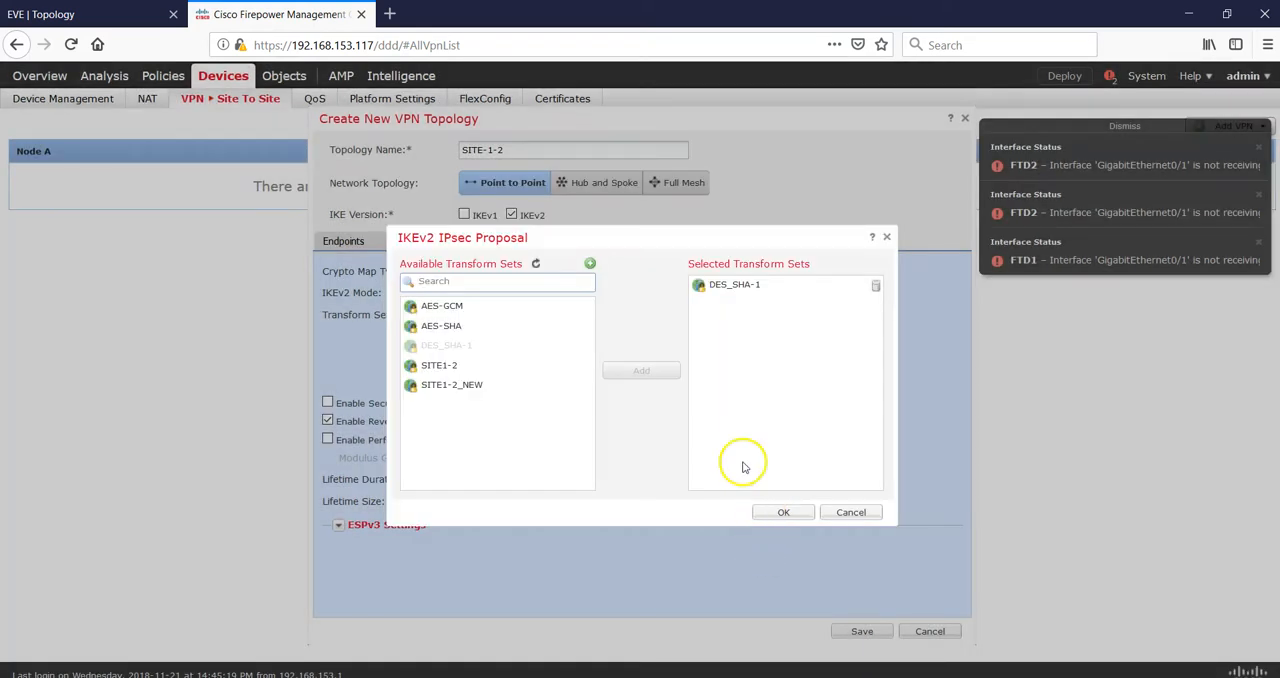
# - Replace DES_SHA-1 with SITE1-2_NEW as the topology's selected IKEv2 transform set and confirm the selection
pyautogui.click(873, 291)
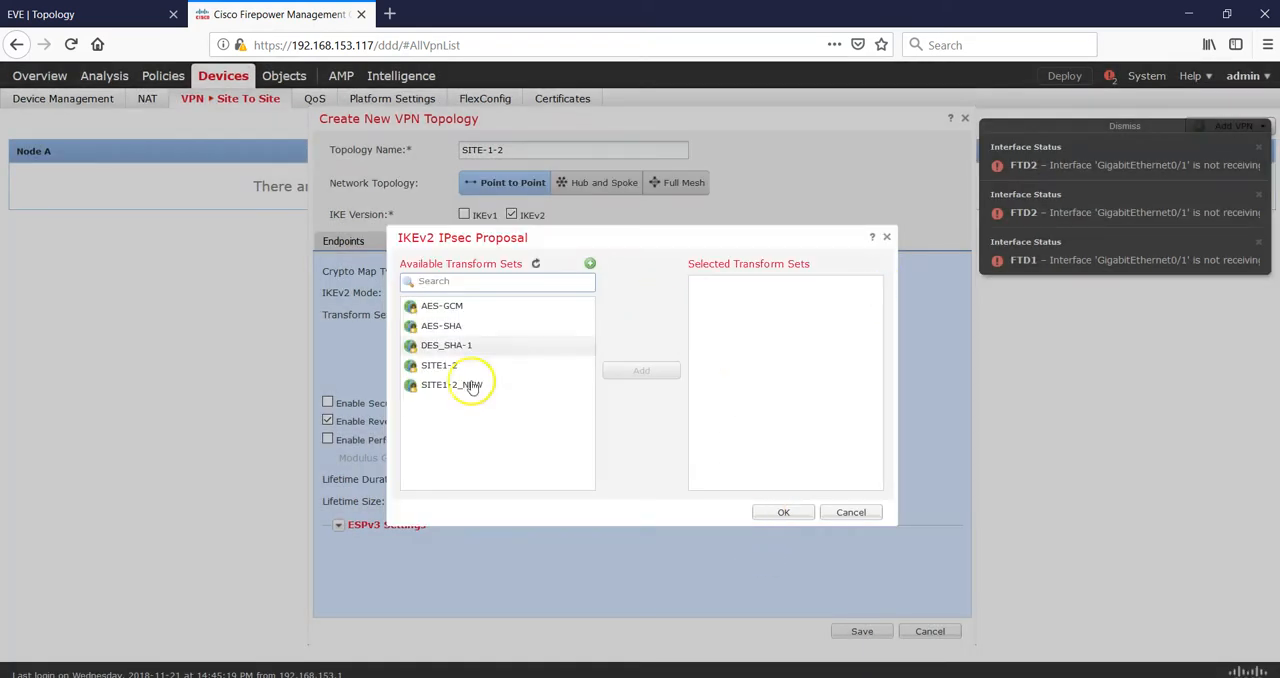
pyautogui.click(443, 388)
pyautogui.click(648, 370)
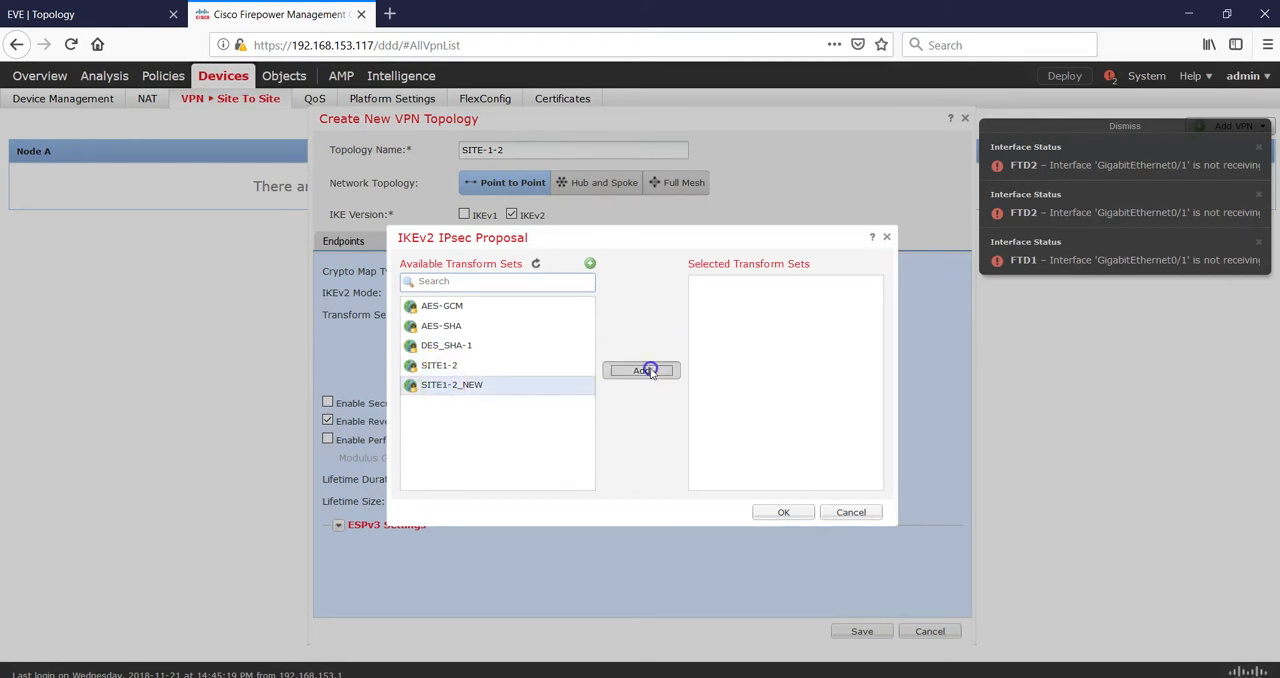
pyautogui.click(791, 515)
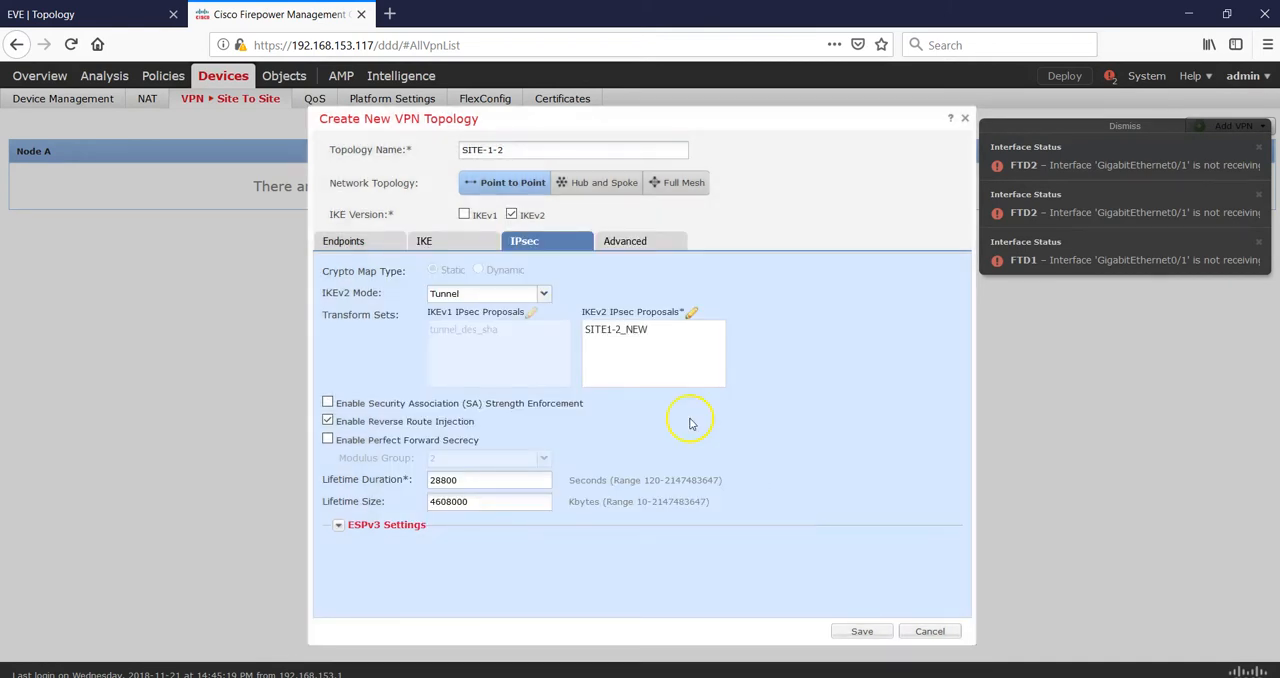
# - Save the SITE-1-2 topology with its advanced settings as they are, and expand its entry to show both nodes
pyautogui.click(630, 245)
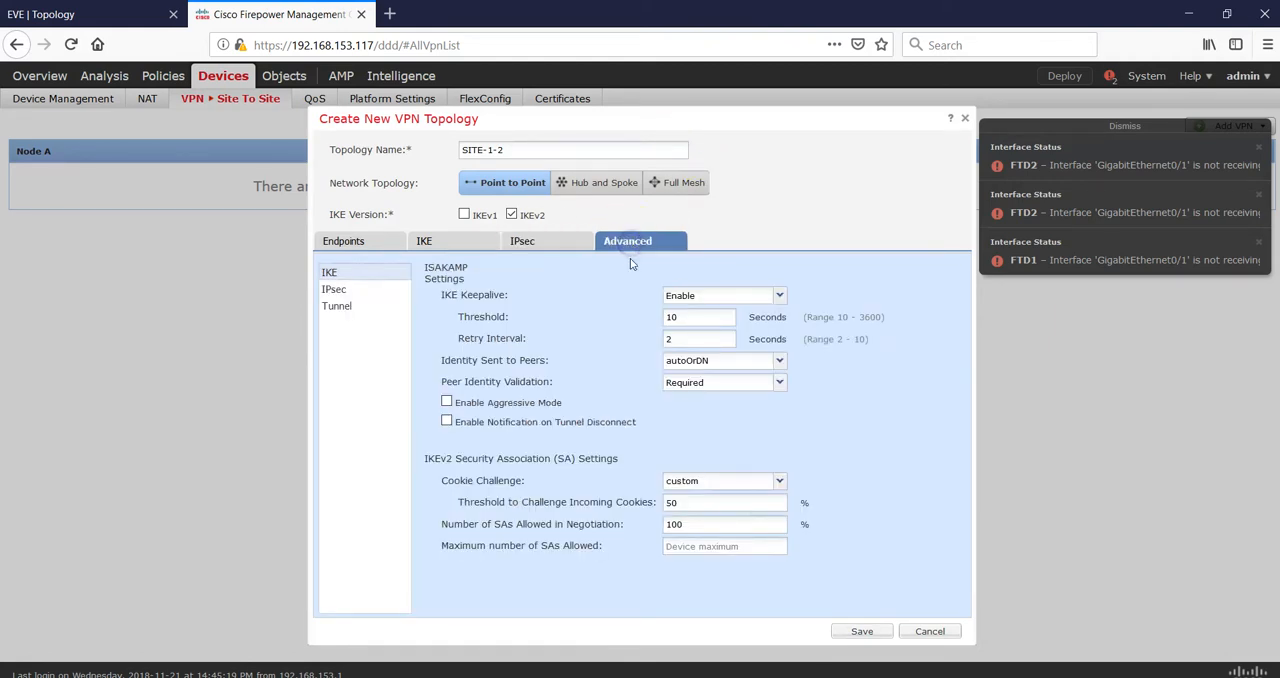
pyautogui.click(862, 632)
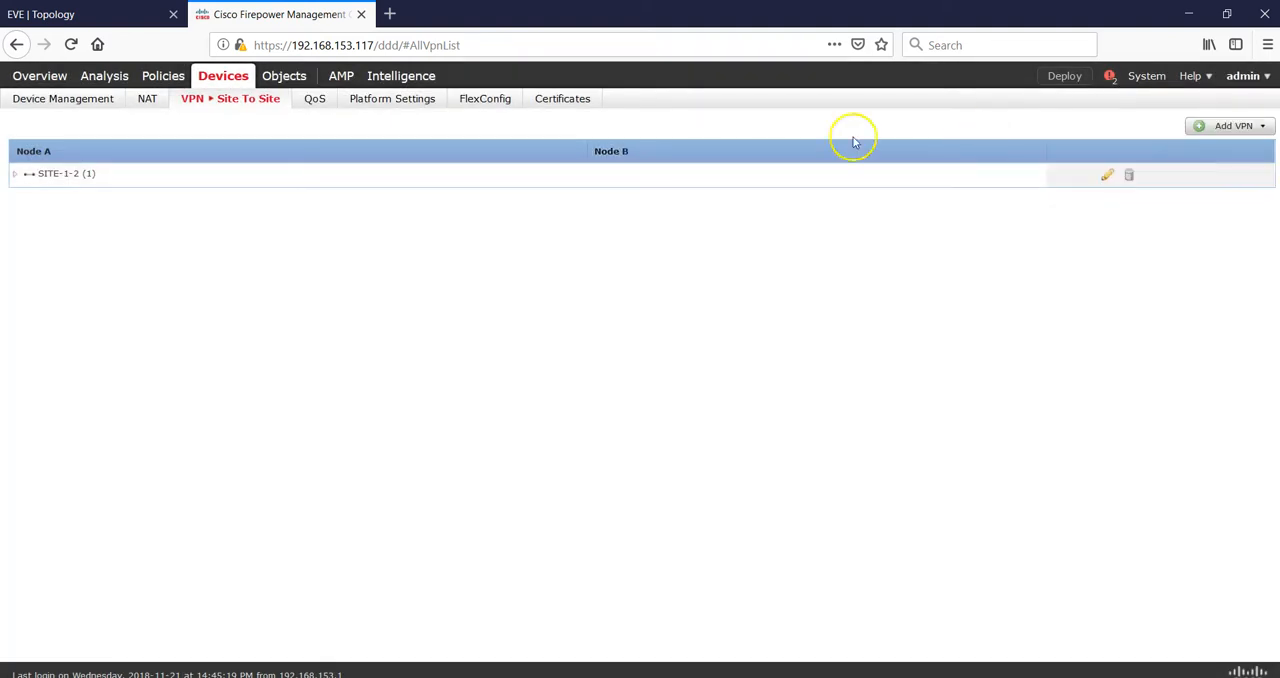
pyautogui.click(15, 175)
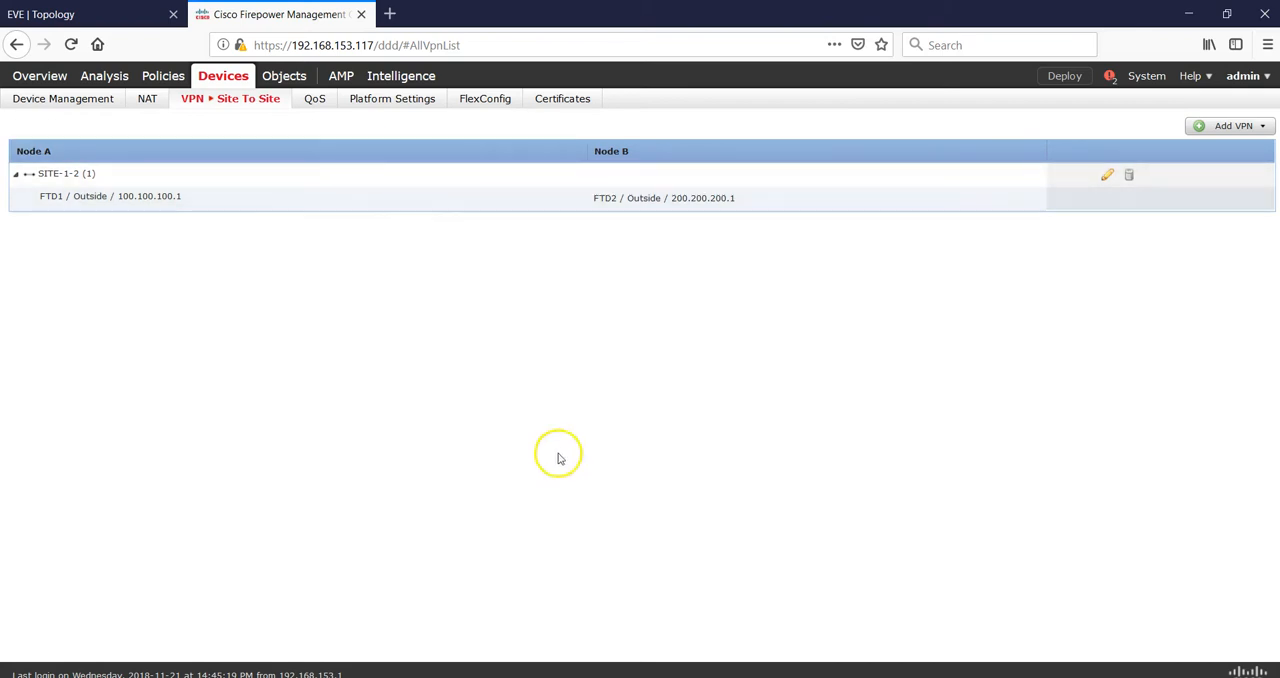
# - Switch to the FTD1 QEMU console and check the IKEv1 security associations with show crypto ikev1 sa
pyautogui.moveTo(800, 651)
pyautogui.click(771, 629)
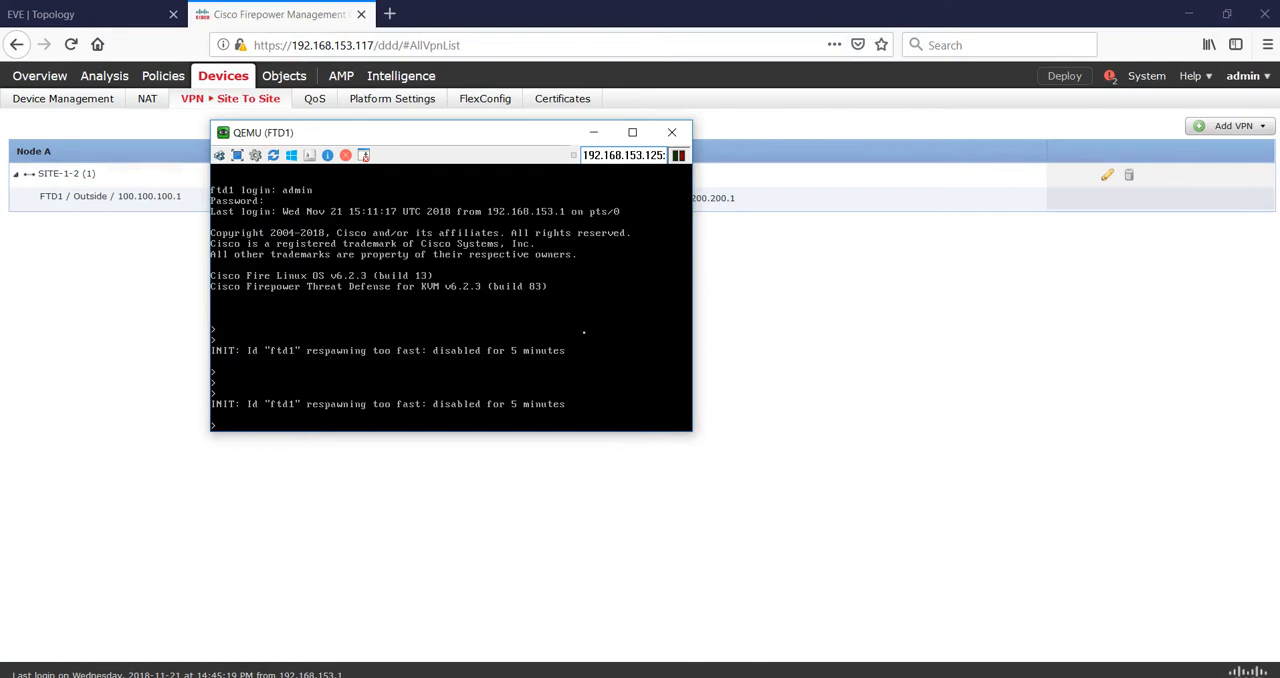
pyautogui.press('Return')
pyautogui.press('Return')
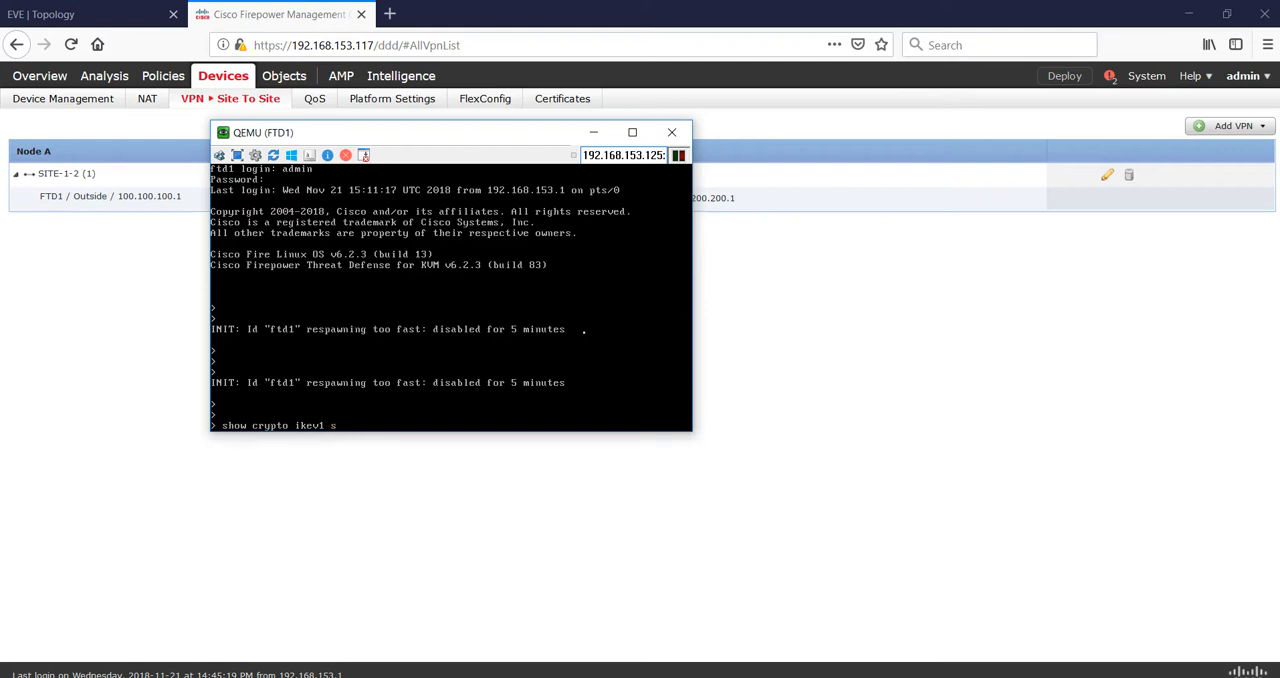
pyautogui.press('Return')
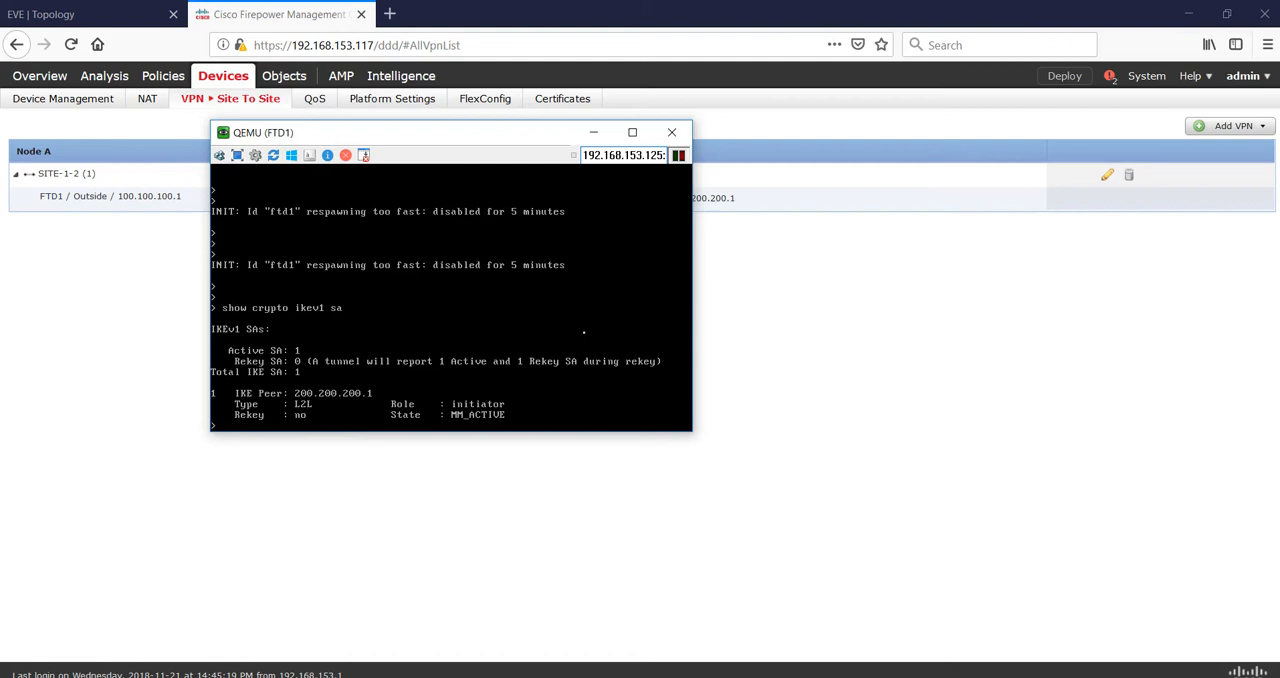
pyautogui.press('Return')
pyautogui.press('Return')
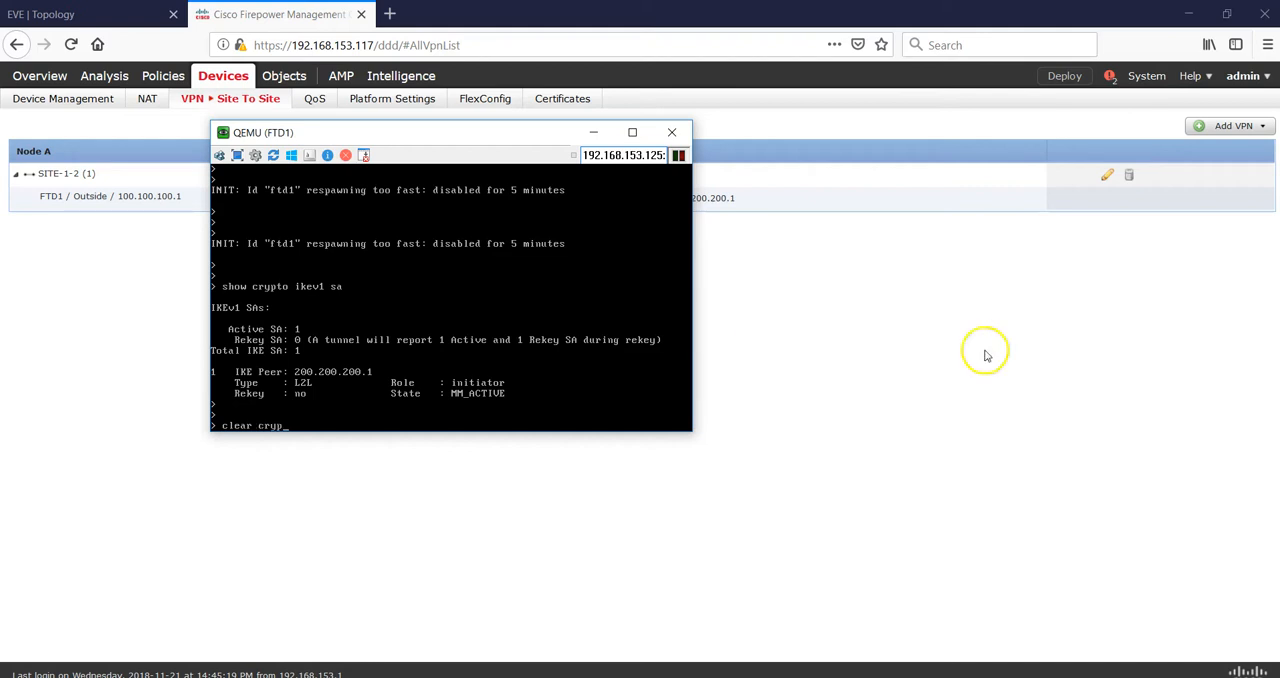
# - Return to Firepower Management Center in the browser and deploy the pending policies to both FTD1 and FTD2
pyautogui.click(1003, 385)
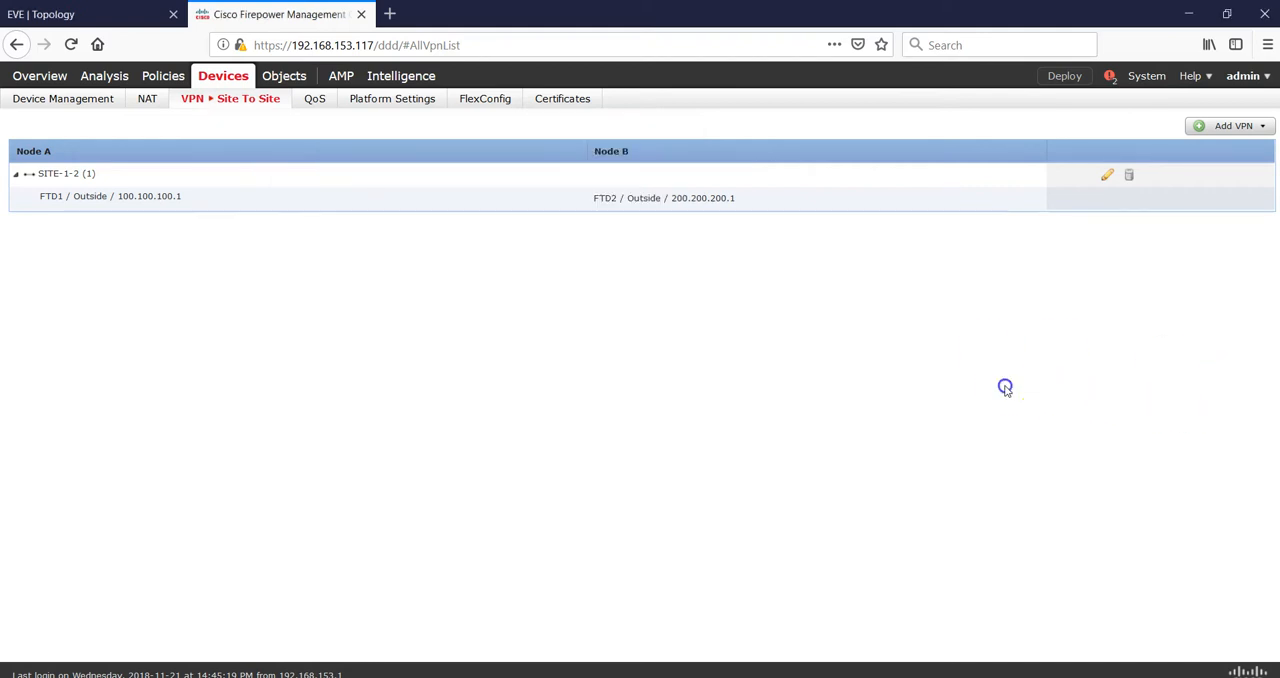
pyautogui.click(1064, 77)
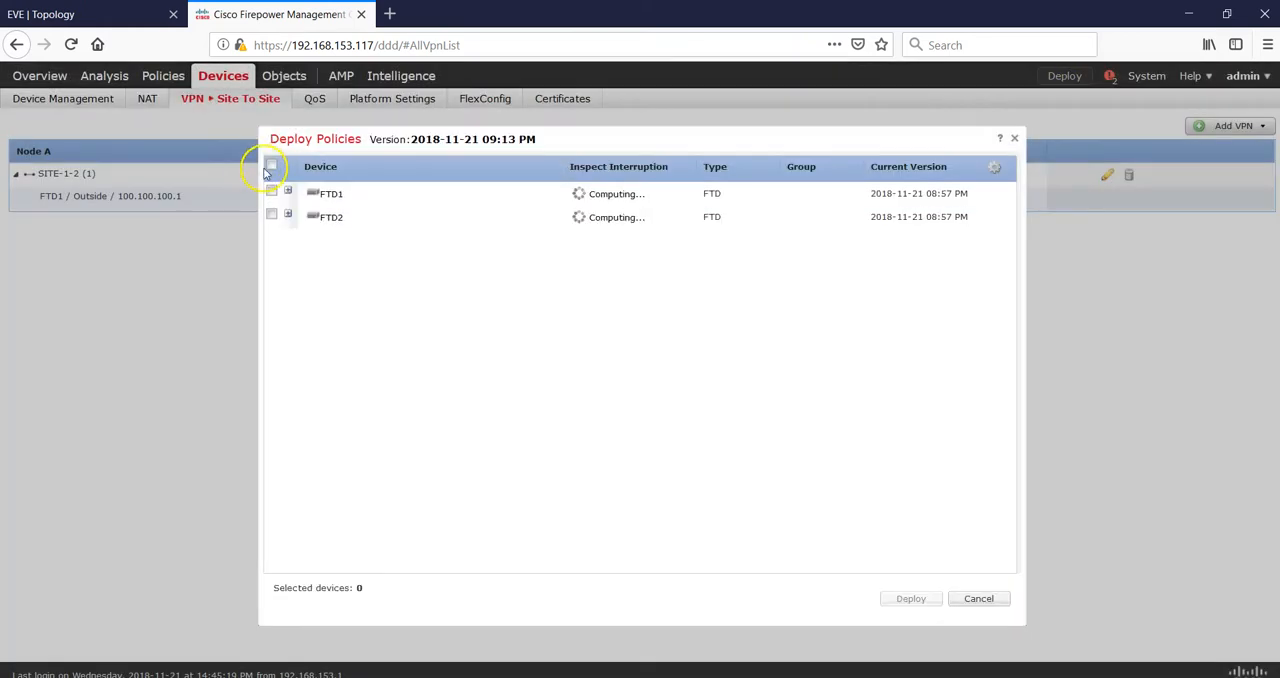
pyautogui.click(271, 165)
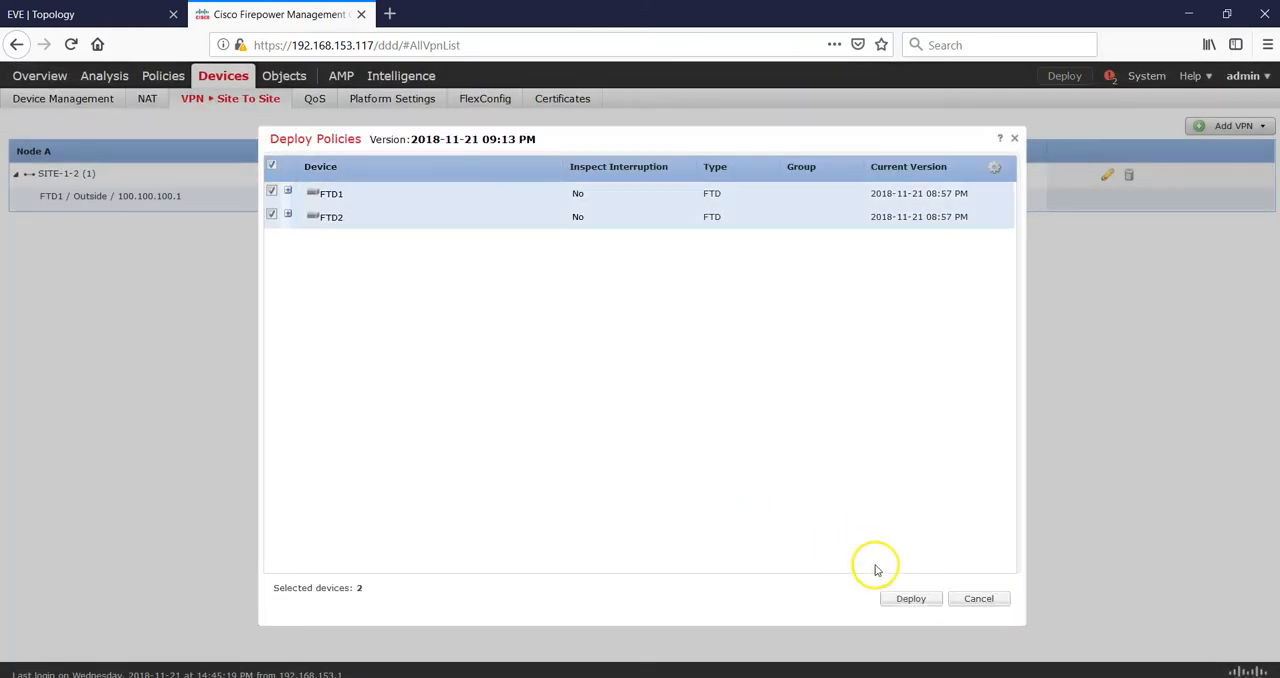
pyautogui.click(889, 598)
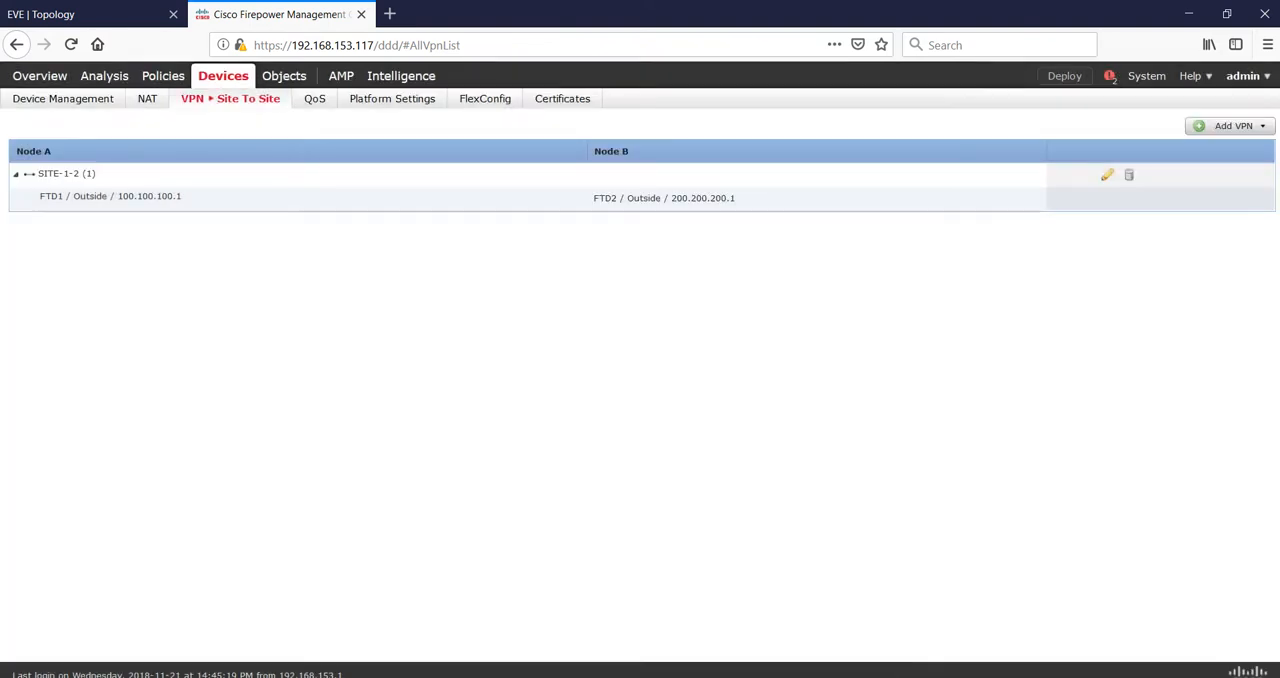
# - Check the FTD1 and FTD2 deployment status in Firepower Management Center, and place the FTD1 console beside the deployment list
pyautogui.click(783, 620)
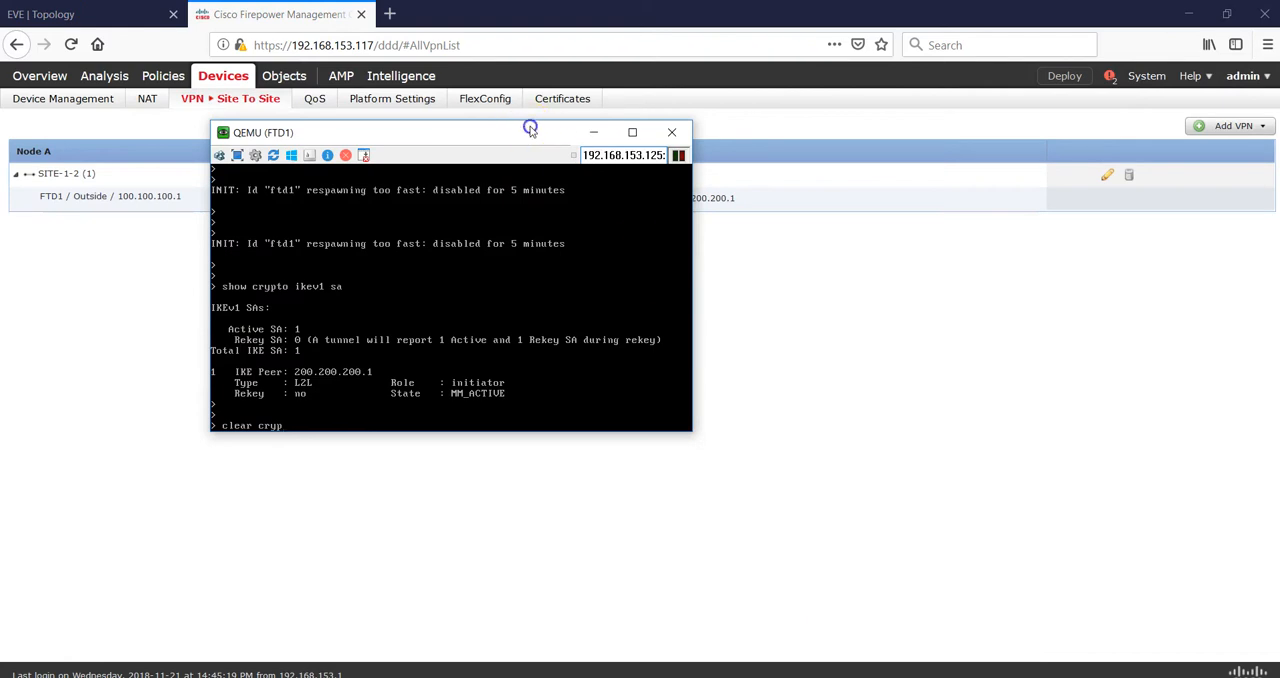
pyautogui.moveTo(530, 128); pyautogui.dragTo(542, 232)
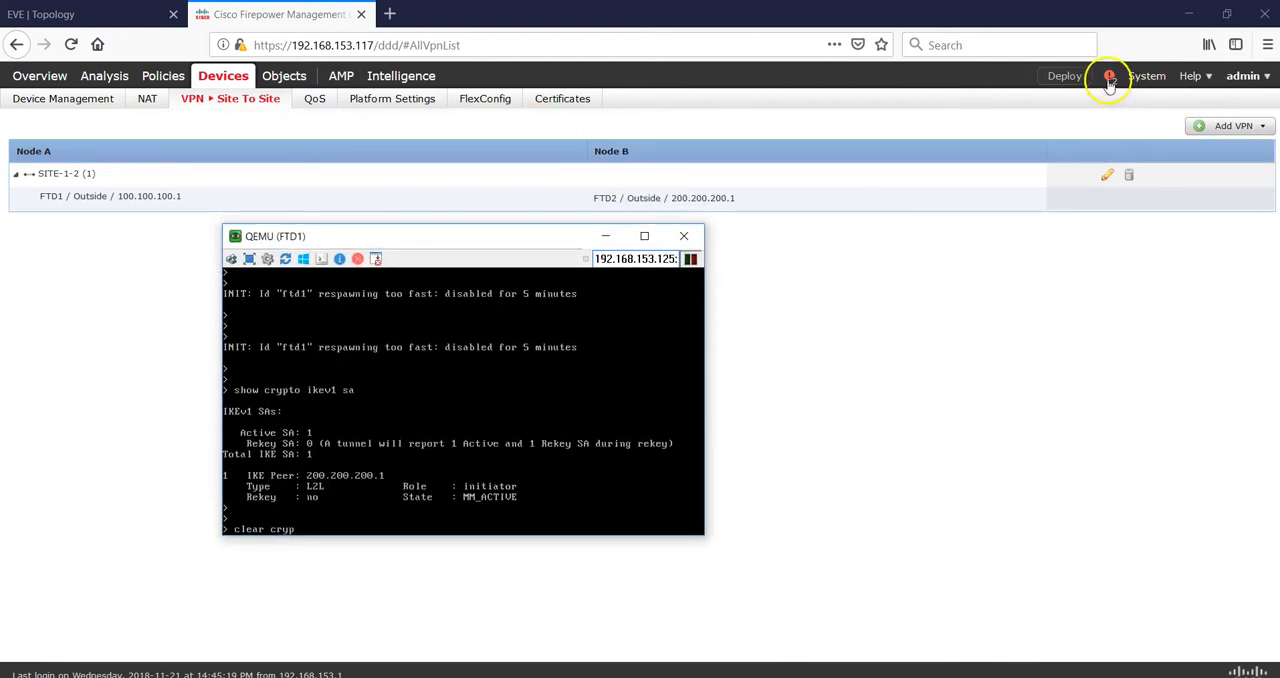
pyautogui.click(1109, 77)
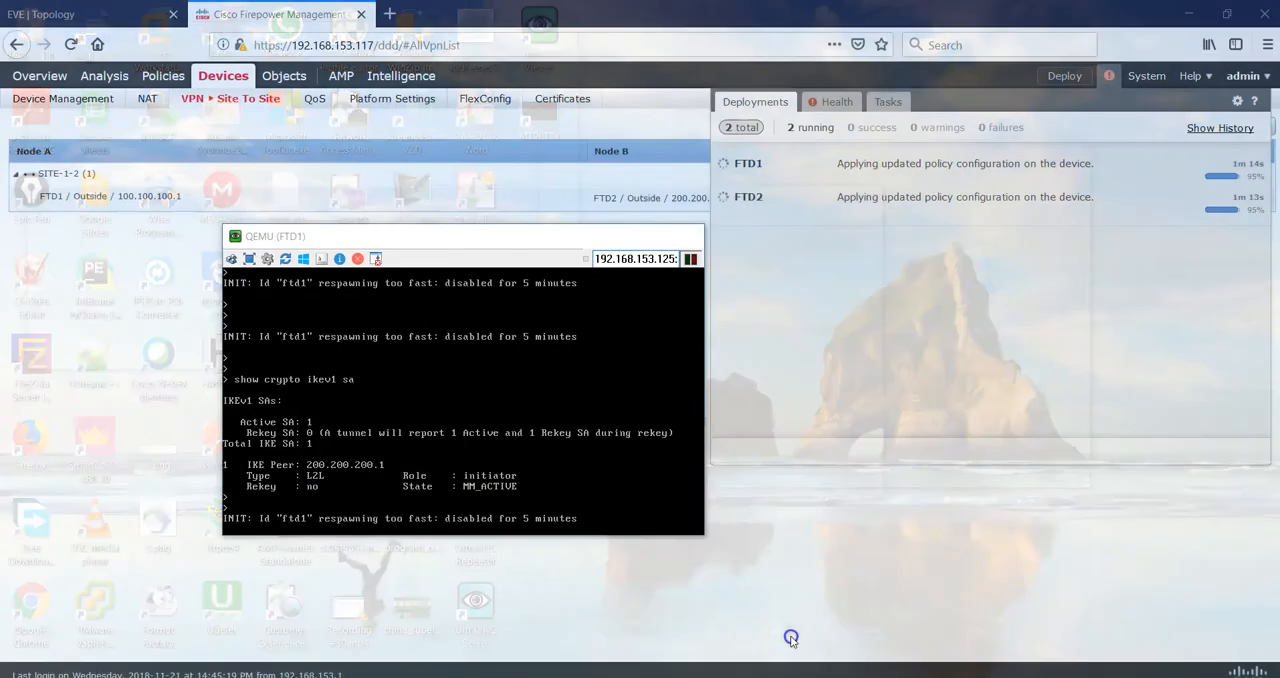
pyautogui.click(800, 630)
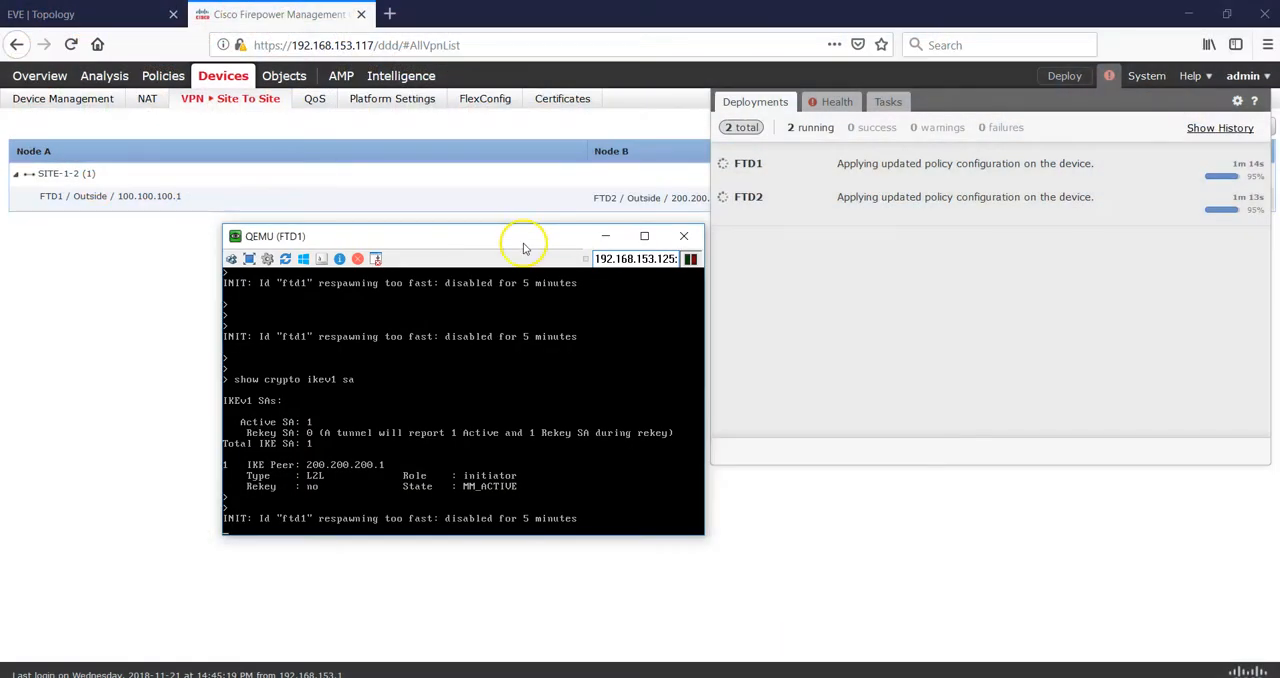
pyautogui.moveTo(509, 229); pyautogui.dragTo(391, 112)
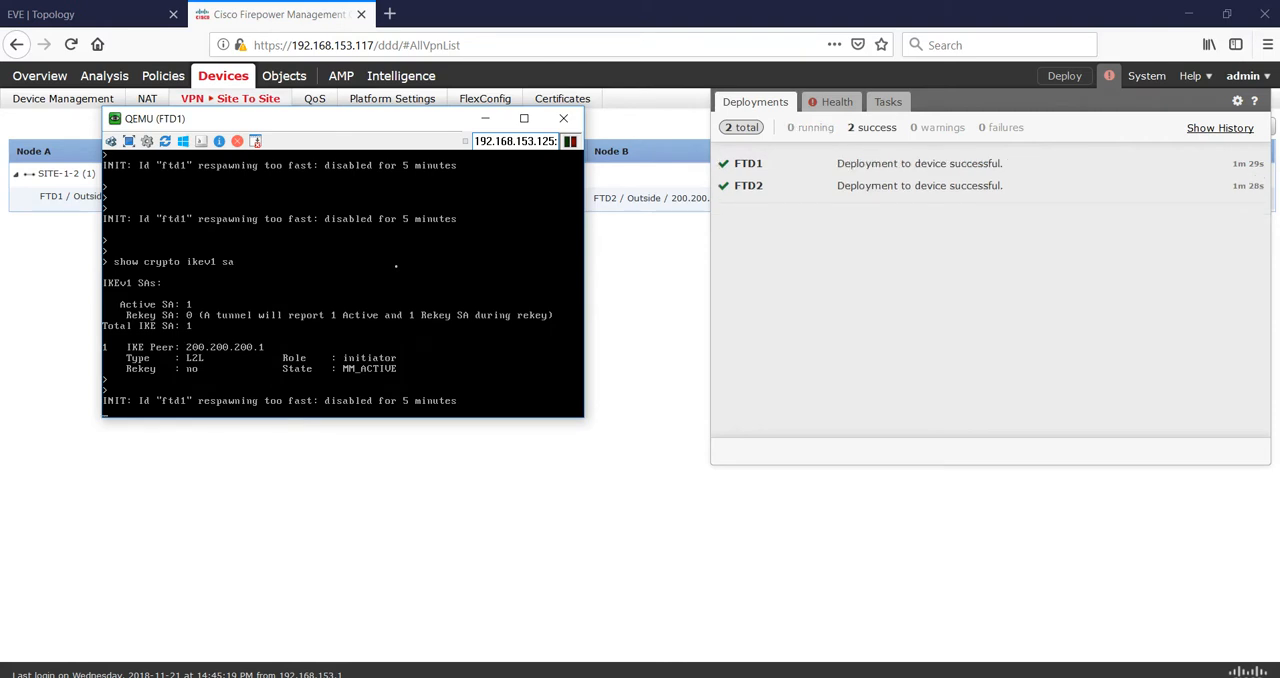
# - Try to complete a clear crypto command from "clear cryp" in the FTD1 console, and abandon it for an empty prompt
pyautogui.write('clear cryp')
pyautogui.press('Tab')
pyautogui.press('Tab')
pyautogui.press('Tab')
pyautogui.press('Tab')
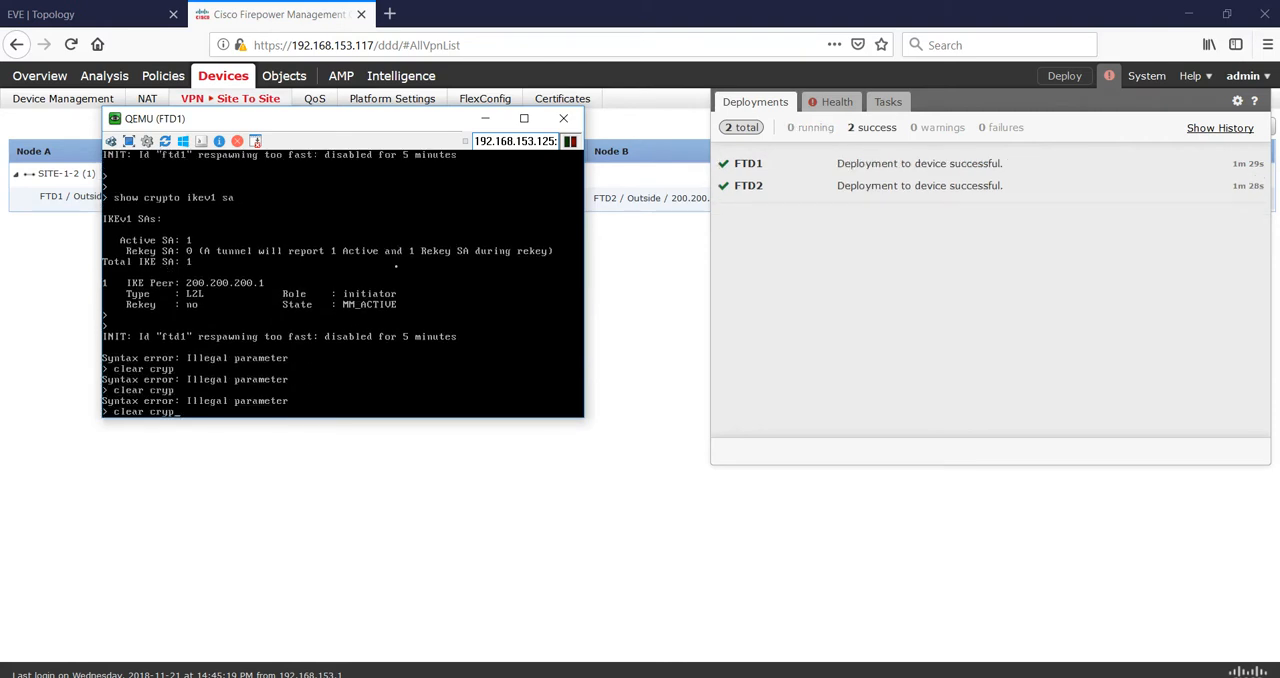
pyautogui.press('Tab')
pyautogui.press('Tab')
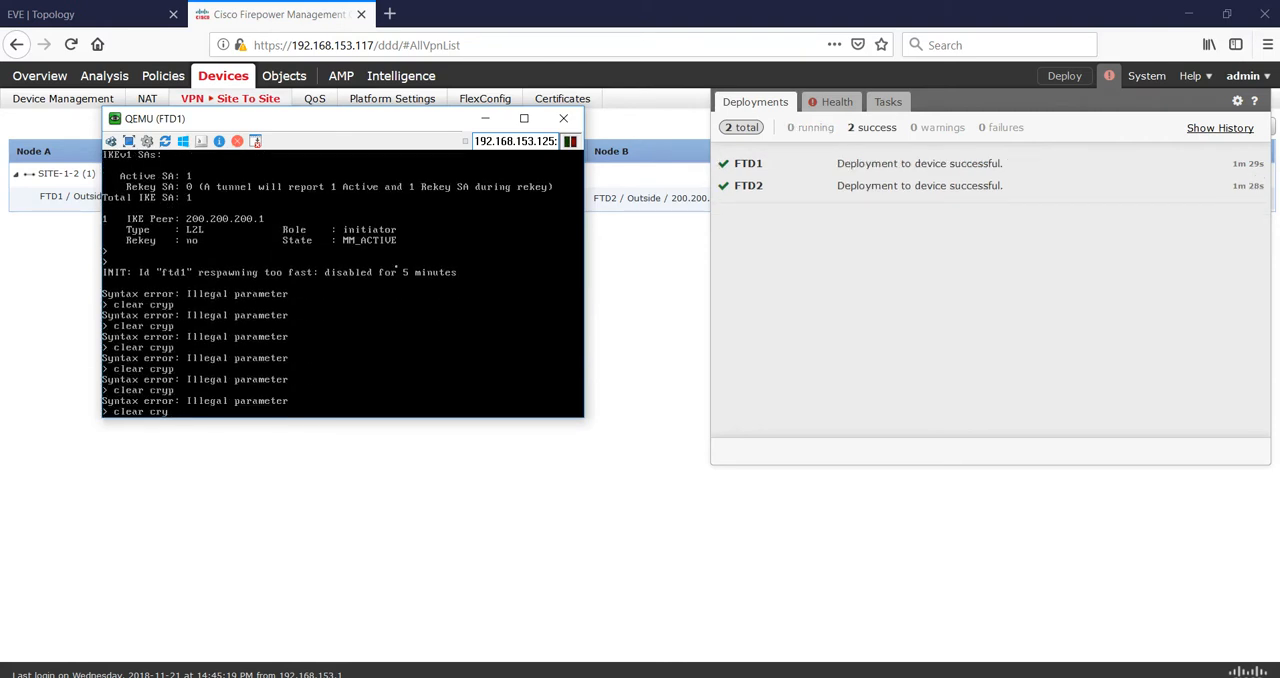
pyautogui.press('Return')
pyautogui.press('Return')
pyautogui.press('Return')
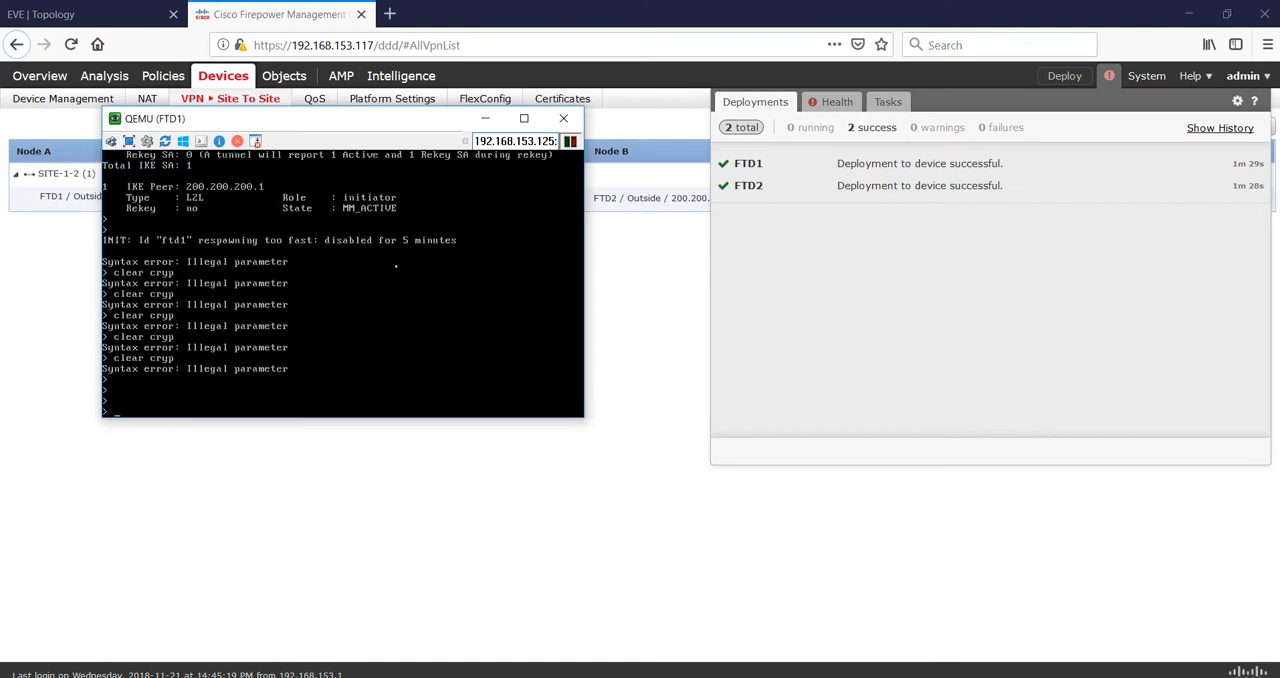
# - Run show crypto ikev1 sa again in the FTD1 console to recheck its IKEv1 security associations
pyautogui.press('Up')
pyautogui.press('Return')
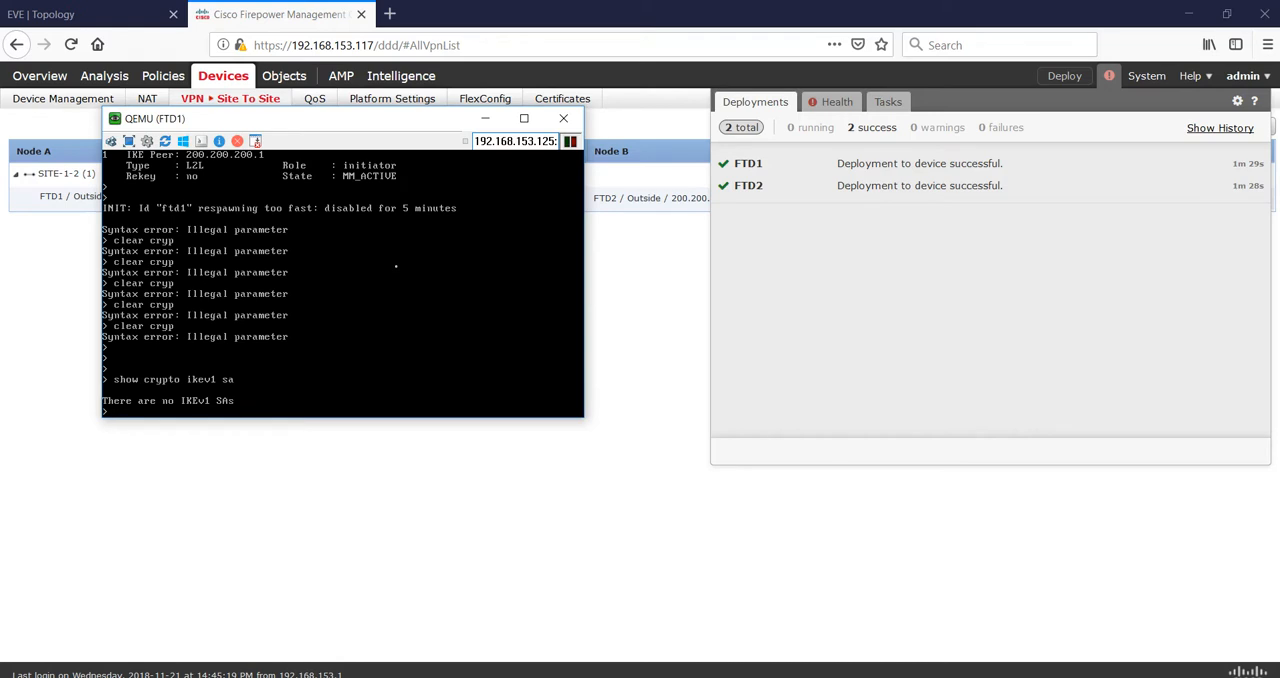
pyautogui.press('Return')
pyautogui.press('Return')
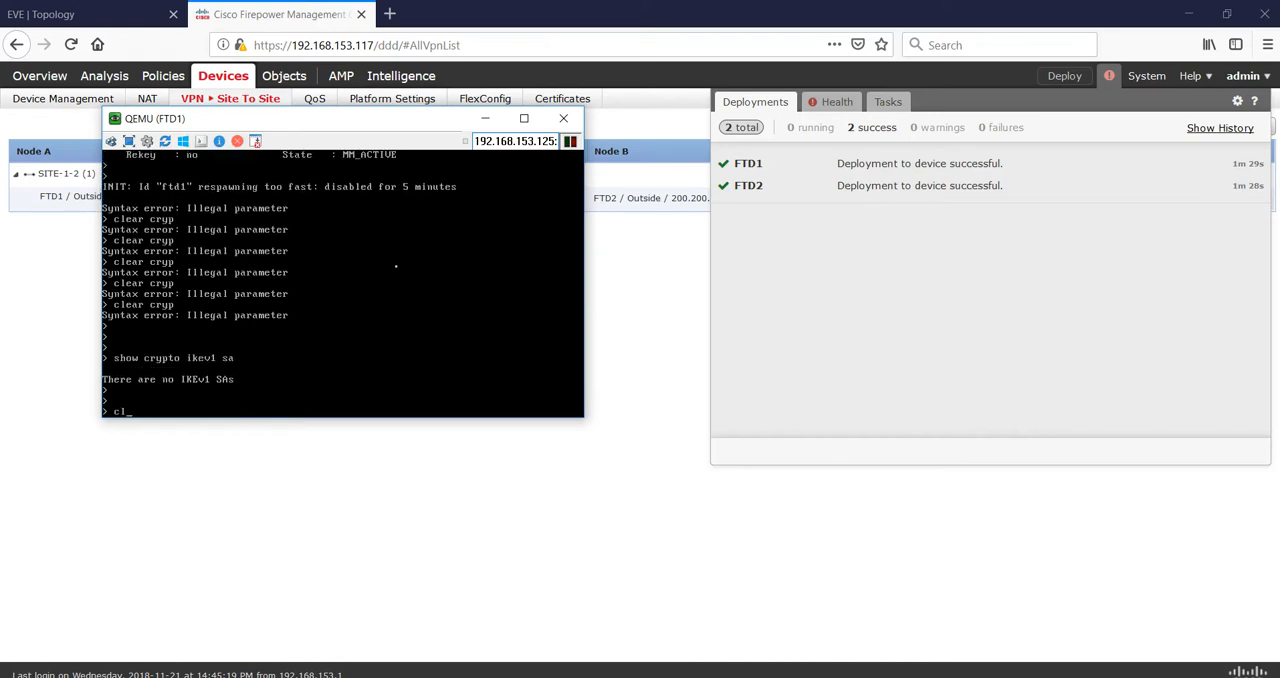
pyautogui.press('Return')
pyautogui.press('Return')
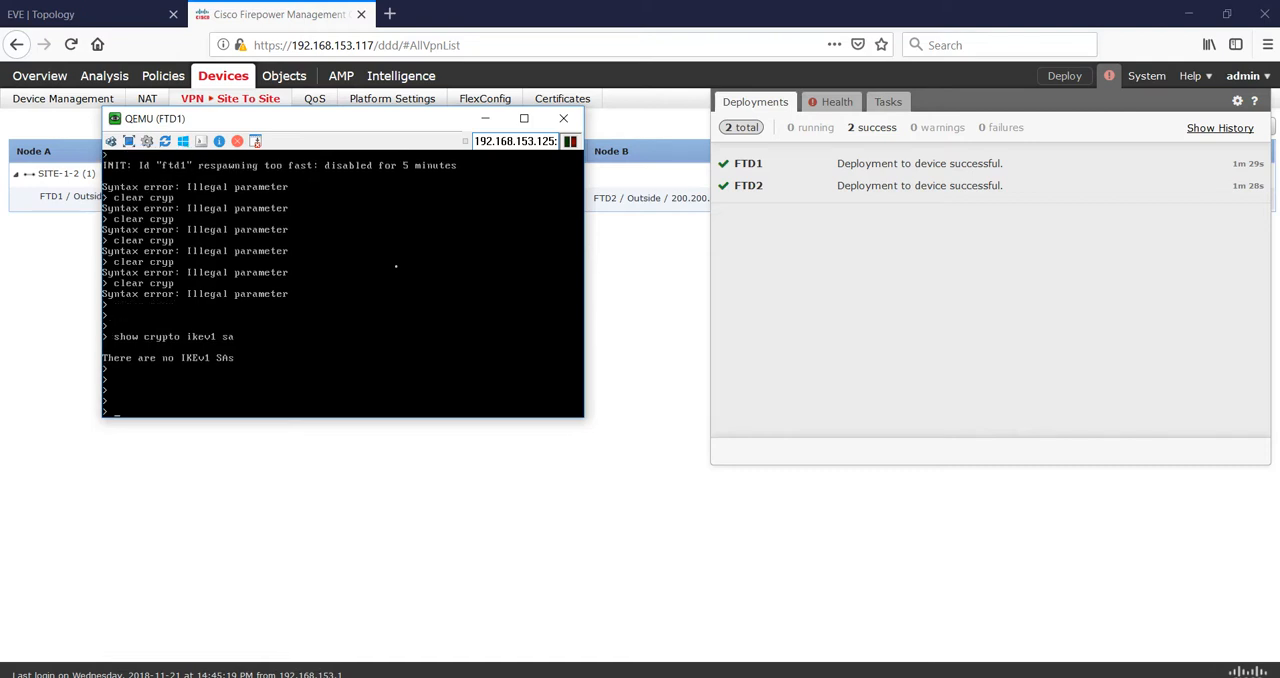
# - Switch to the VPC5 terminal session and ping 10.10.10.2 to send traffic through the VPN tunnel
pyautogui.click(846, 677)
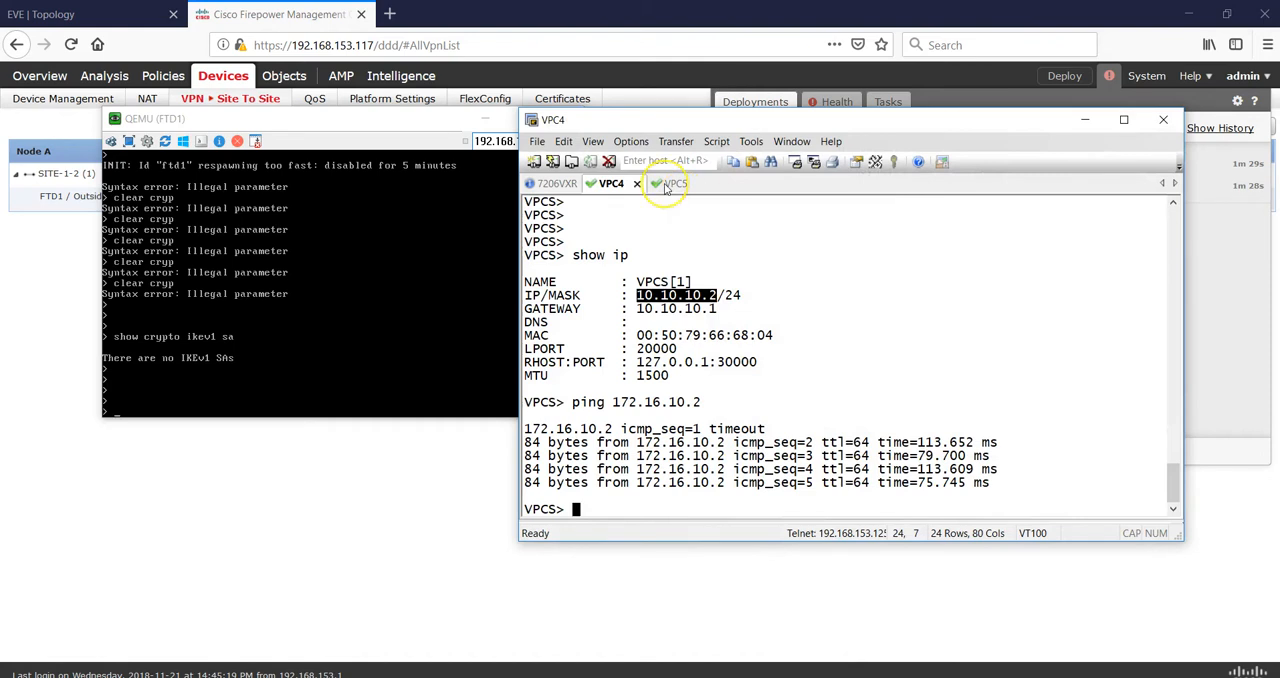
pyautogui.click(668, 184)
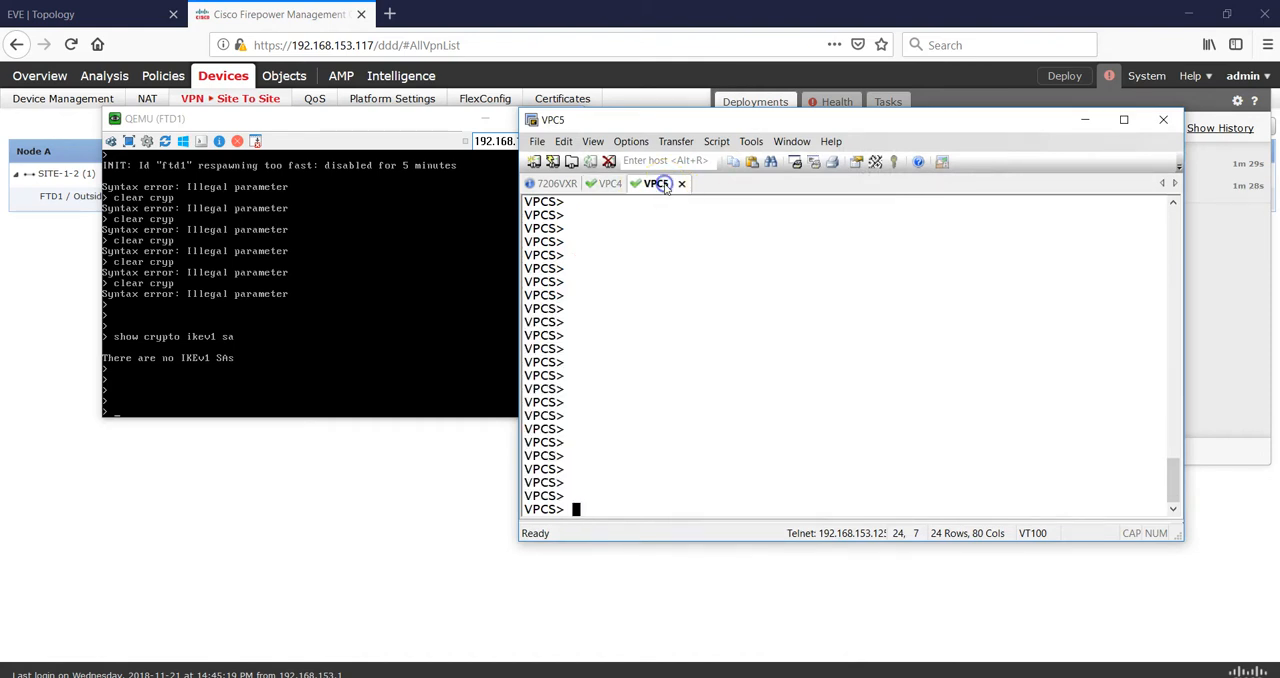
pyautogui.click(727, 305)
pyautogui.write('ping 10.10.10')
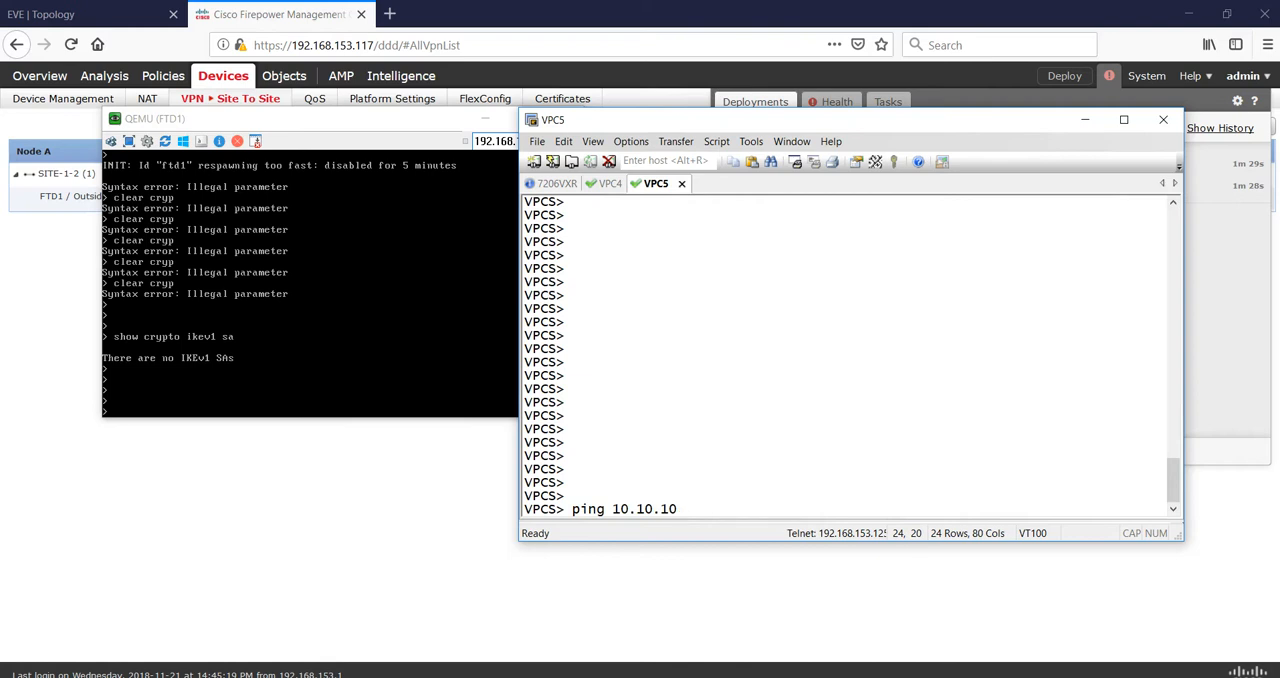
pyautogui.write('.2')
pyautogui.press('Return')
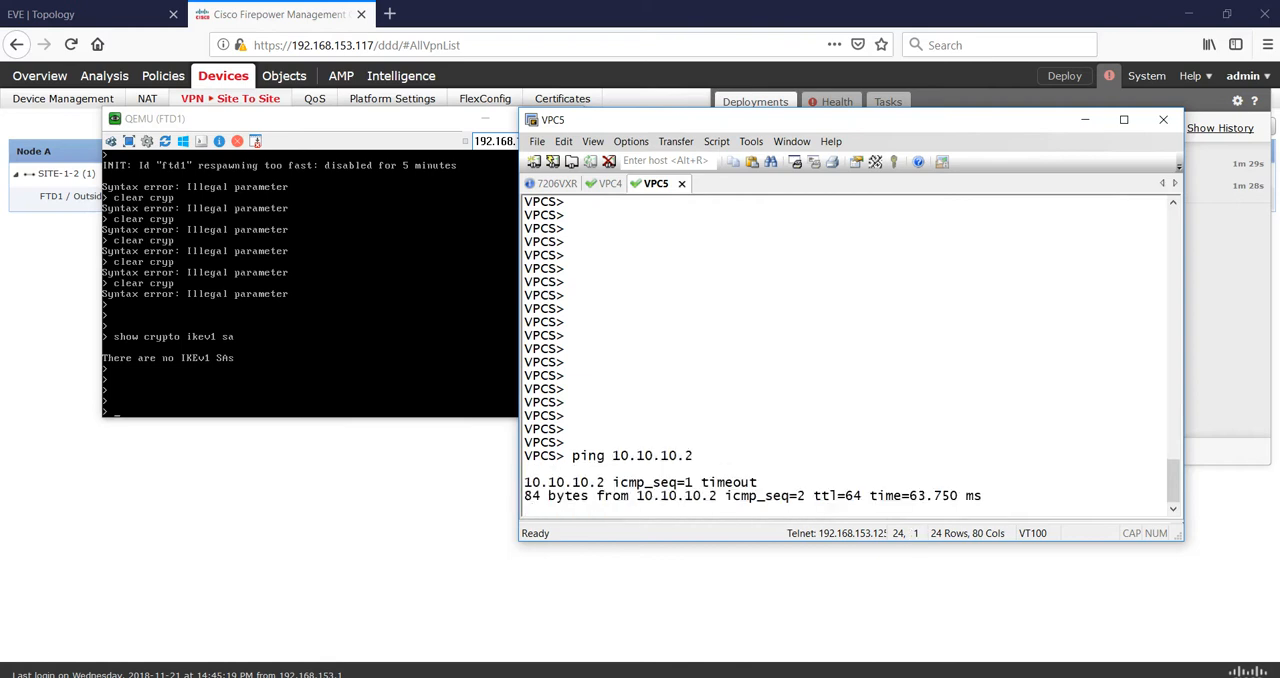
# - Put the VPCS terminal away and run show crypto ikev2 sa in the FTD1 console
pyautogui.click(1087, 123)
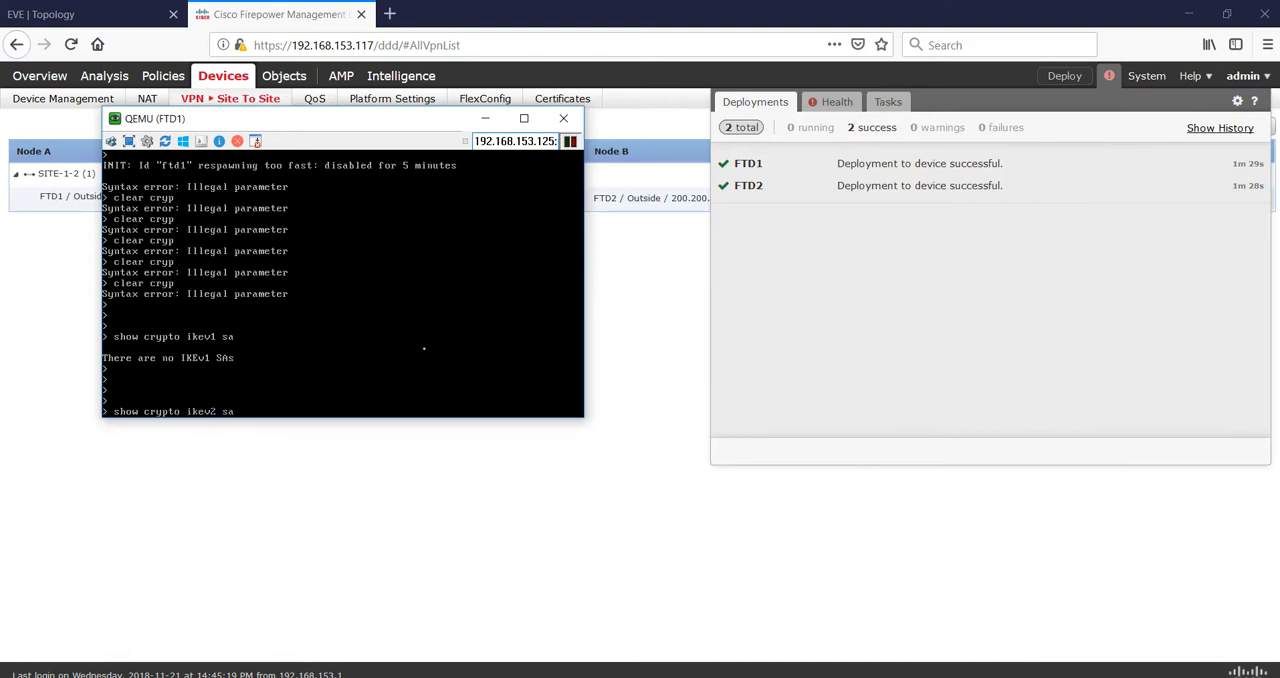
pyautogui.press('Return')
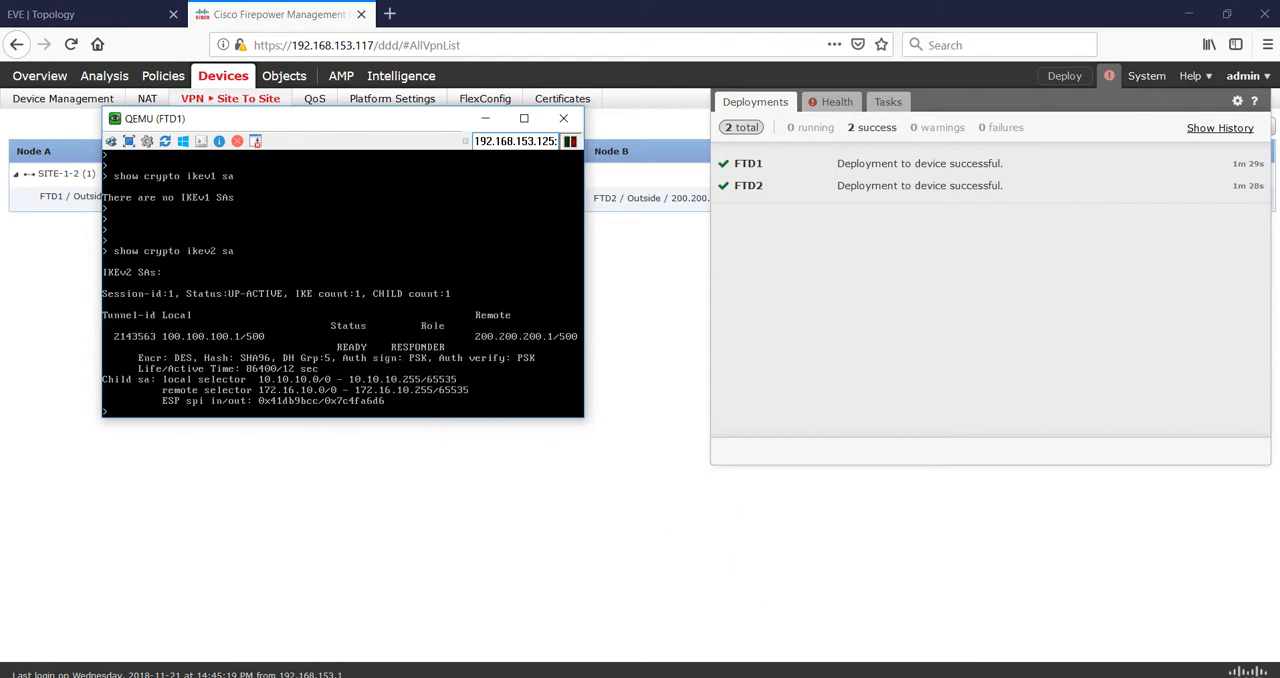
# - Switch to the FTD2 PuTTY session at 192.168.153.119 and run show crypto ikev2 sa
pyautogui.click(966, 620)
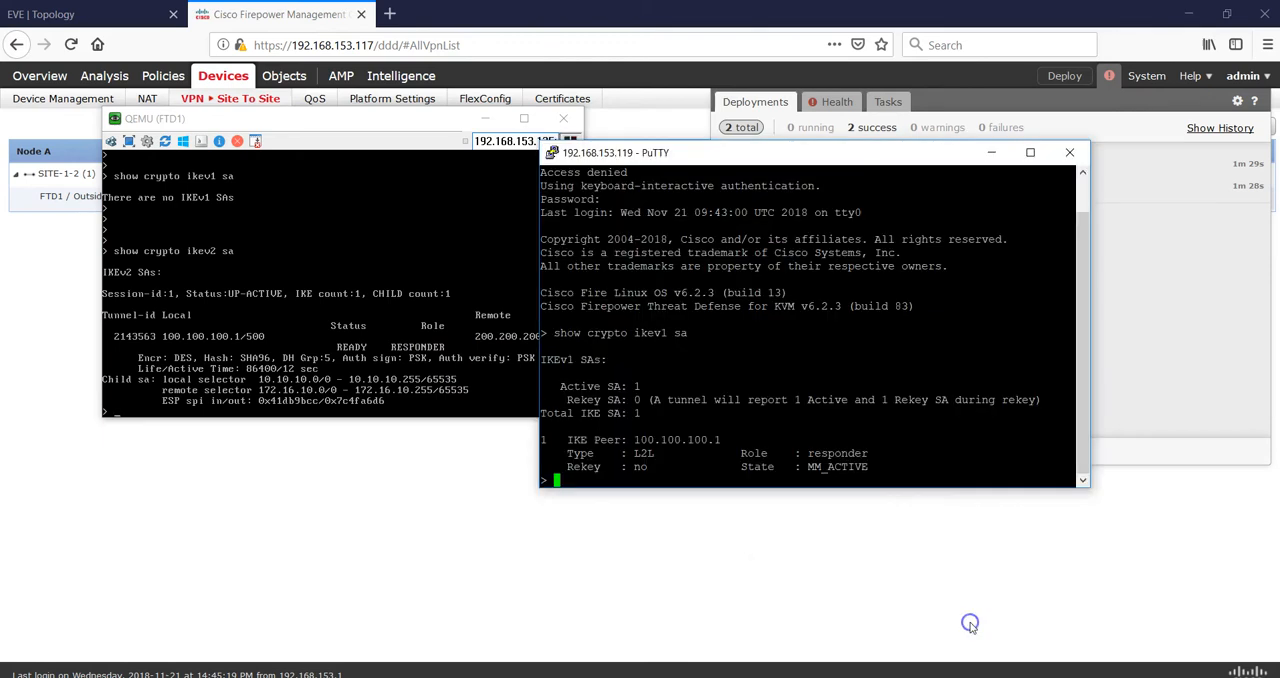
pyautogui.press('Return')
pyautogui.press('Return')
pyautogui.press('Return')
pyautogui.press('Return')
pyautogui.press('Return')
pyautogui.press('Return')
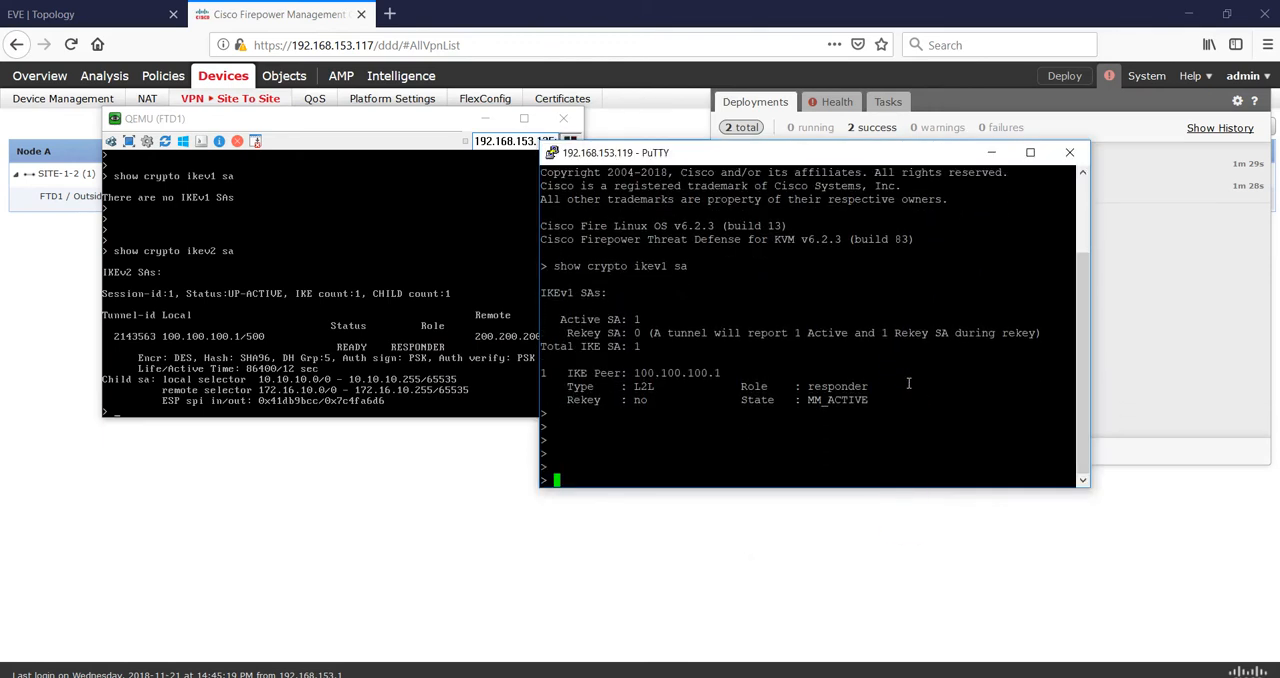
pyautogui.write('sh')
pyautogui.press('Tab')
pyautogui.write('cryp')
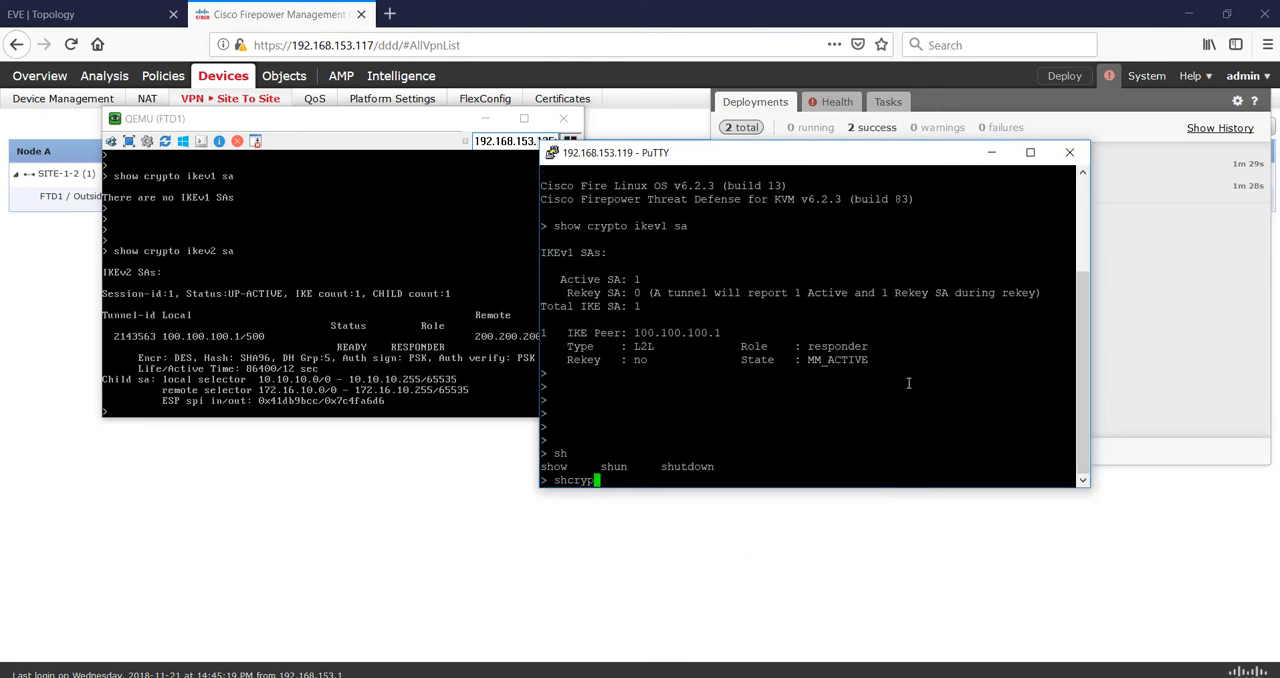
pyautogui.press('BackSpace')
pyautogui.press('BackSpace')
pyautogui.press('BackSpace')
pyautogui.press('BackSpace')
pyautogui.press('BackSpace')
pyautogui.press('BackSpace')
pyautogui.press('Return')
pyautogui.press('Return')
pyautogui.write('show crypto ikev')
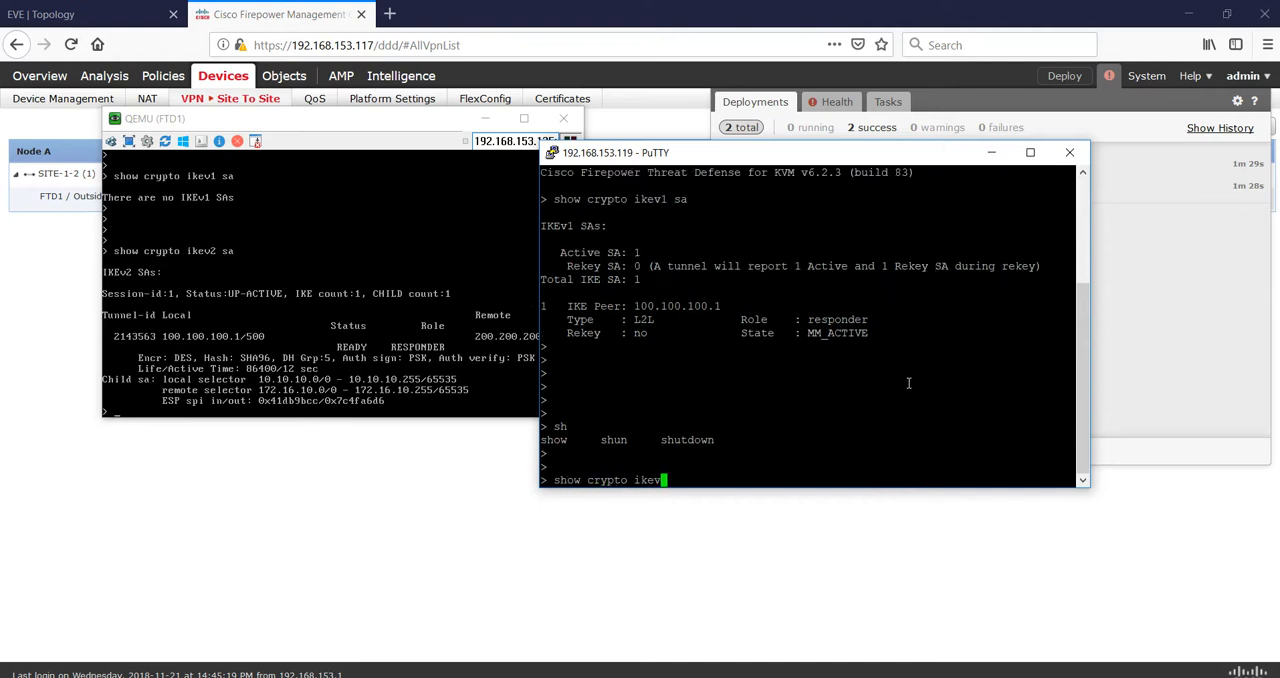
pyautogui.write('2 sa')
pyautogui.press('Return')
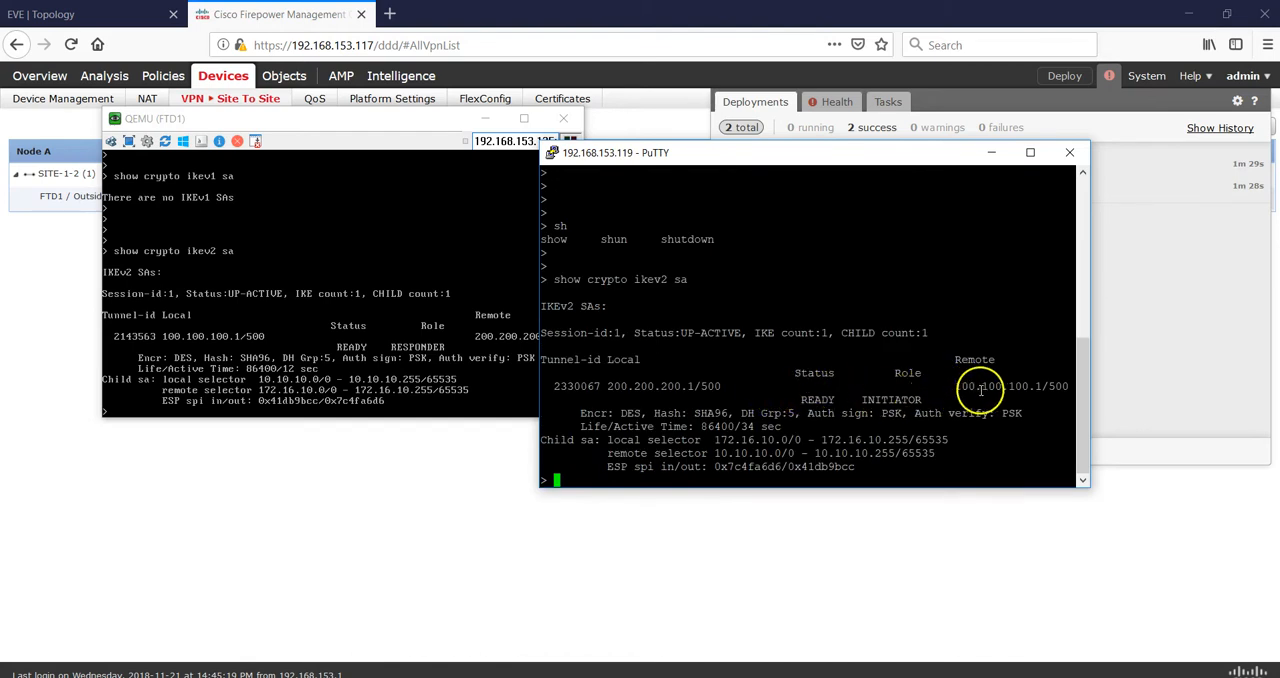
# - Examine the role and the local and remote selectors in FTD2's IKEv2 output, and compare the selectors with those on FTD1
pyautogui.moveTo(920, 399); pyautogui.dragTo(884, 399)
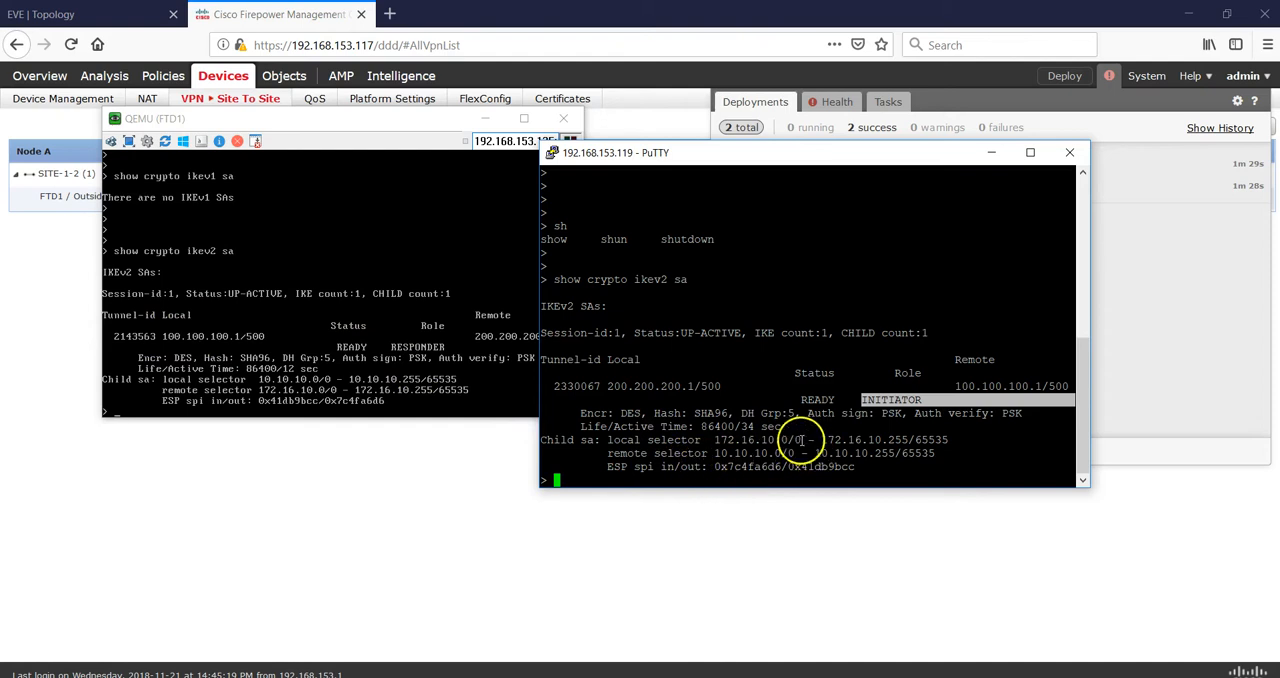
pyautogui.moveTo(801, 440); pyautogui.dragTo(755, 440)
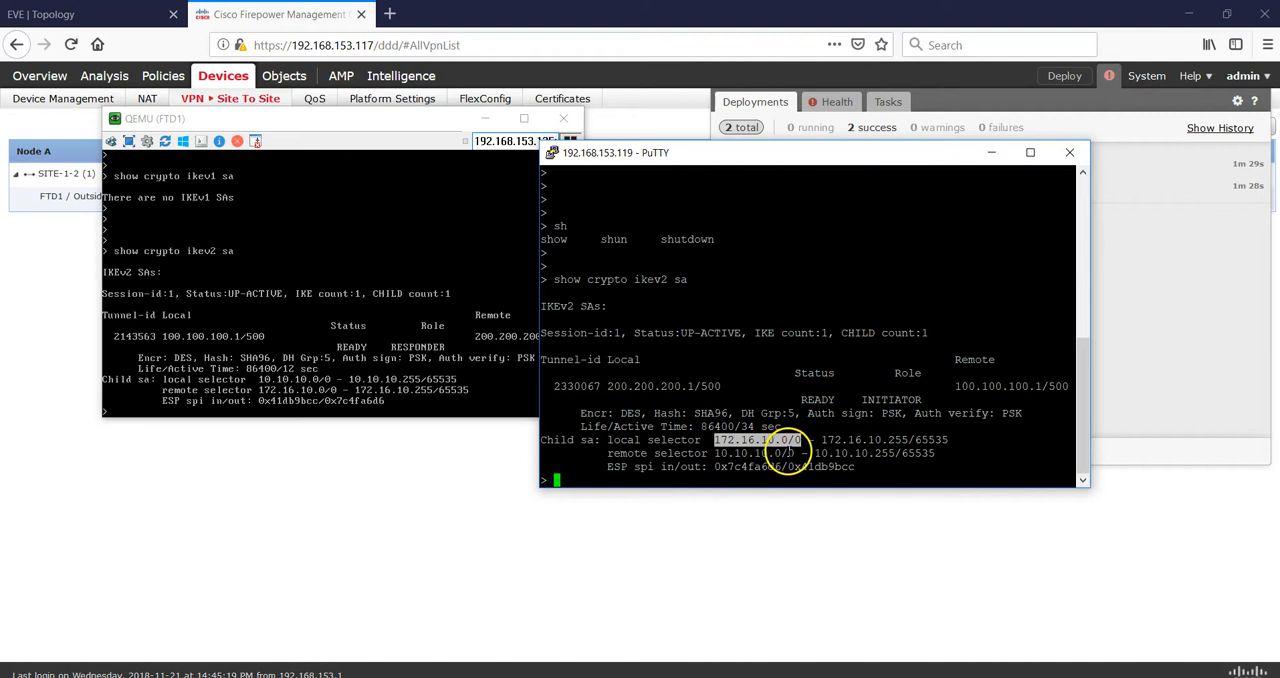
pyautogui.moveTo(801, 453); pyautogui.dragTo(757, 453)
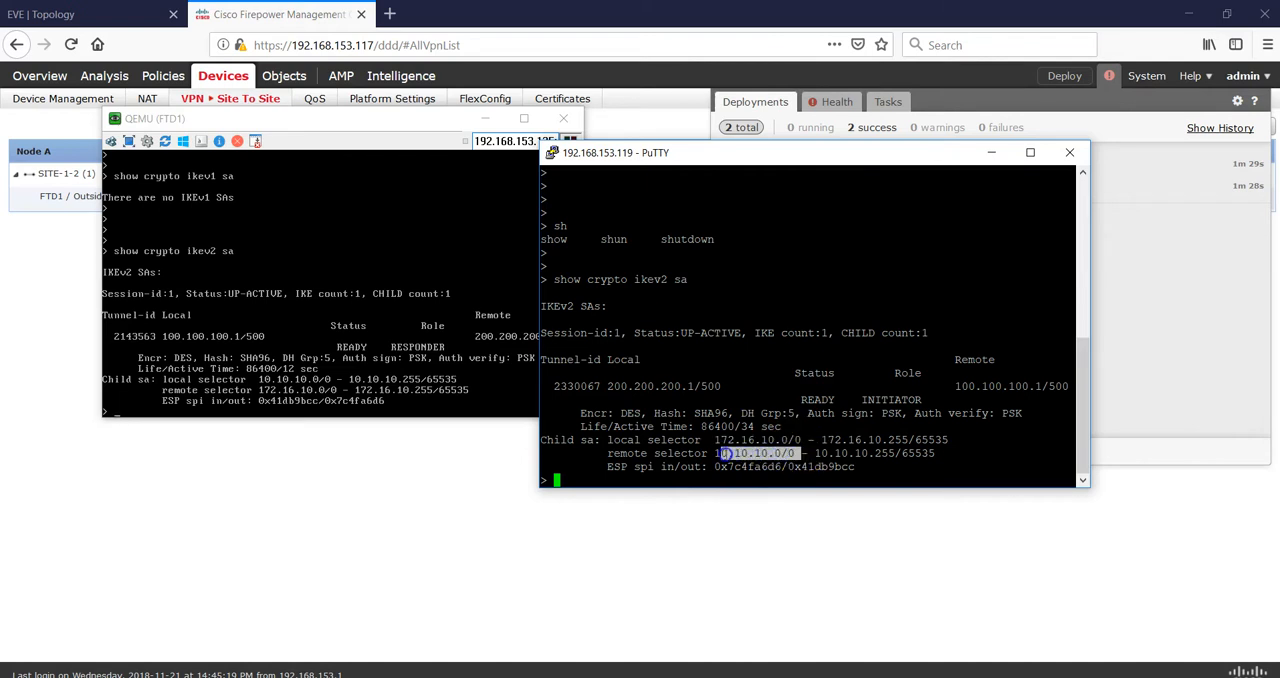
pyautogui.moveTo(801, 440); pyautogui.dragTo(741, 454)
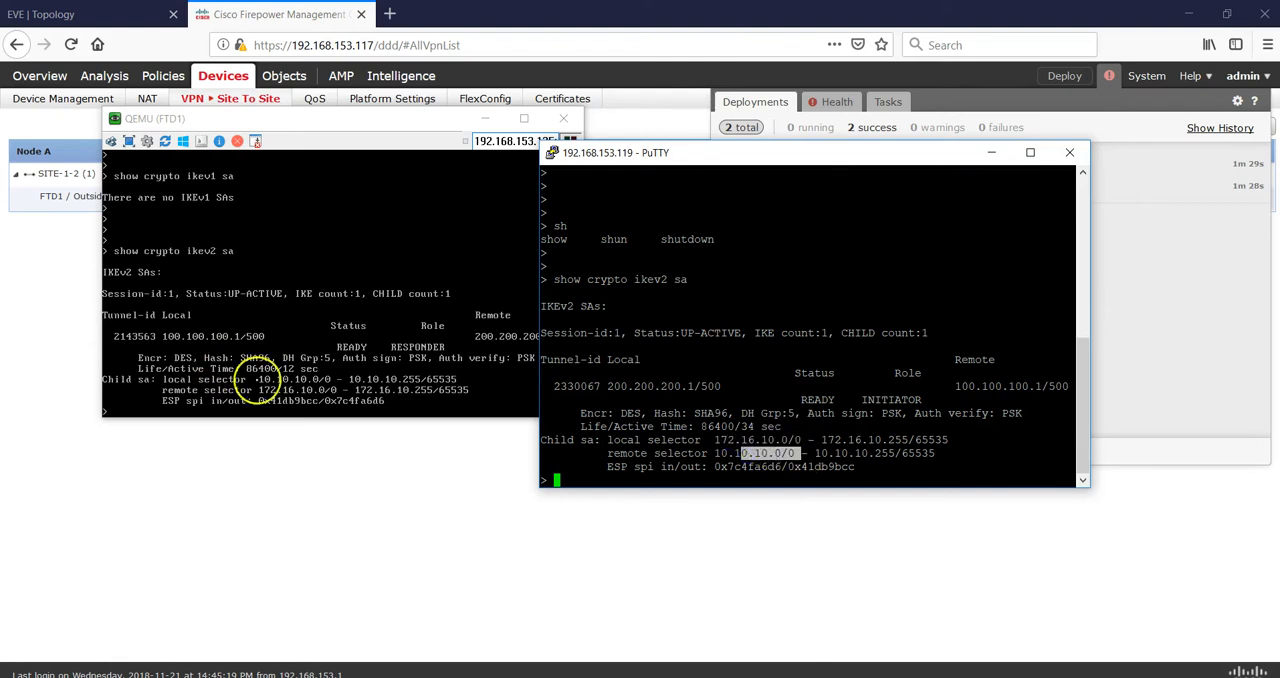
pyautogui.click(262, 381)
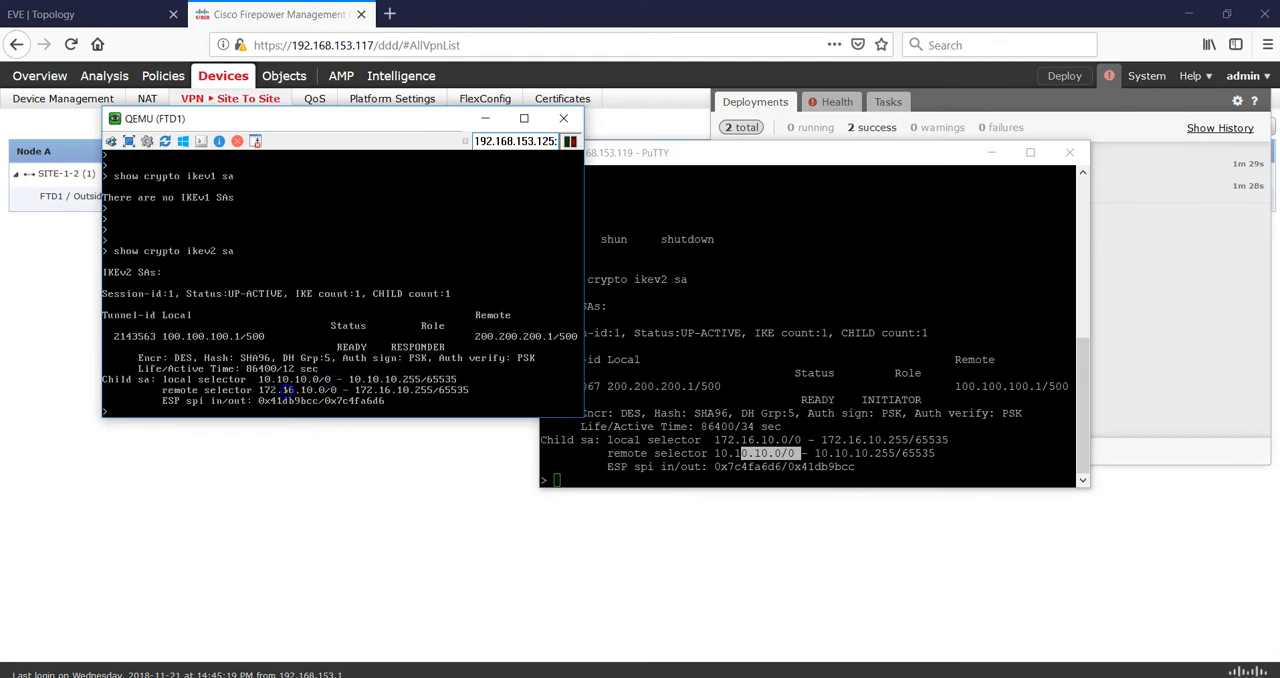
pyautogui.click(840, 314)
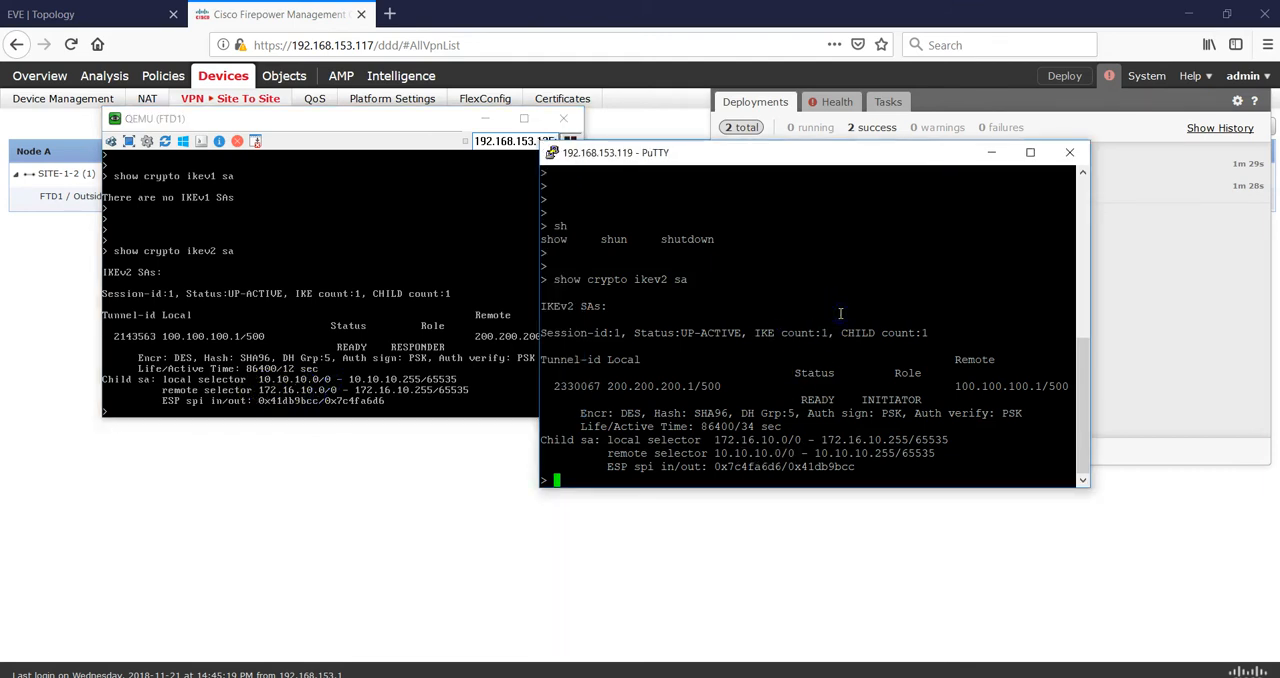
# - Run show crypto ipsec sa on FTD2 and examine the in-use settings of the inbound and outbound ESP associations
pyautogui.press('Return')
pyautogui.press('Return')
pyautogui.write('sh')
pyautogui.press('Tab')
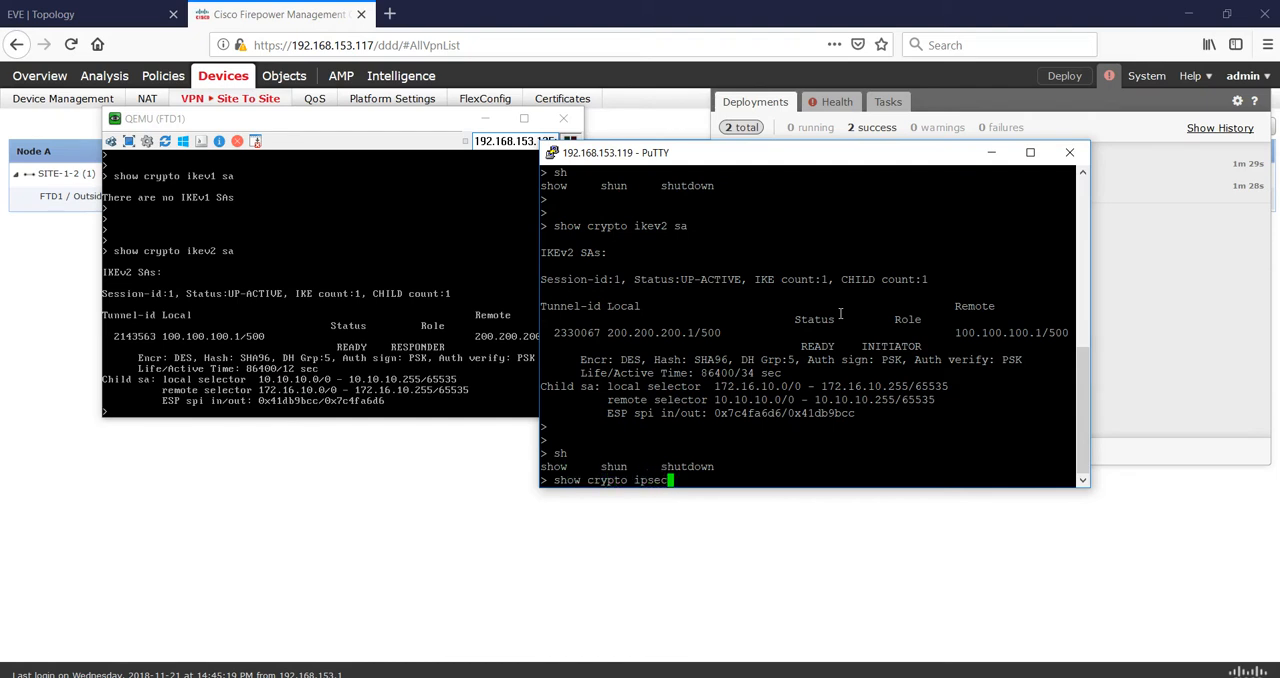
pyautogui.write('ow crypto ipsec sa')
pyautogui.press('Return')
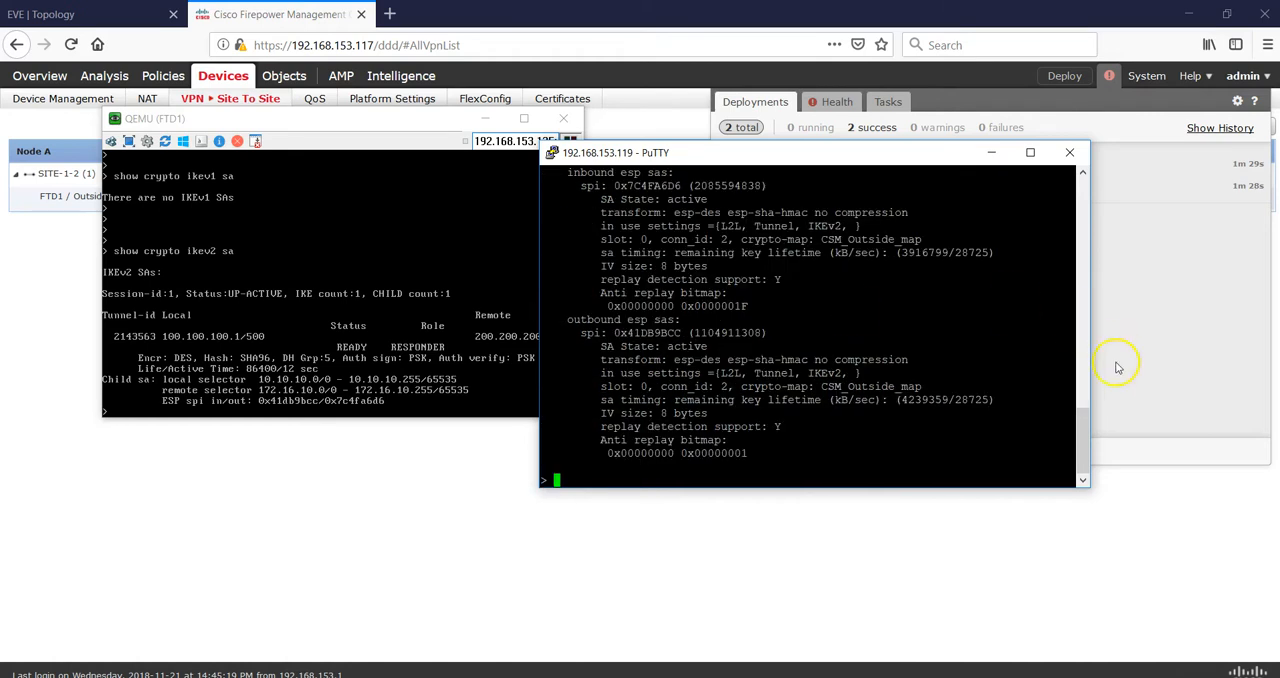
pyautogui.moveTo(1080, 438)
pyautogui.mouseDown()
pyautogui.moveTo(1087, 358)
pyautogui.moveTo(1092, 436)
pyautogui.mouseUp()
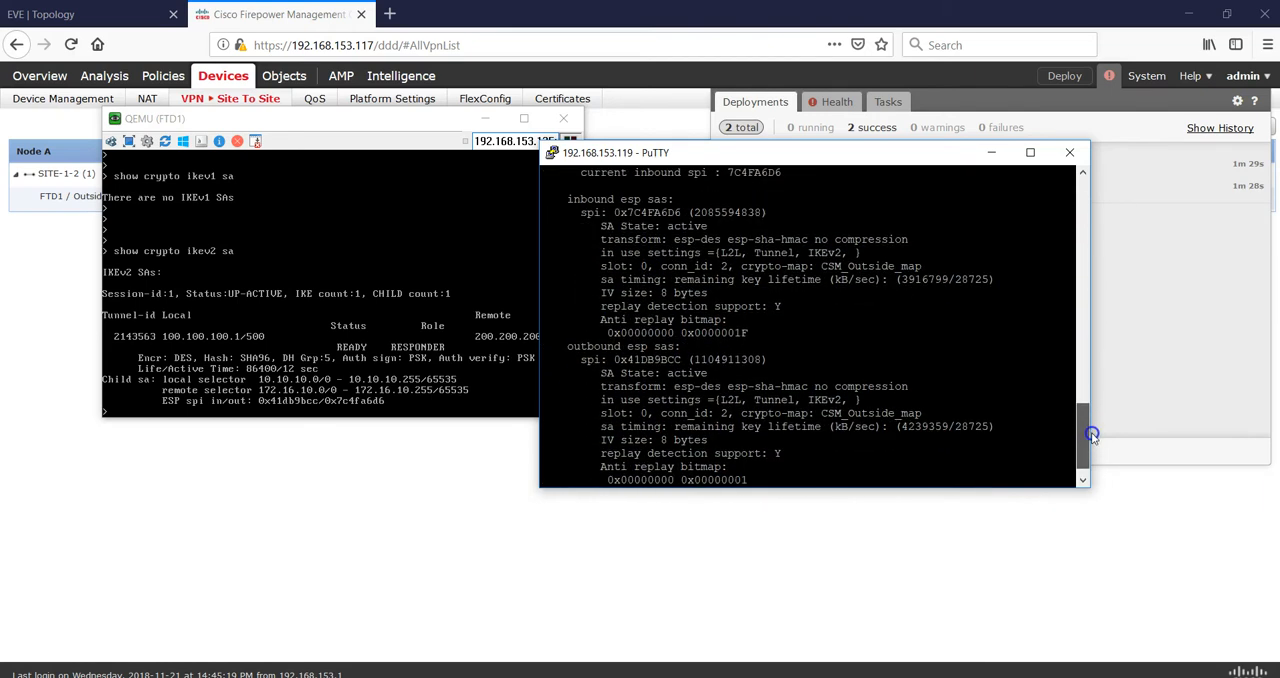
pyautogui.moveTo(852, 256); pyautogui.dragTo(800, 254)
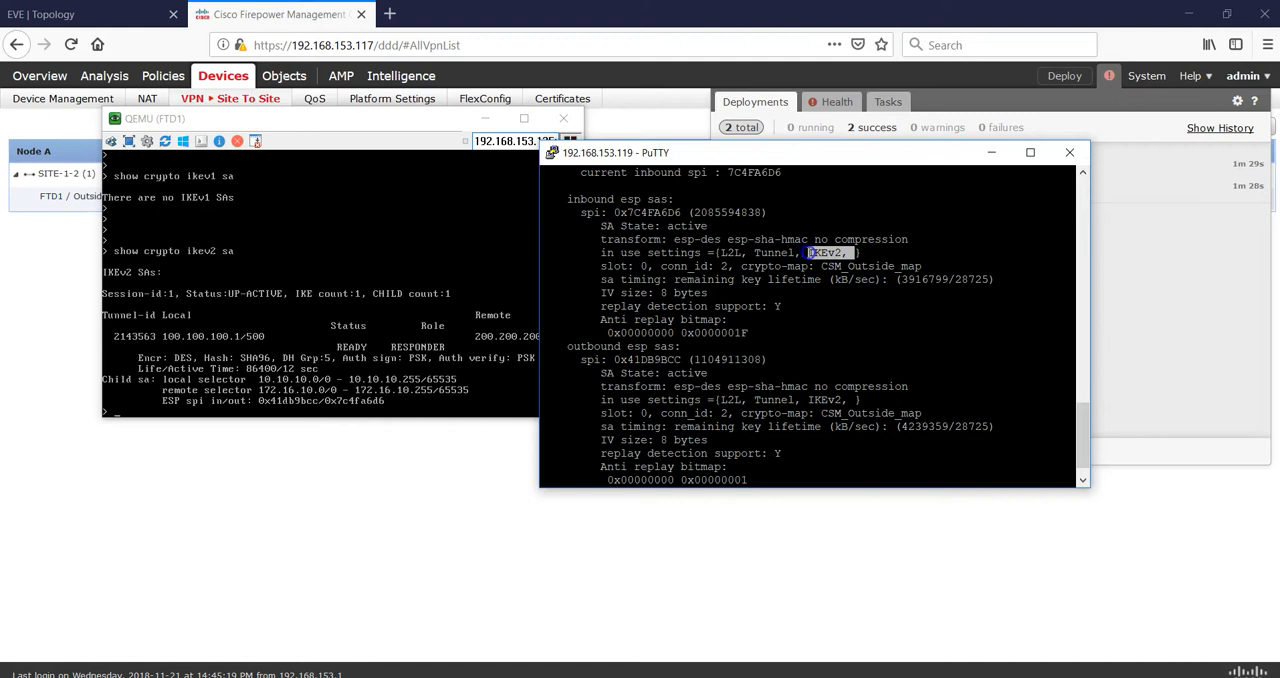
pyautogui.scroll(-1, 1080, 476)
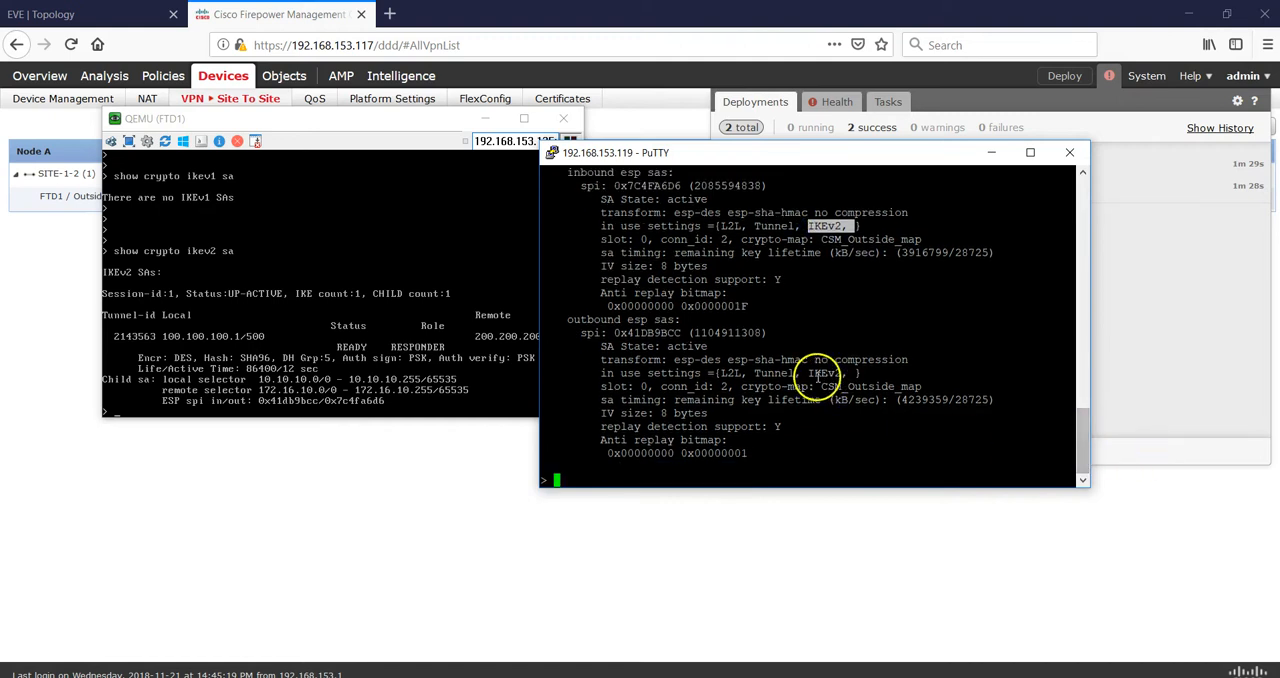
pyautogui.moveTo(850, 372); pyautogui.dragTo(800, 363)
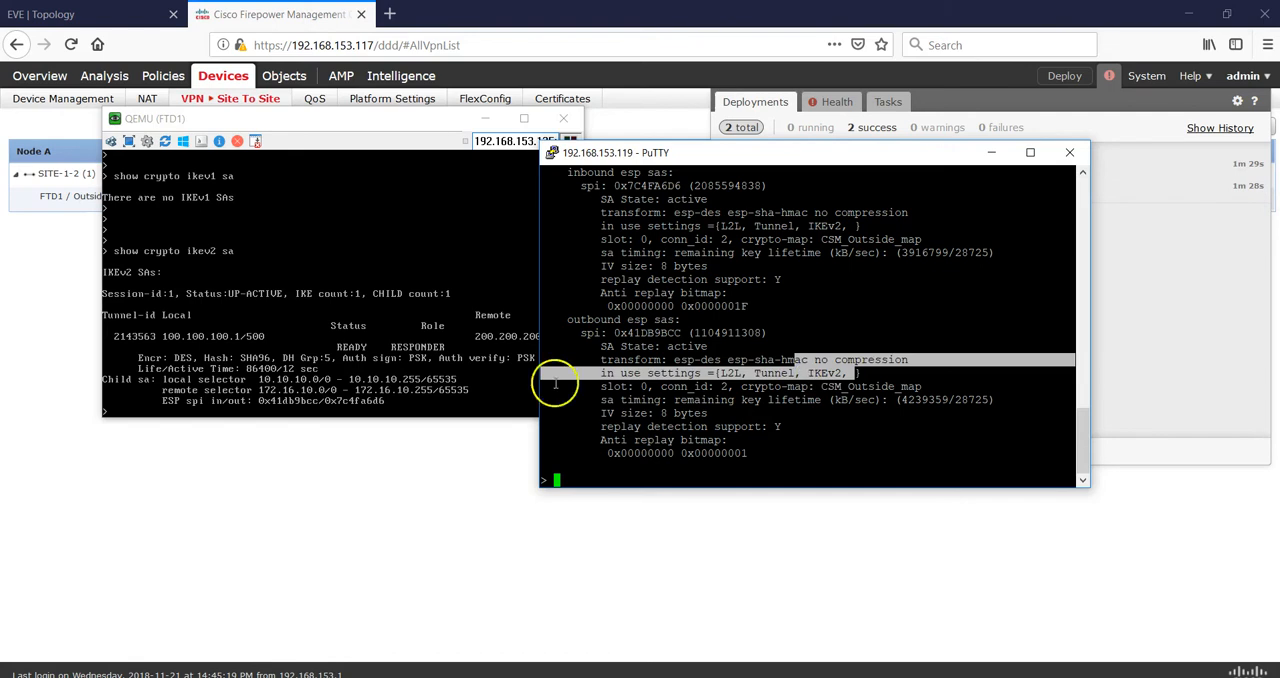
# - Return to Firepower Management Center, open the connection events, and review the ICMP entries across all columns, including the device
pyautogui.click(286, 524)
pyautogui.moveTo(143, 84)
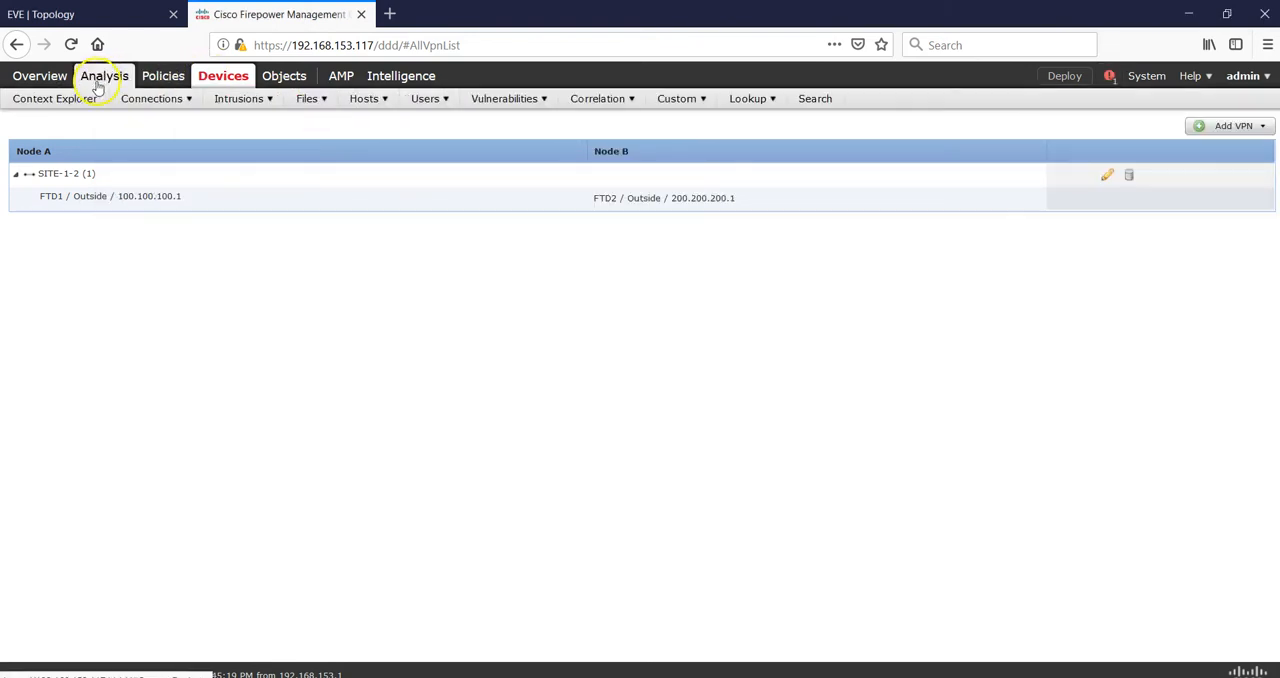
pyautogui.moveTo(150, 104)
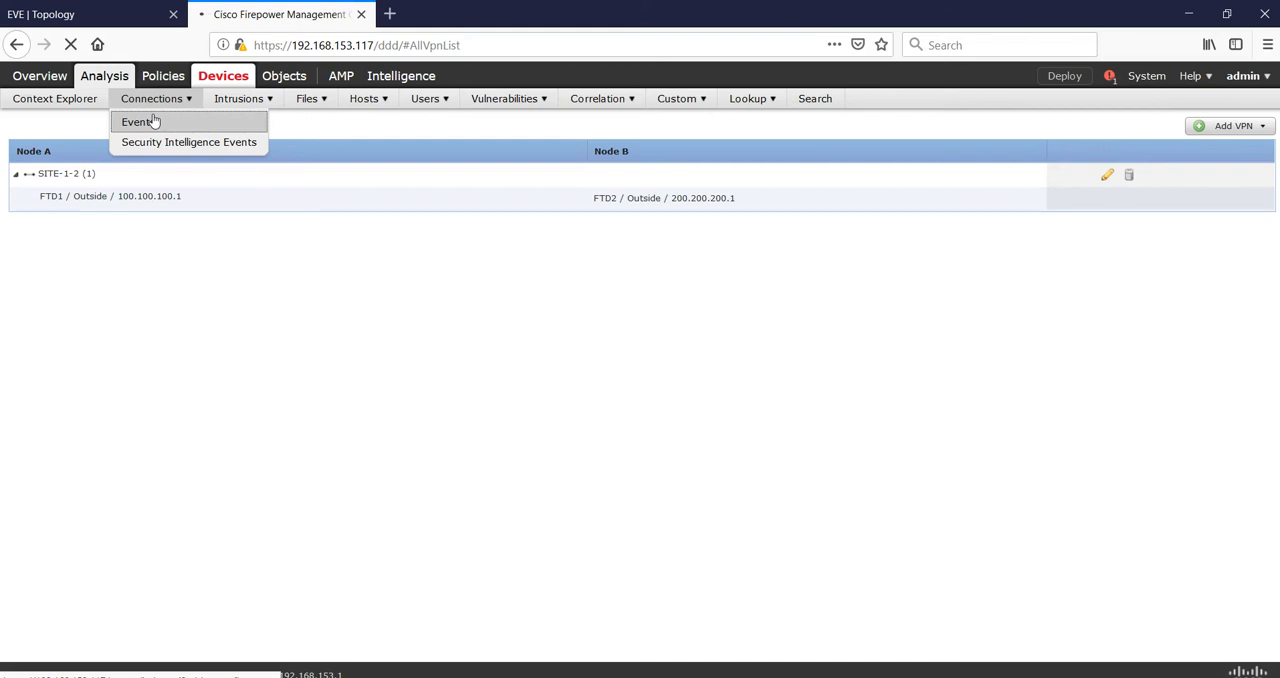
pyautogui.click(138, 122)
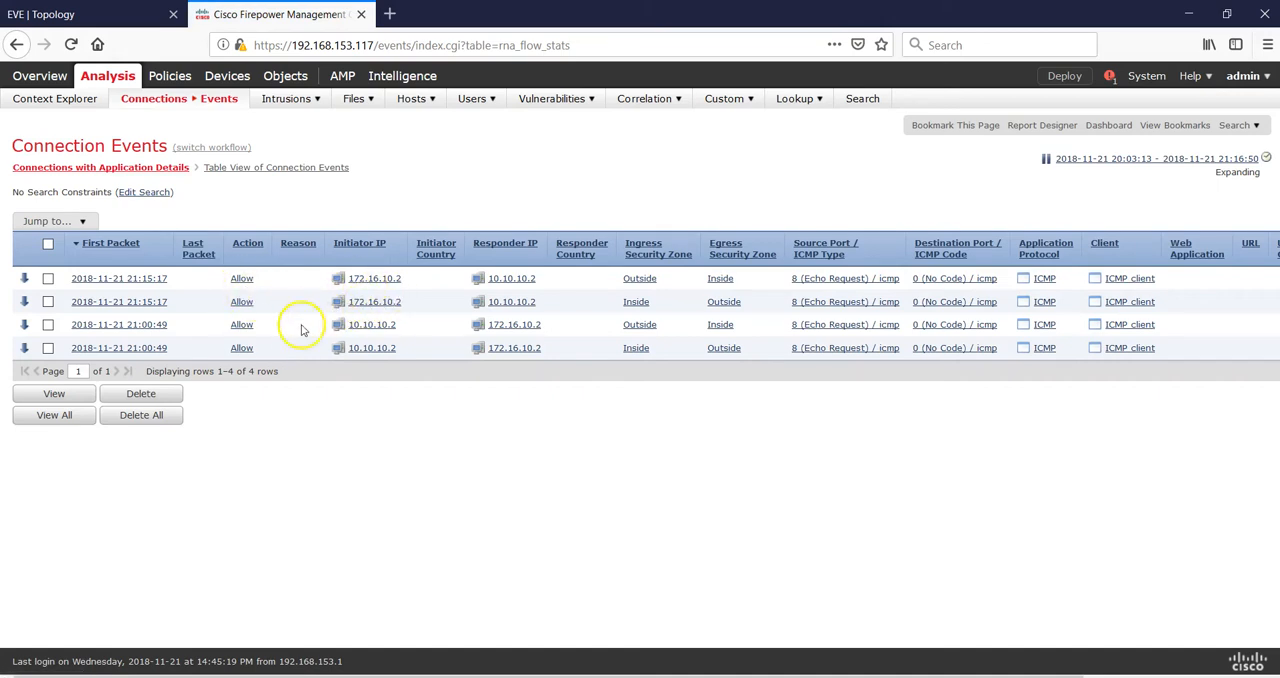
pyautogui.moveTo(609, 676); pyautogui.dragTo(792, 676)
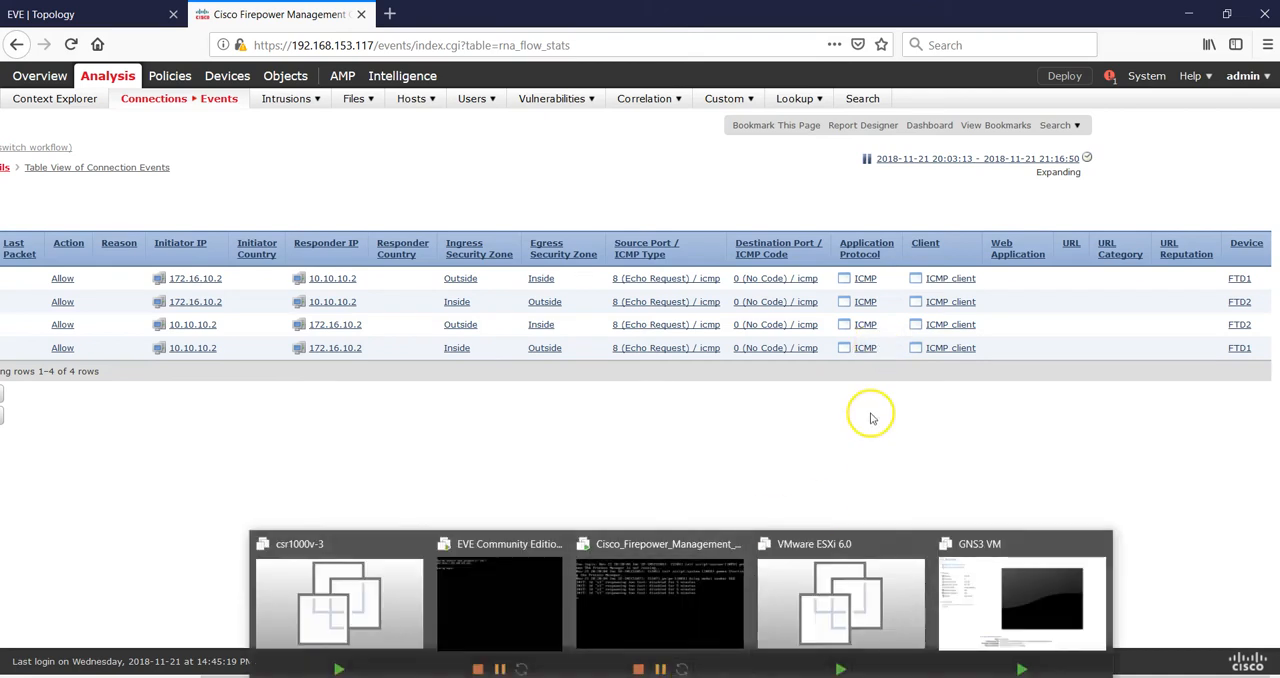
pyautogui.moveTo(630, 675); pyautogui.dragTo(451, 675)
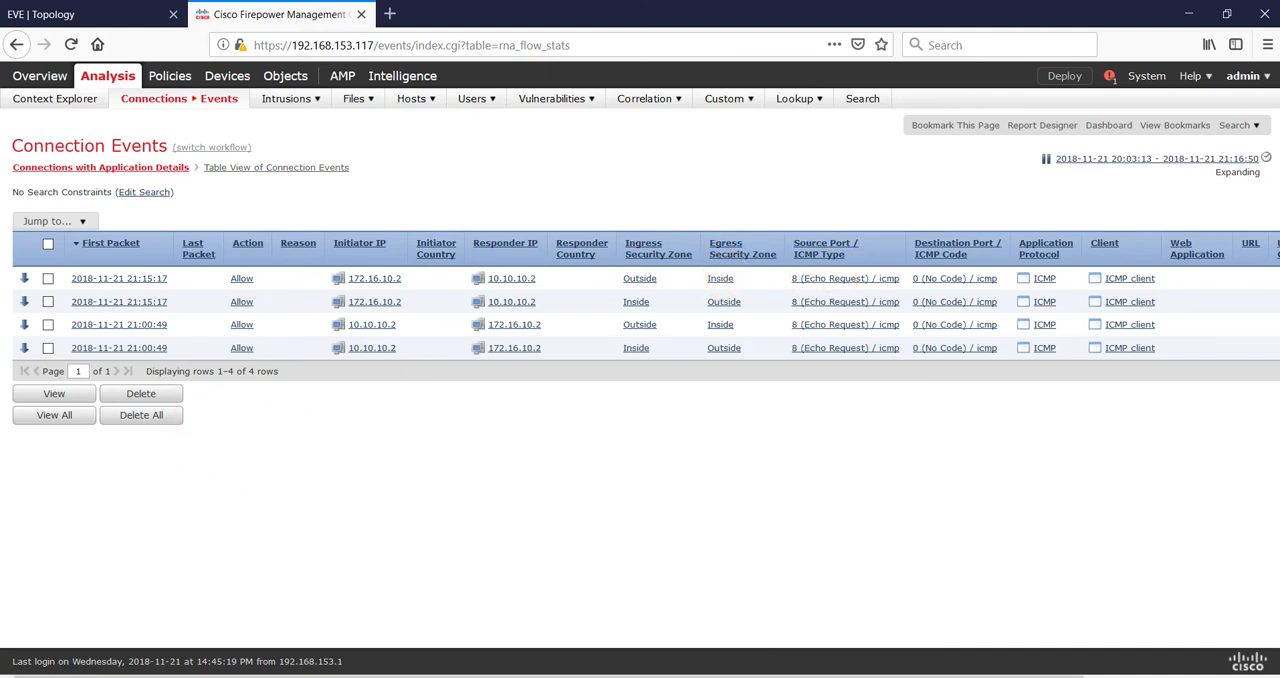
pyautogui.moveTo(200, 676); pyautogui.dragTo(388, 676)
pyautogui.moveTo(584, 676); pyautogui.dragTo(336, 650)
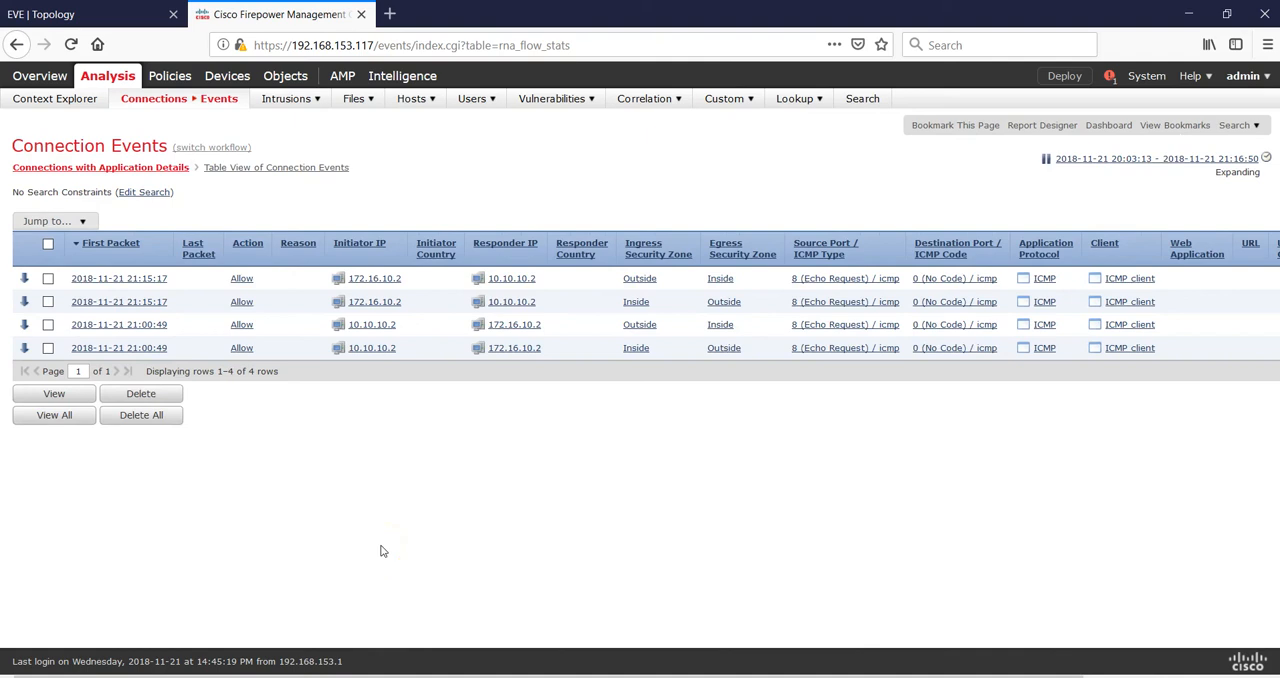